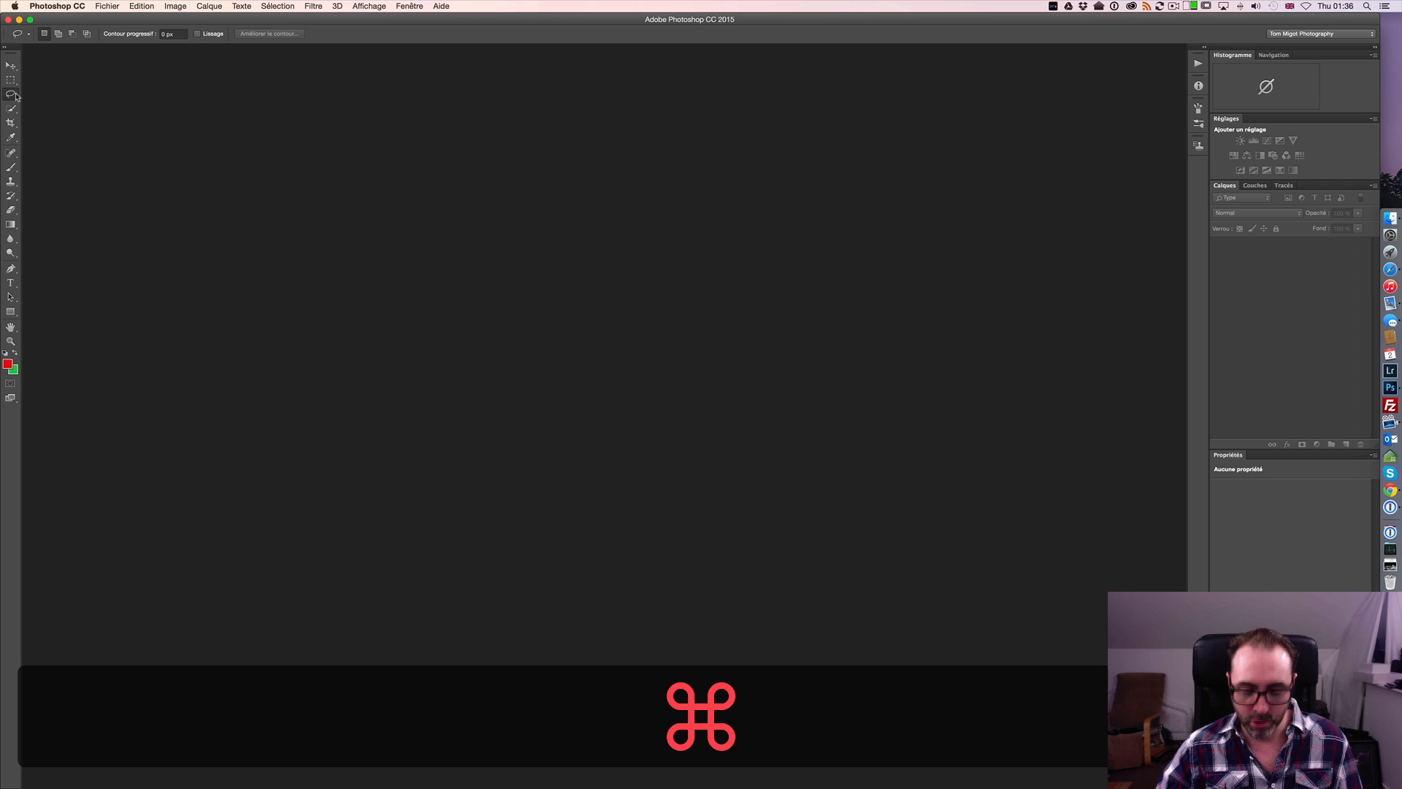
Create a white 1920 x 1080 px RGB document at 300 pixels per inch and fit it to the window.
key("super+n")
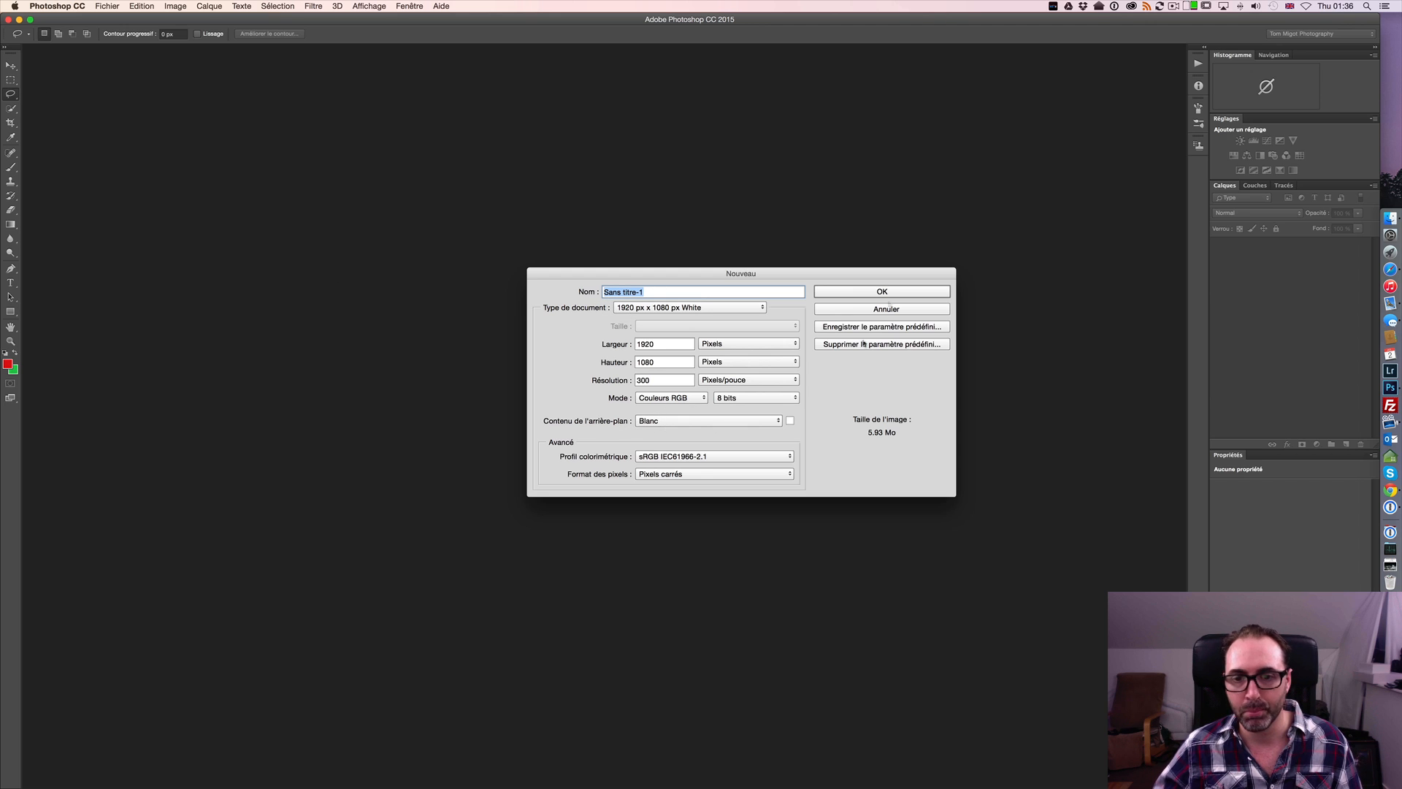
left_click(882, 292)
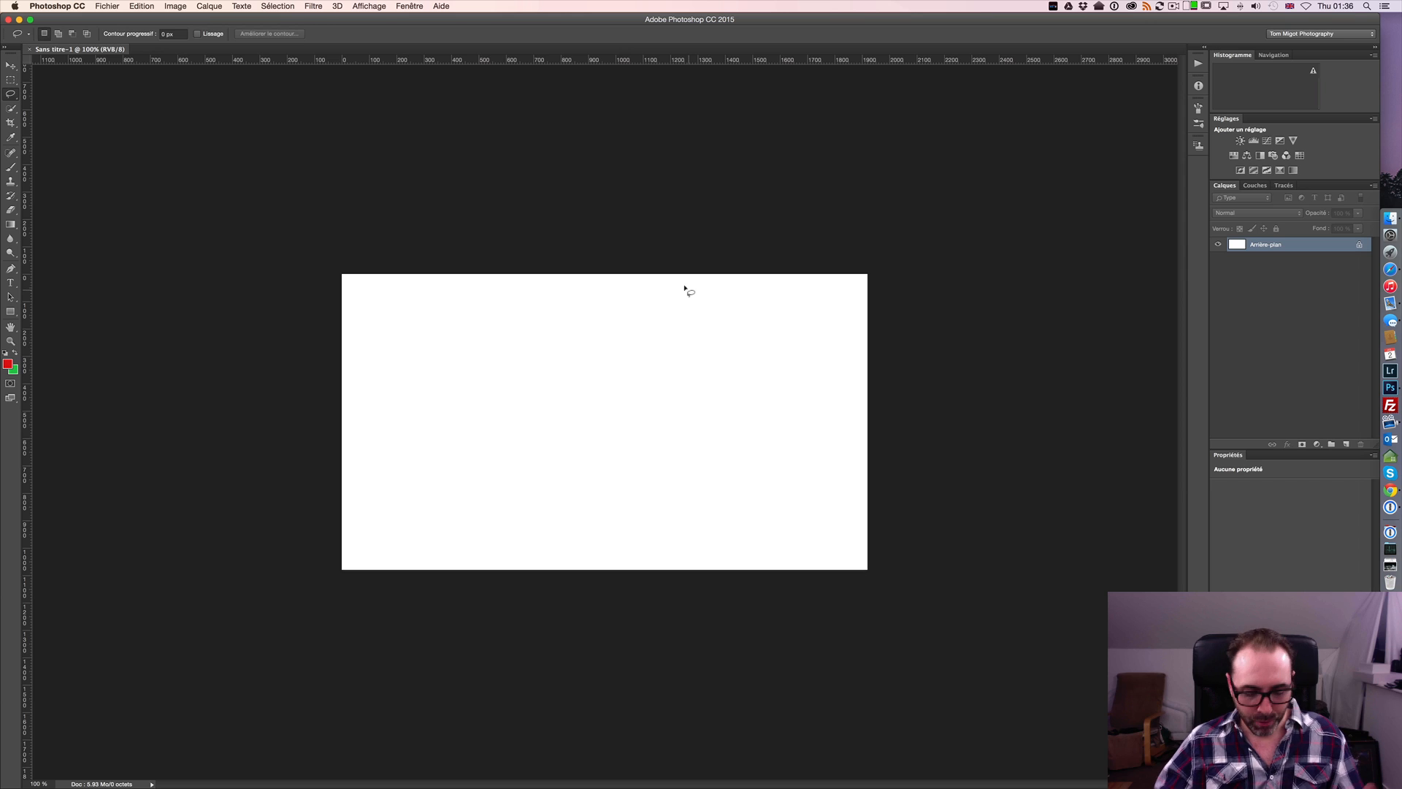
key("super+0")
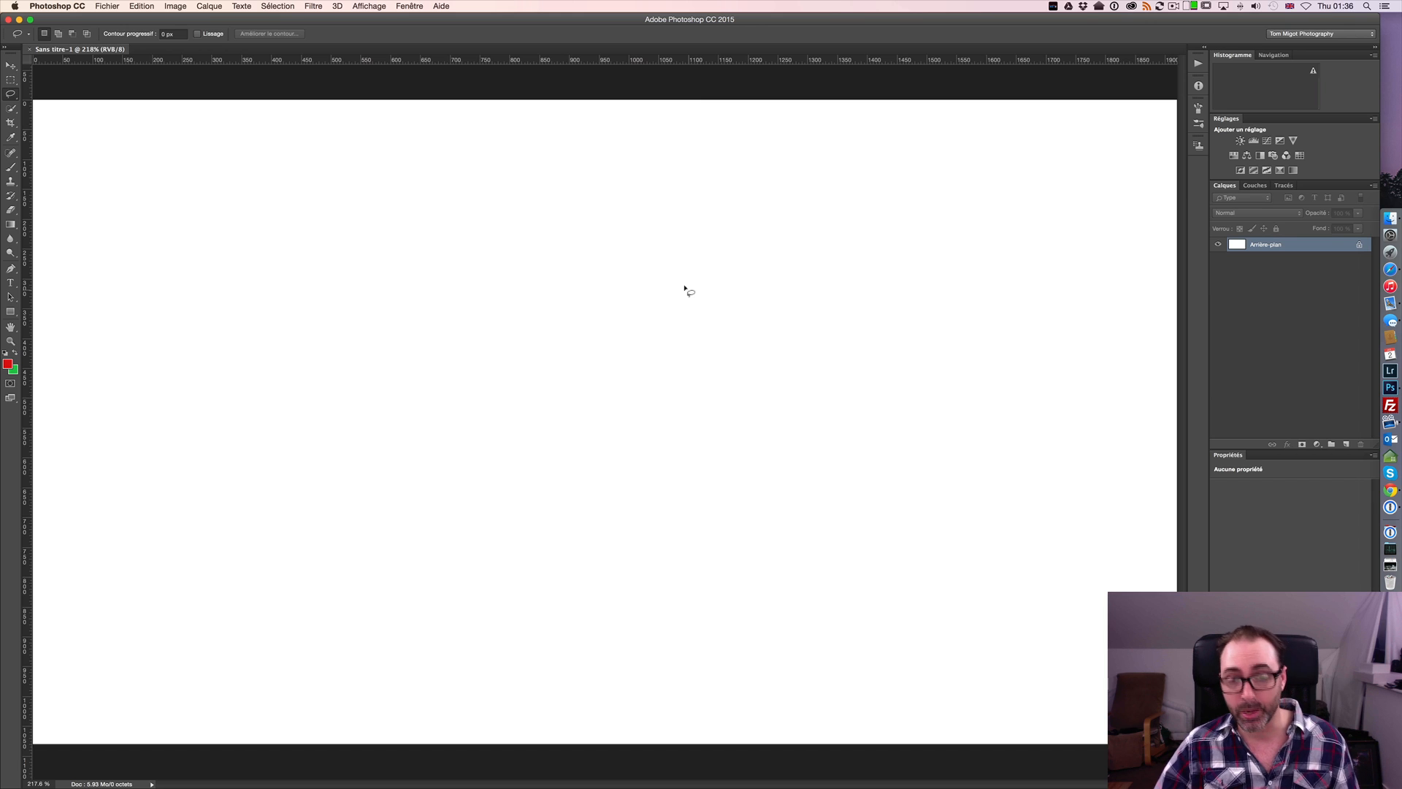
Build one combined selection from a large rectangle, an overlapping ellipse on its right edge and a small rectangle added to the ellipse.
key("m")
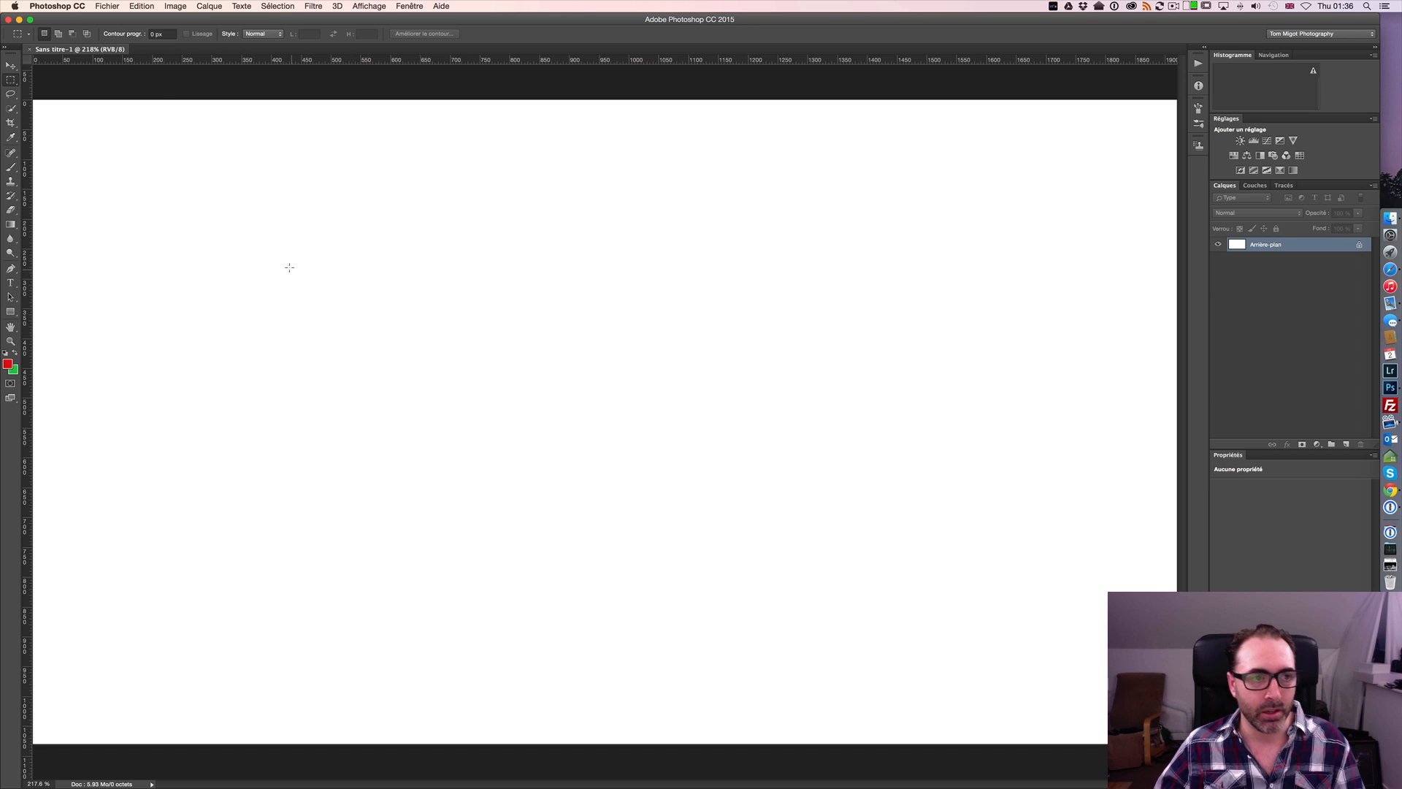
left_click_drag(160, 229, 702, 515)
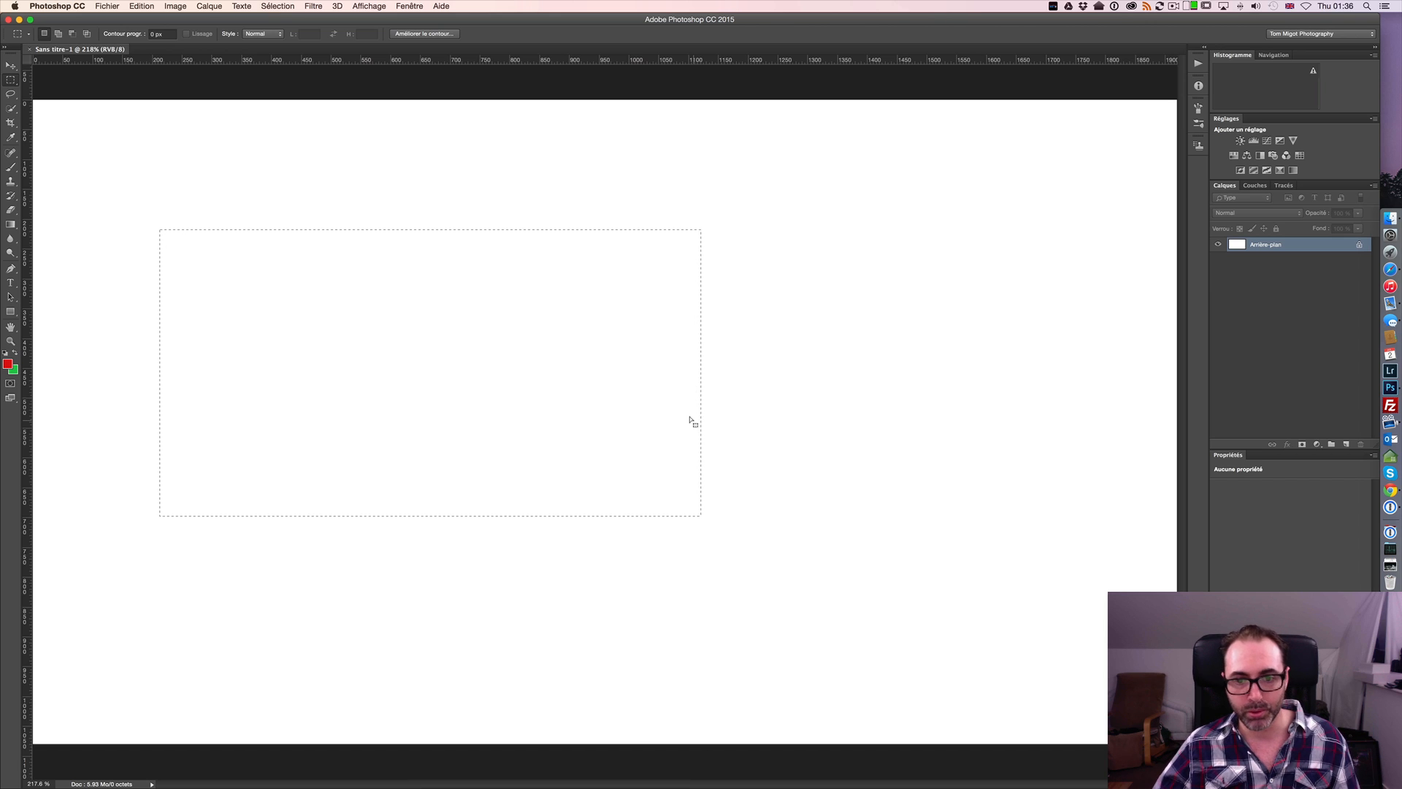
key("shift+m")
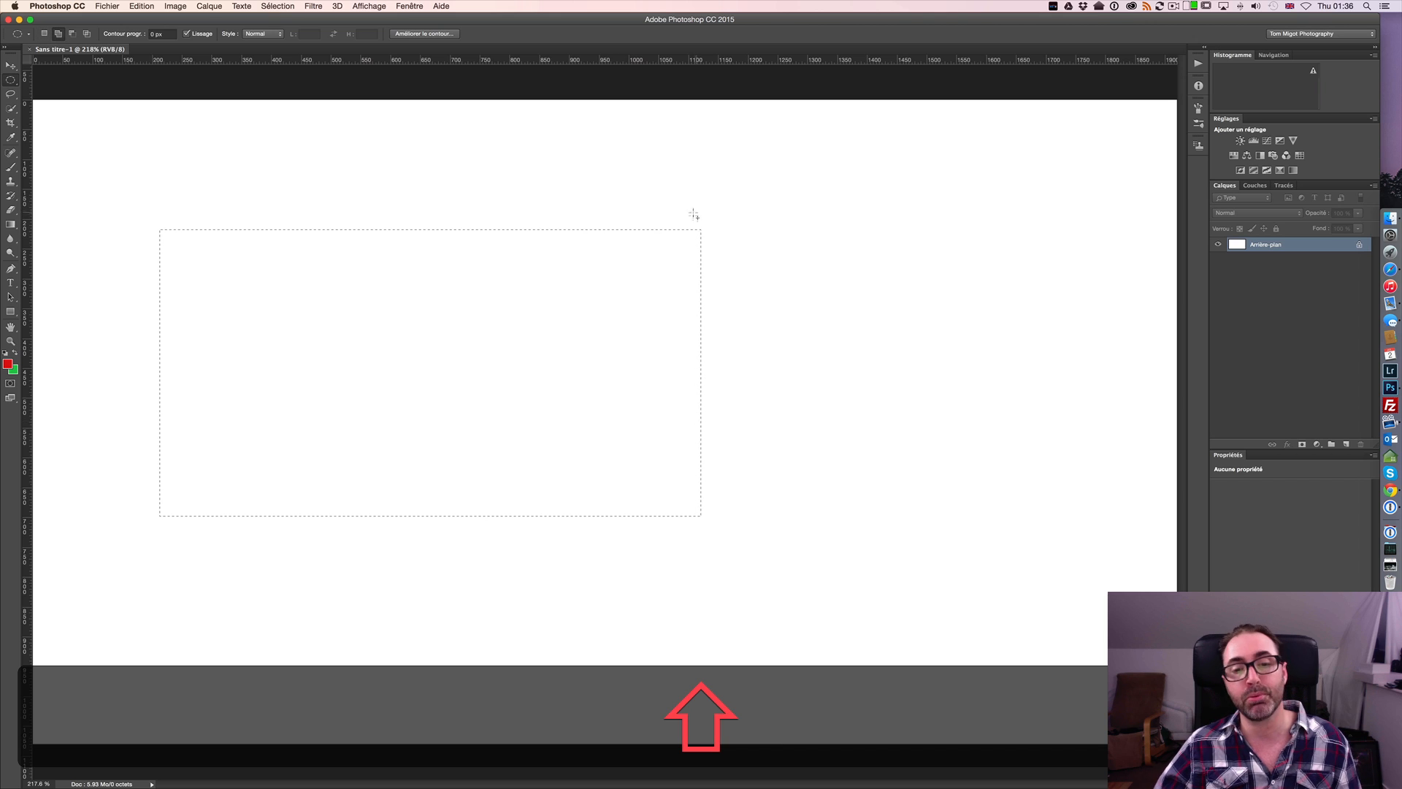
left_click_drag(689, 217, 914, 362)
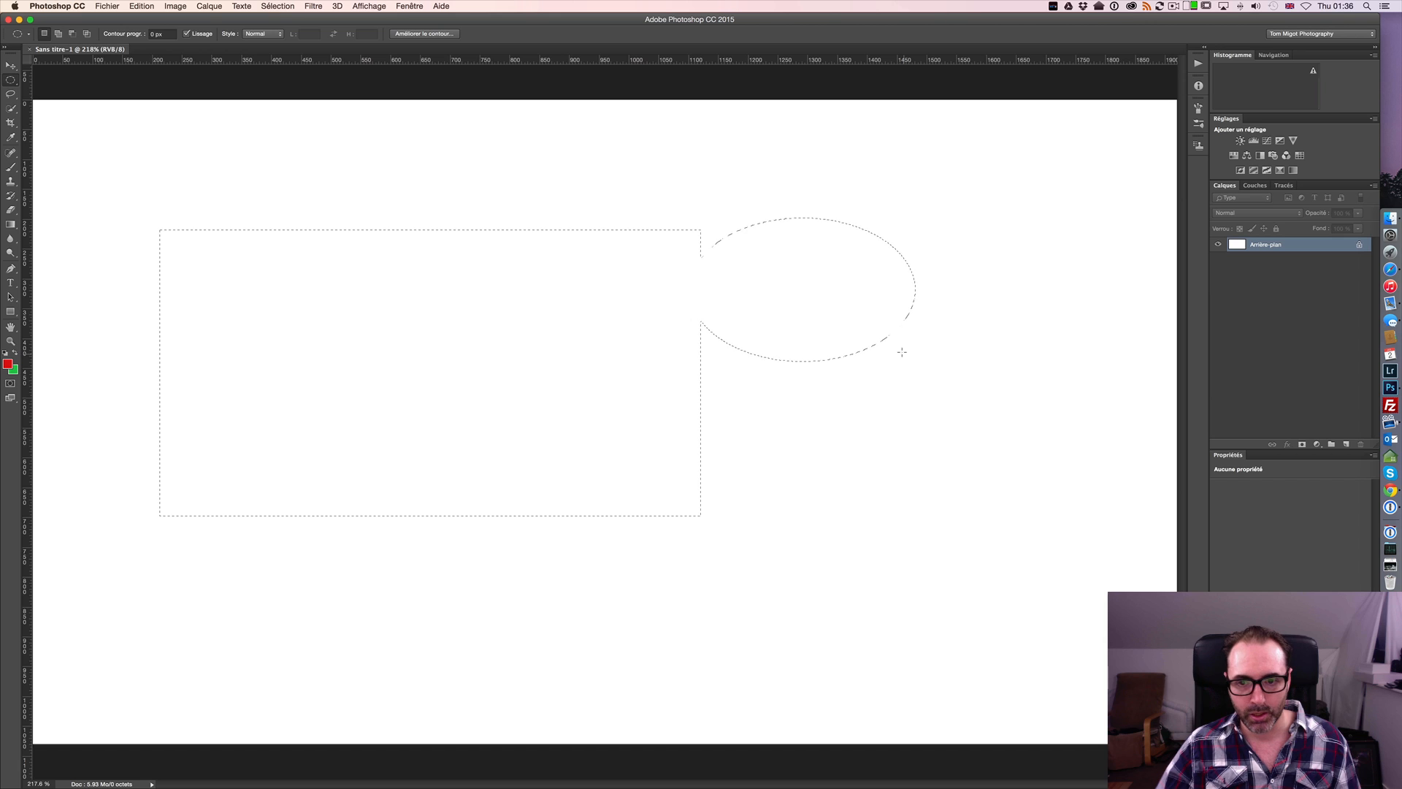
key("shift+m")
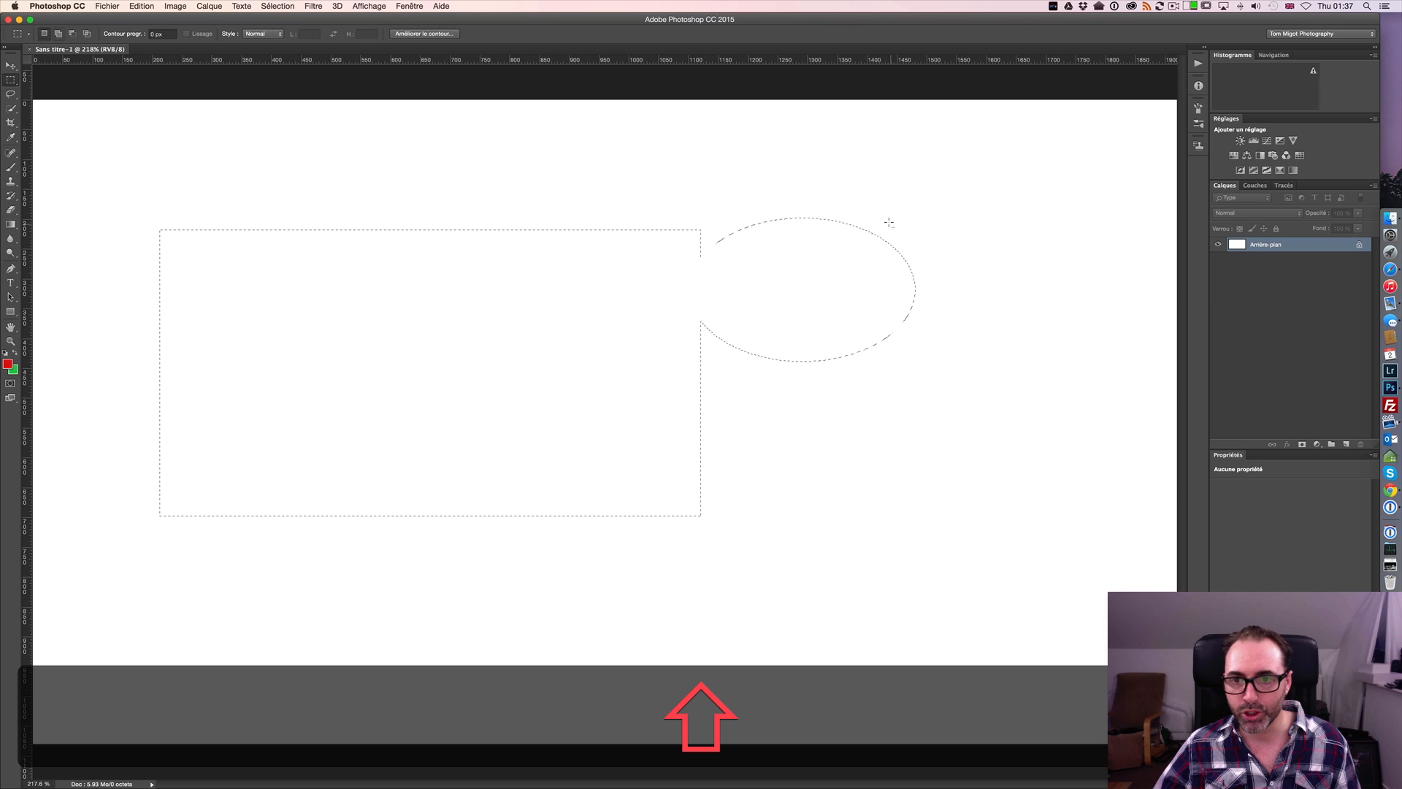
left_click_drag(894, 263, 986, 291)
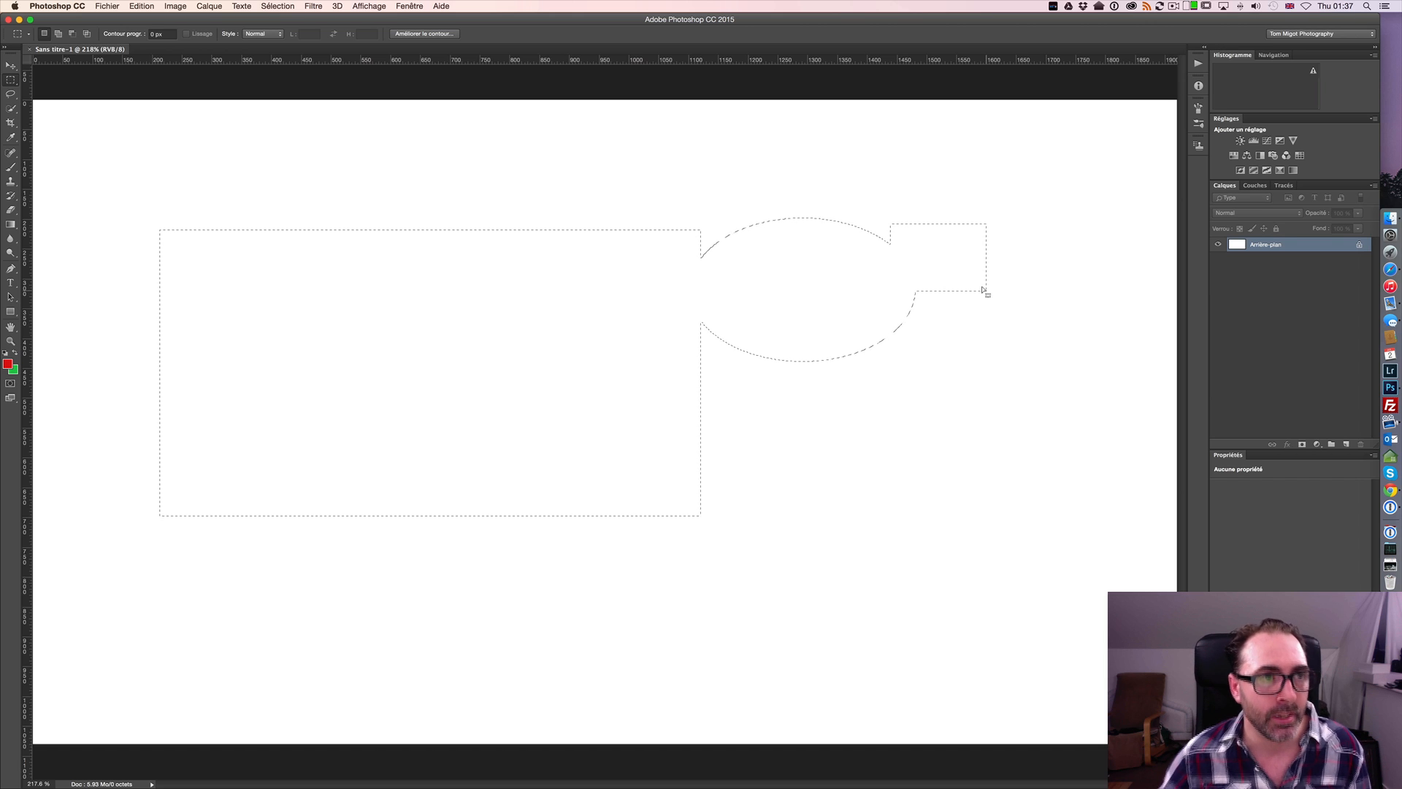
Fill the combined selection with the red foreground color in Normal mode at 100% opacity and deselect it.
left_click(142, 6)
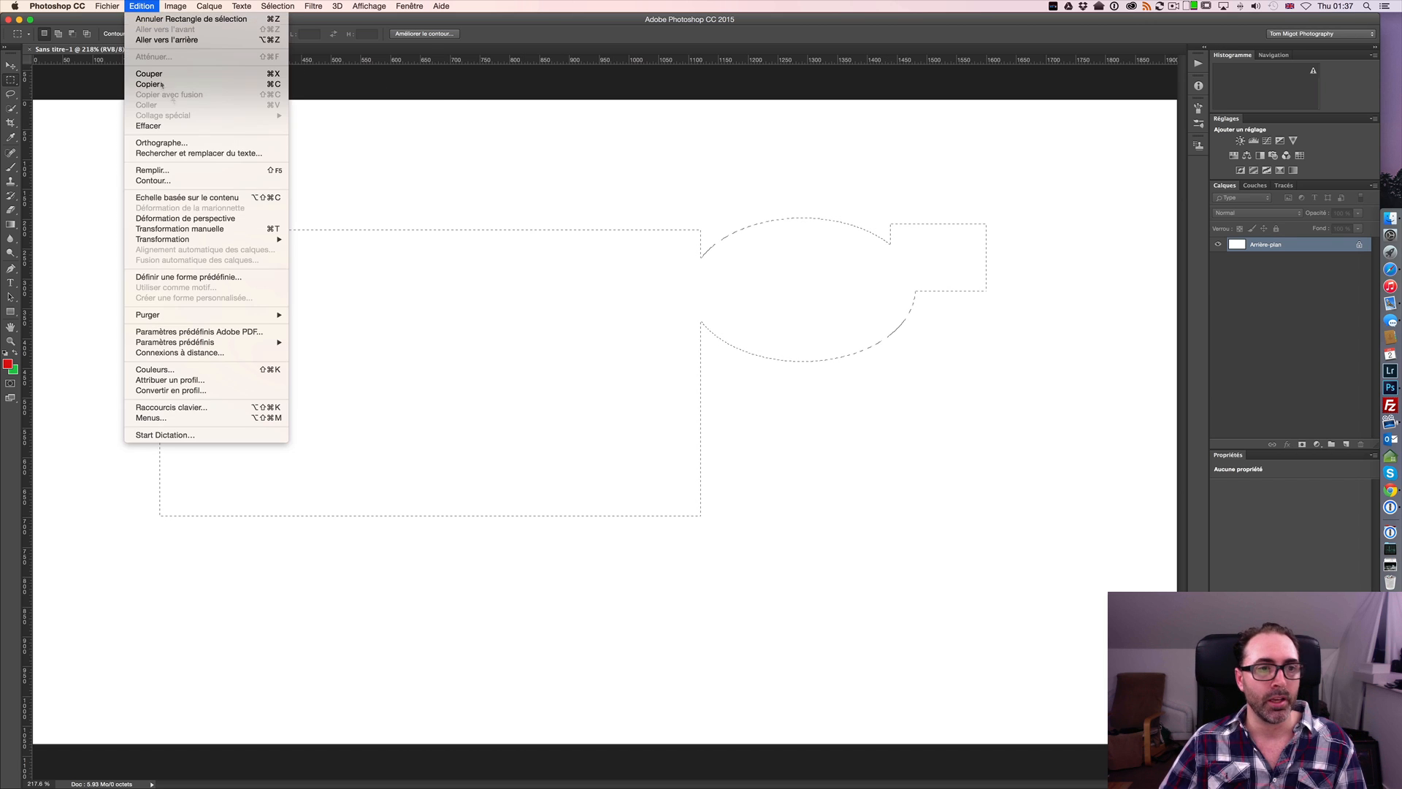
left_click(210, 171)
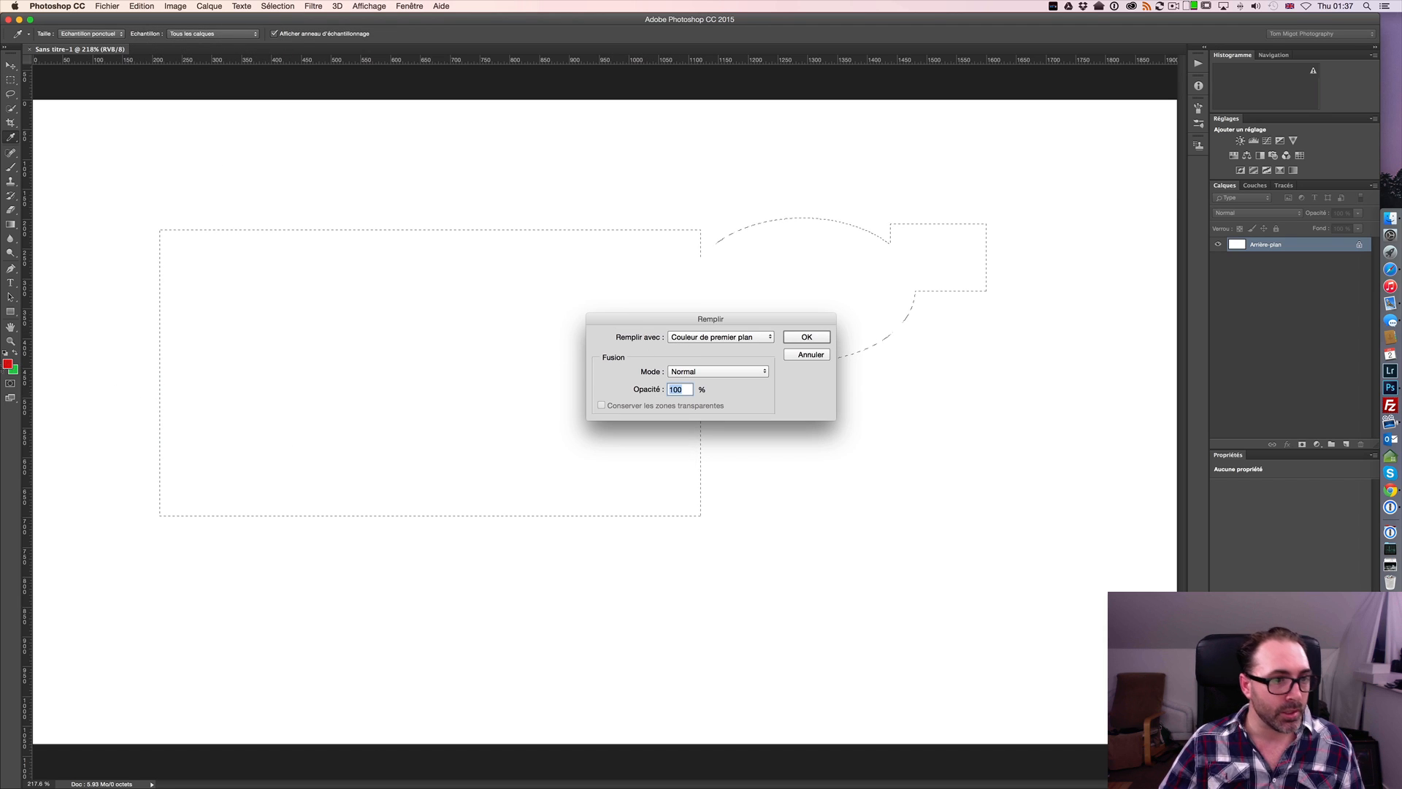
left_click(807, 338)
key("m")
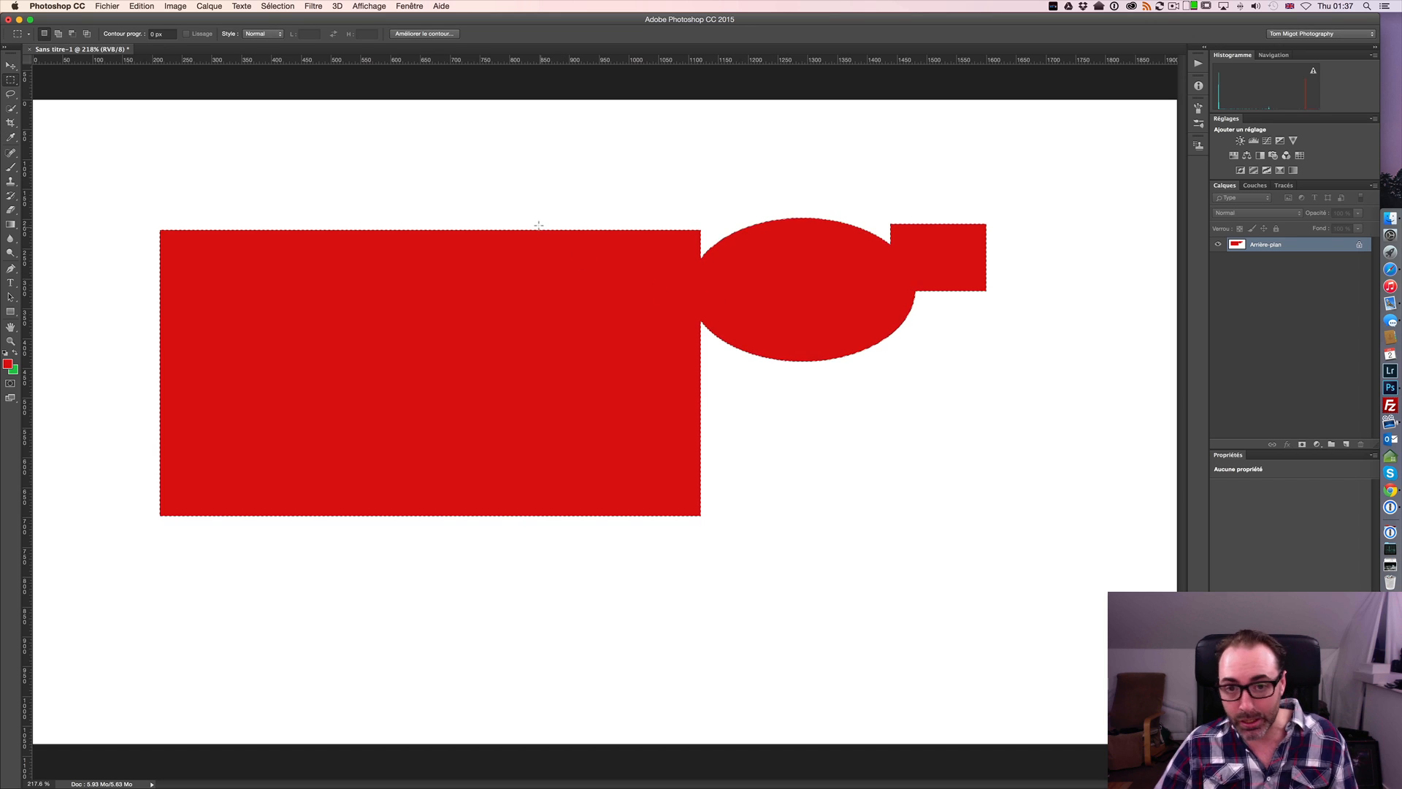
key("super+d")
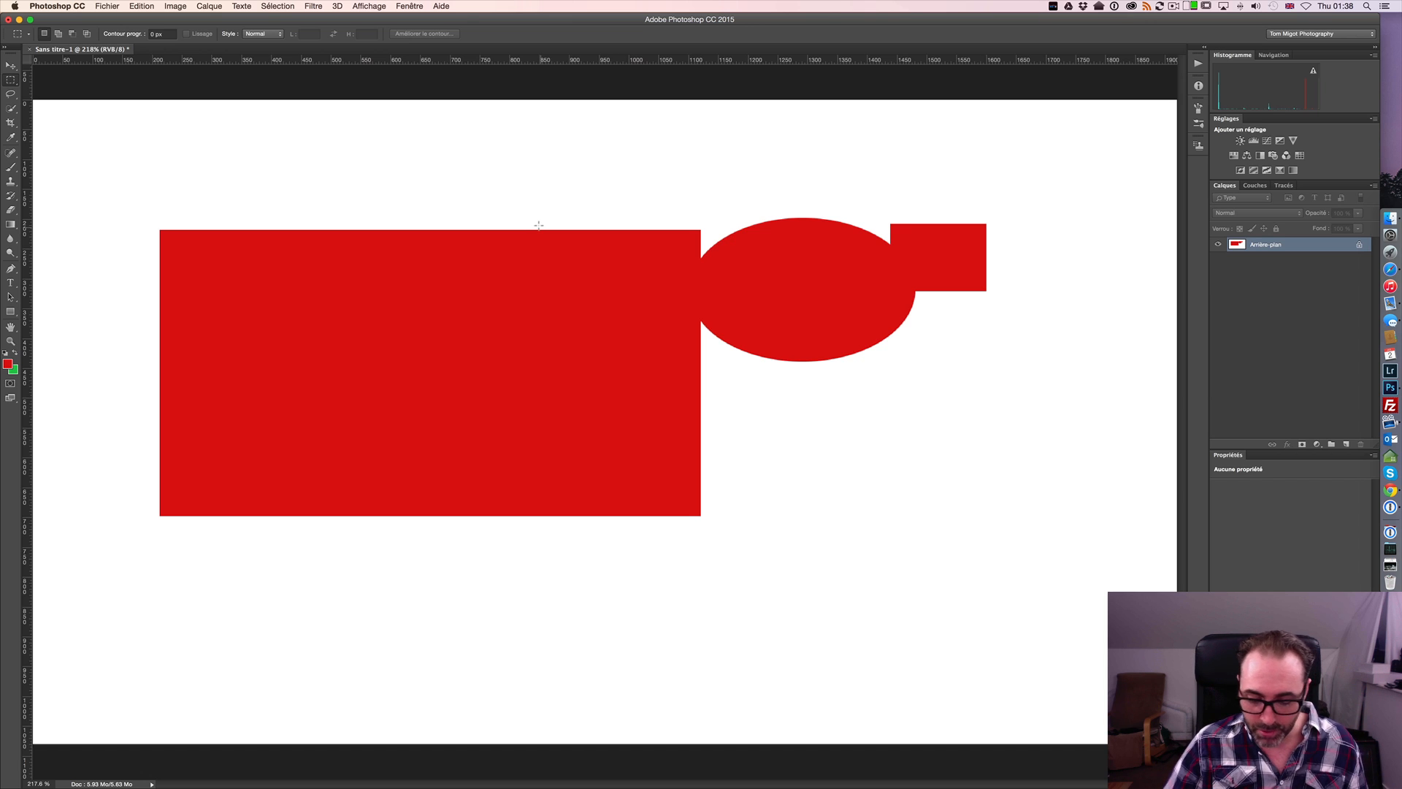
Try two freehand Lasso selections in the white area above the red shapes and deselect.
key("l")
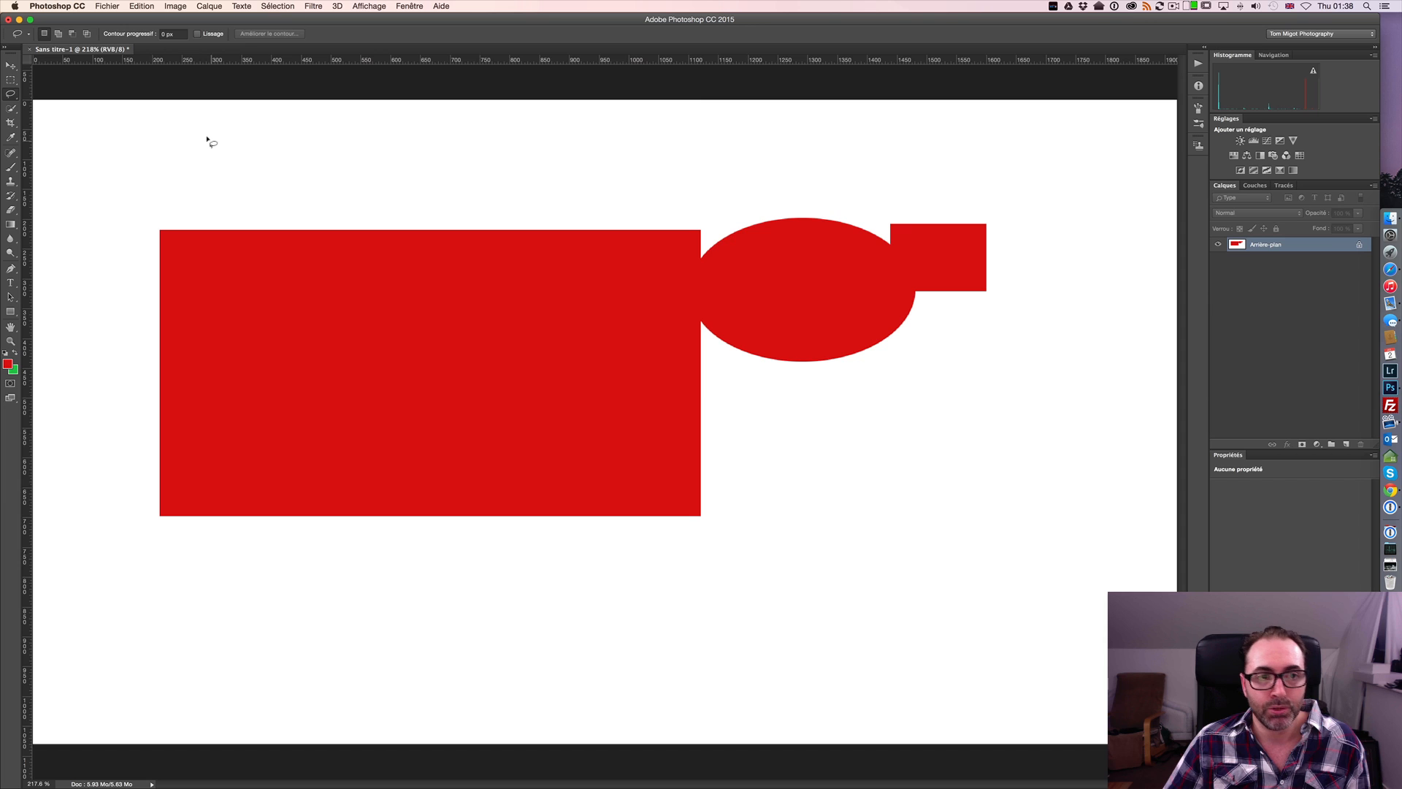
mouse_move(211, 141)
left_mouse_down()
mouse_move(211, 157)
mouse_move(278, 176)
mouse_move(372, 182)
mouse_move(487, 174)
mouse_move(558, 143)
mouse_move(409, 123)
mouse_move(220, 121)
mouse_move(210, 139)
left_mouse_up()
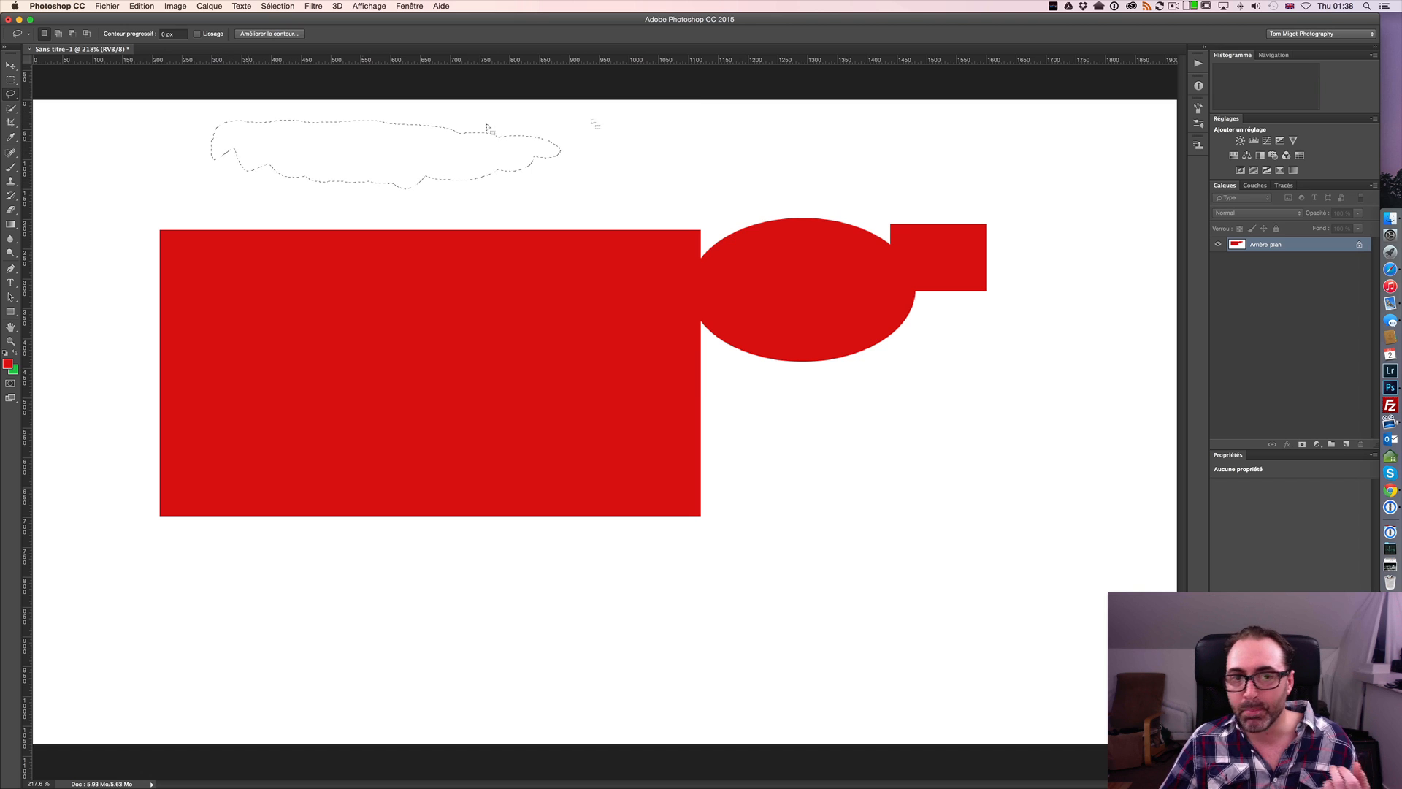
left_click(617, 137)
mouse_move(612, 147)
left_mouse_down()
mouse_move(742, 185)
mouse_move(839, 151)
mouse_move(838, 137)
left_mouse_up()
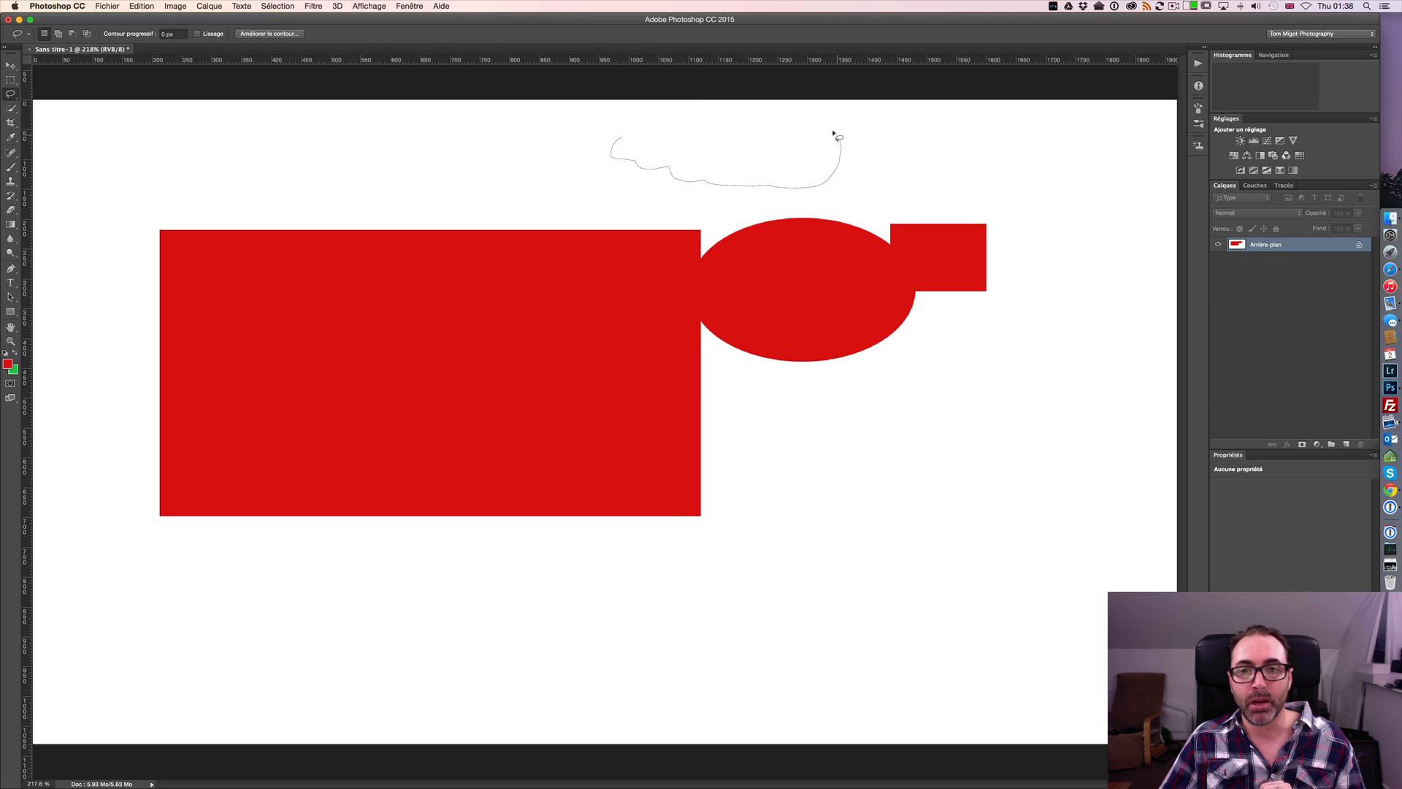
left_click_drag(838, 137, 837, 136)
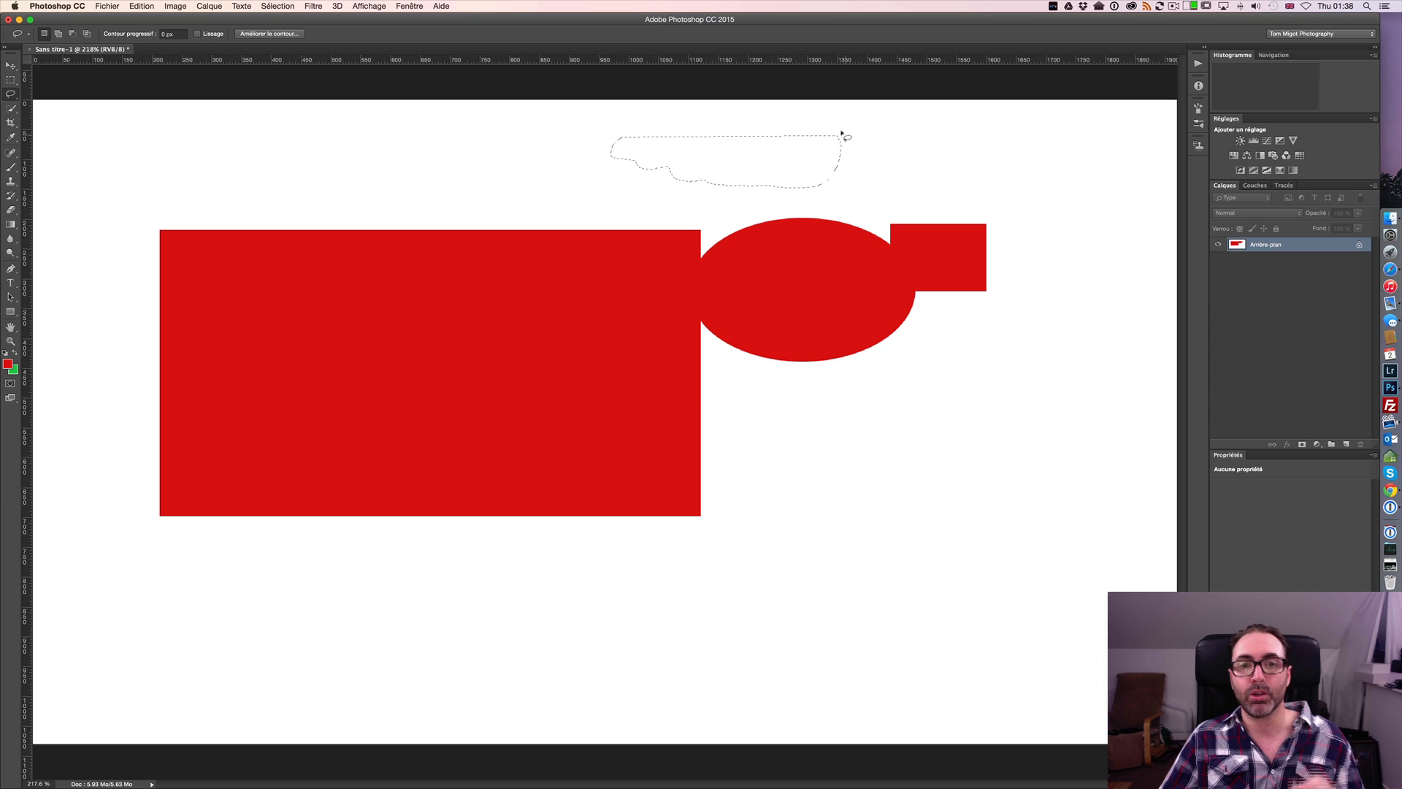
left_click(337, 133)
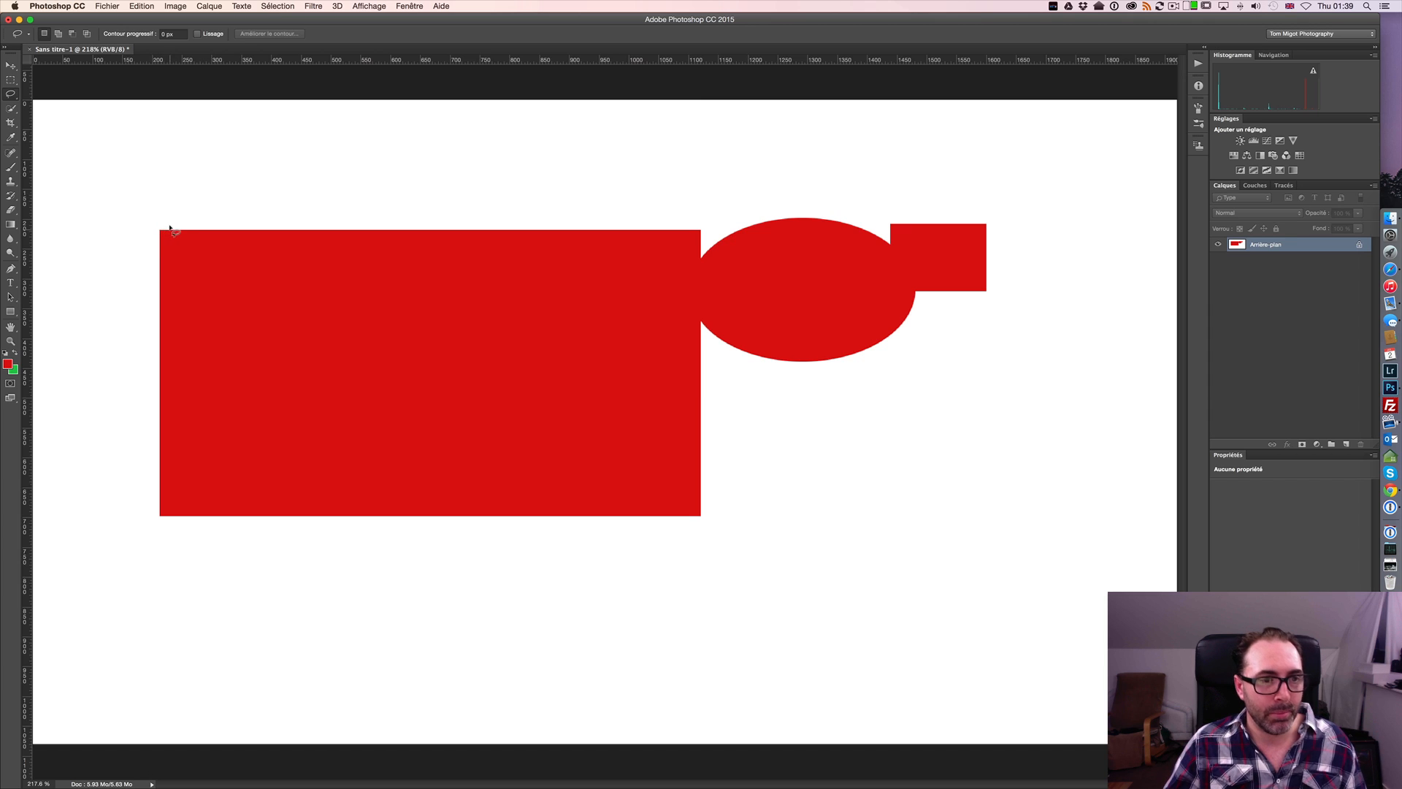
Trace a freehand Lasso selection along the large rectangle's upper edge, and replace it with a loose outline around all the red shapes.
left_click_drag(179, 229, 317, 227)
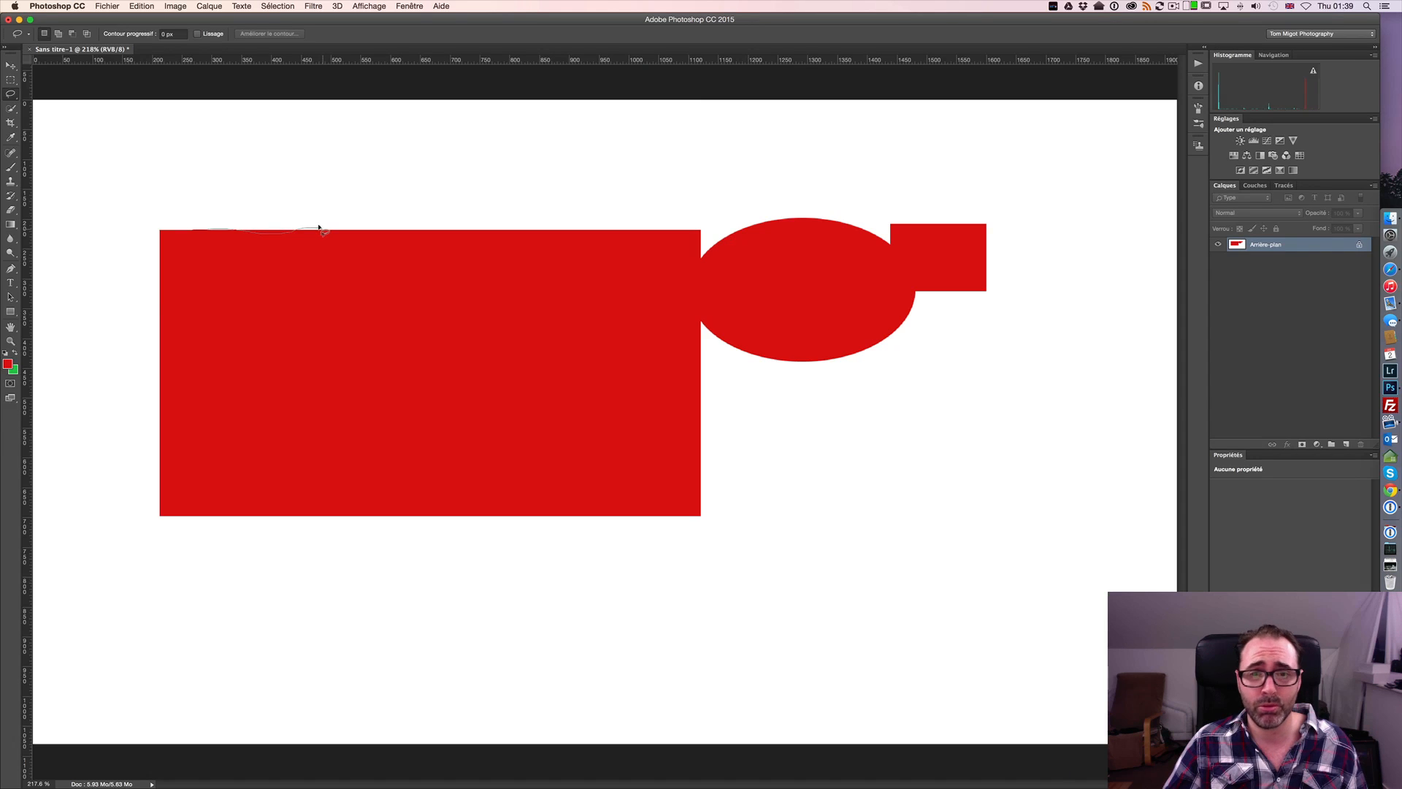
left_click_drag(319, 228, 366, 230)
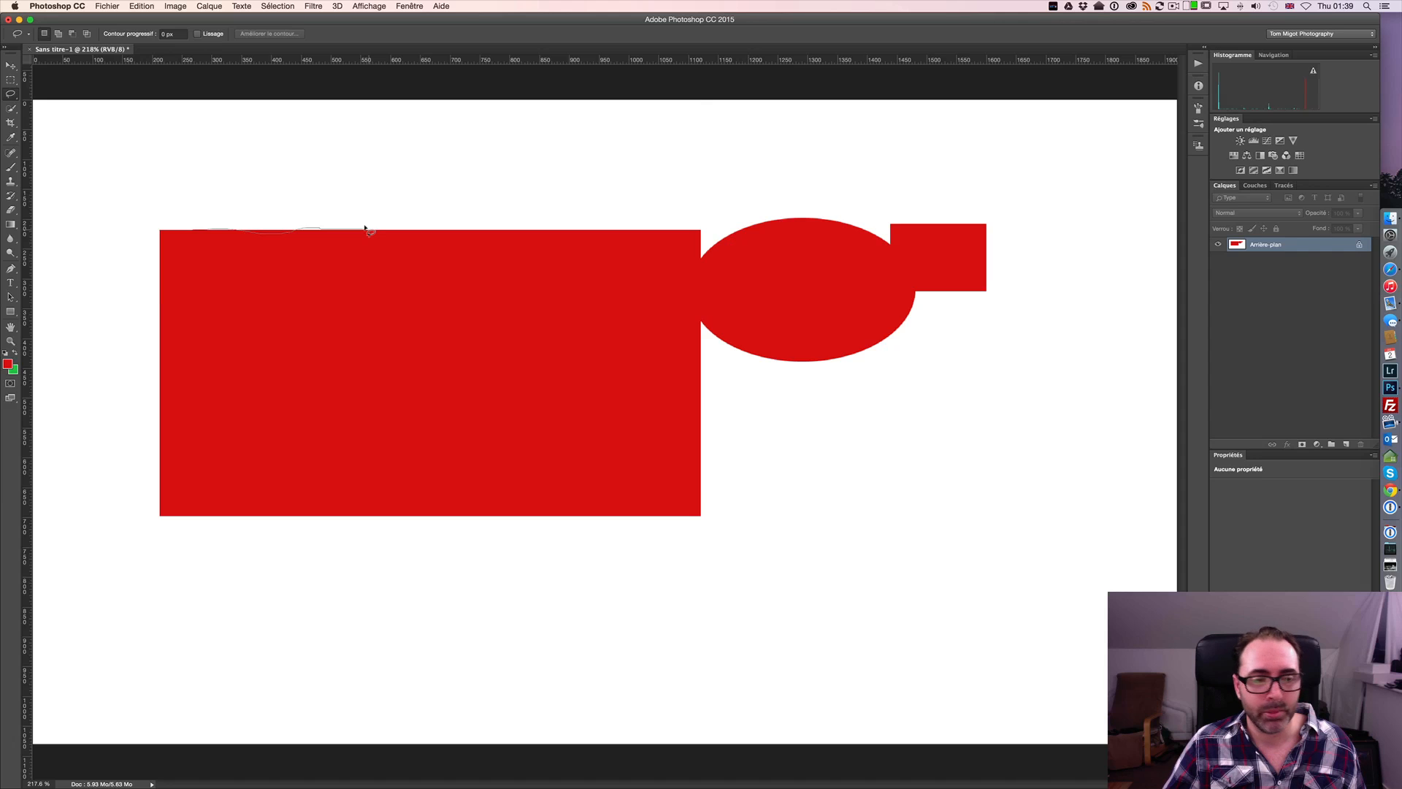
left_click_drag(364, 229, 534, 239)
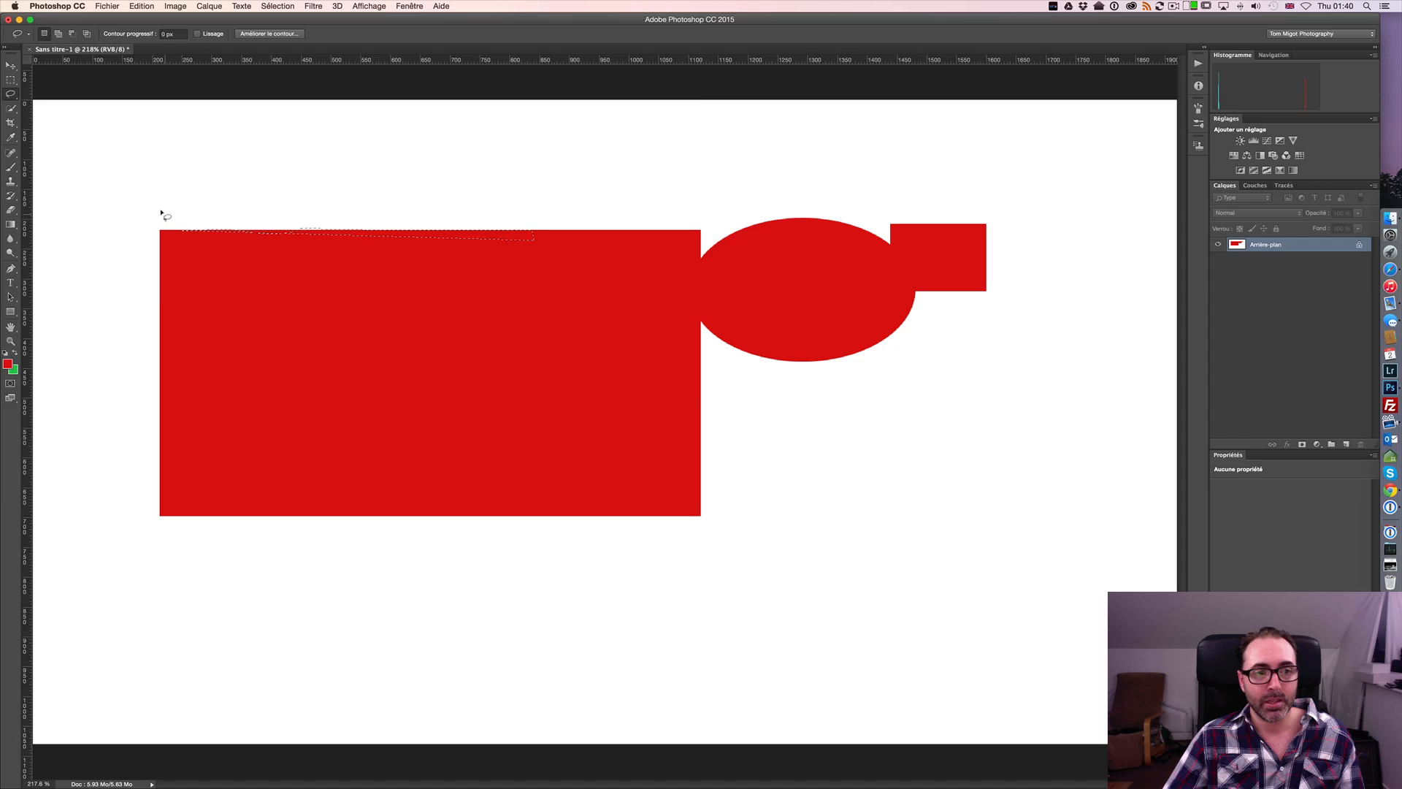
mouse_move(144, 216)
left_mouse_down()
mouse_move(162, 557)
mouse_move(701, 555)
mouse_move(1001, 463)
mouse_move(1084, 292)
mouse_move(983, 199)
mouse_move(735, 178)
mouse_move(420, 196)
left_mouse_up()
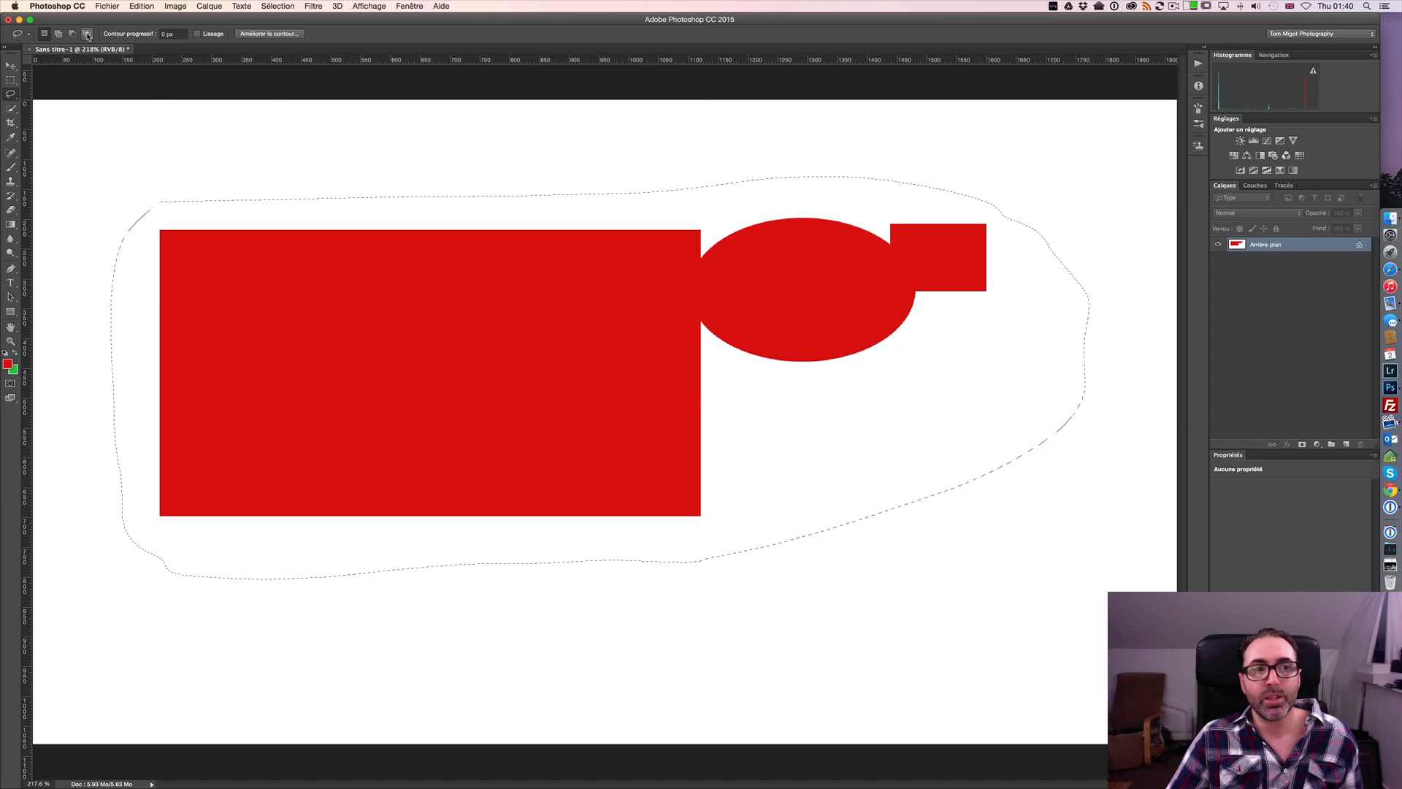
Compare the options of the Rectangular Marquee tool with those of the Lasso tool.
left_click(9, 80)
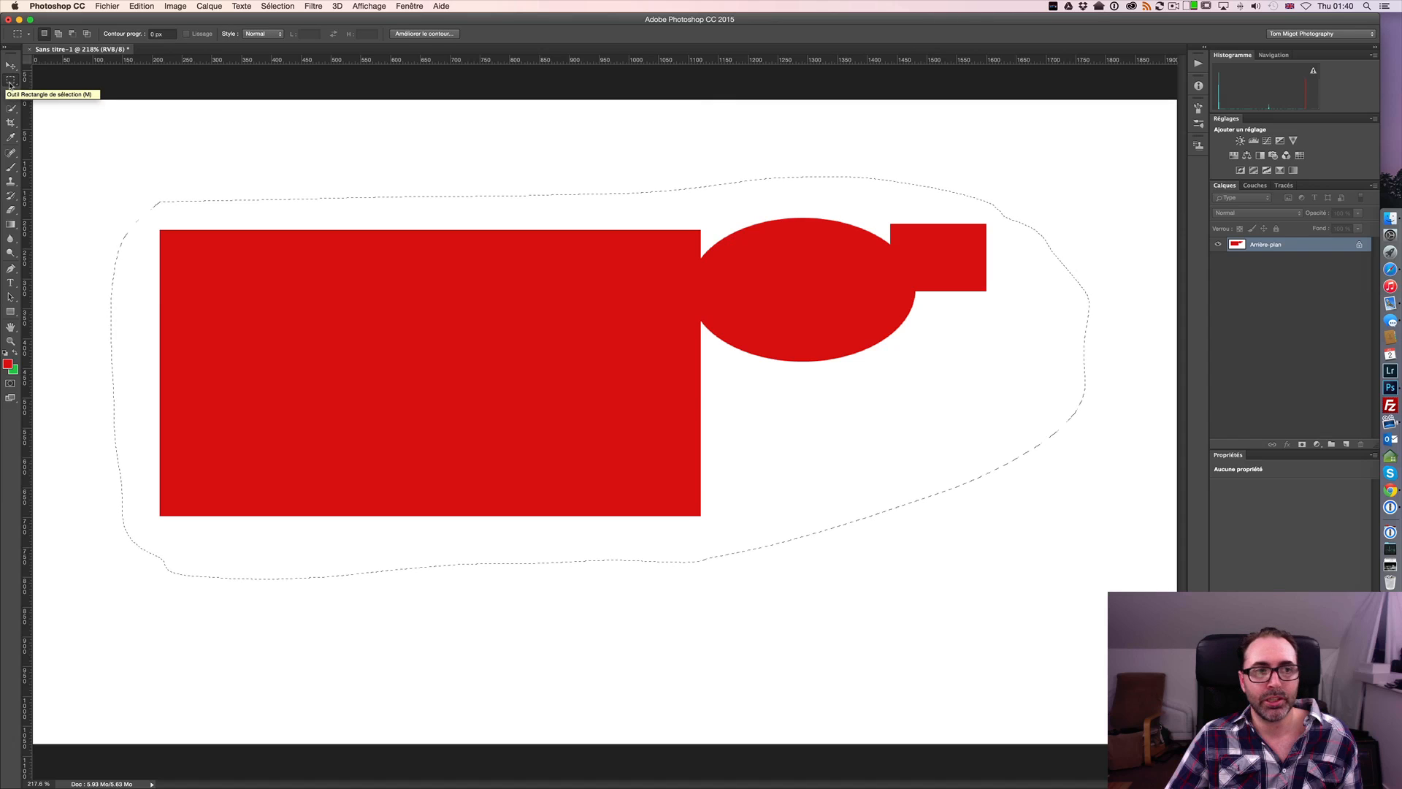
left_click(11, 94)
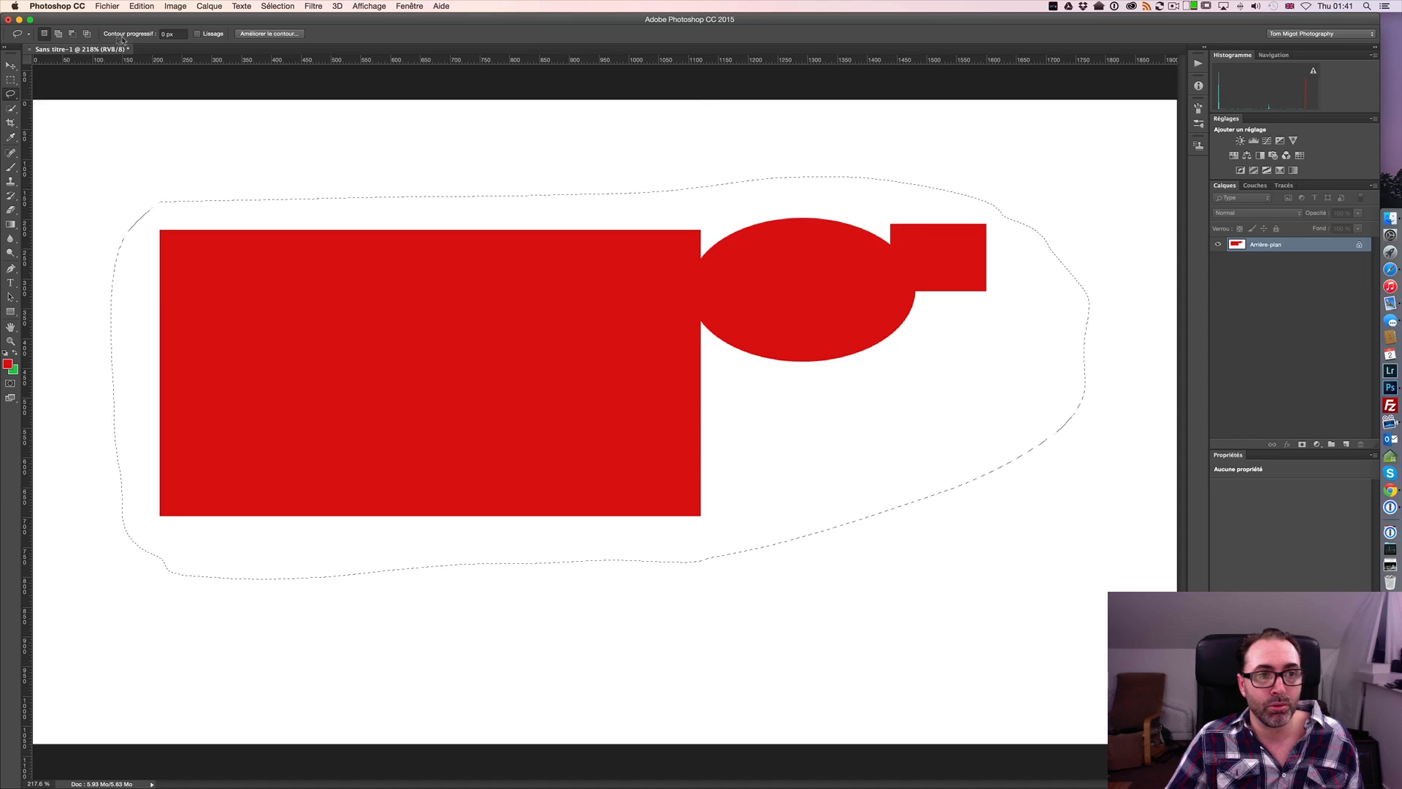
left_click(11, 79)
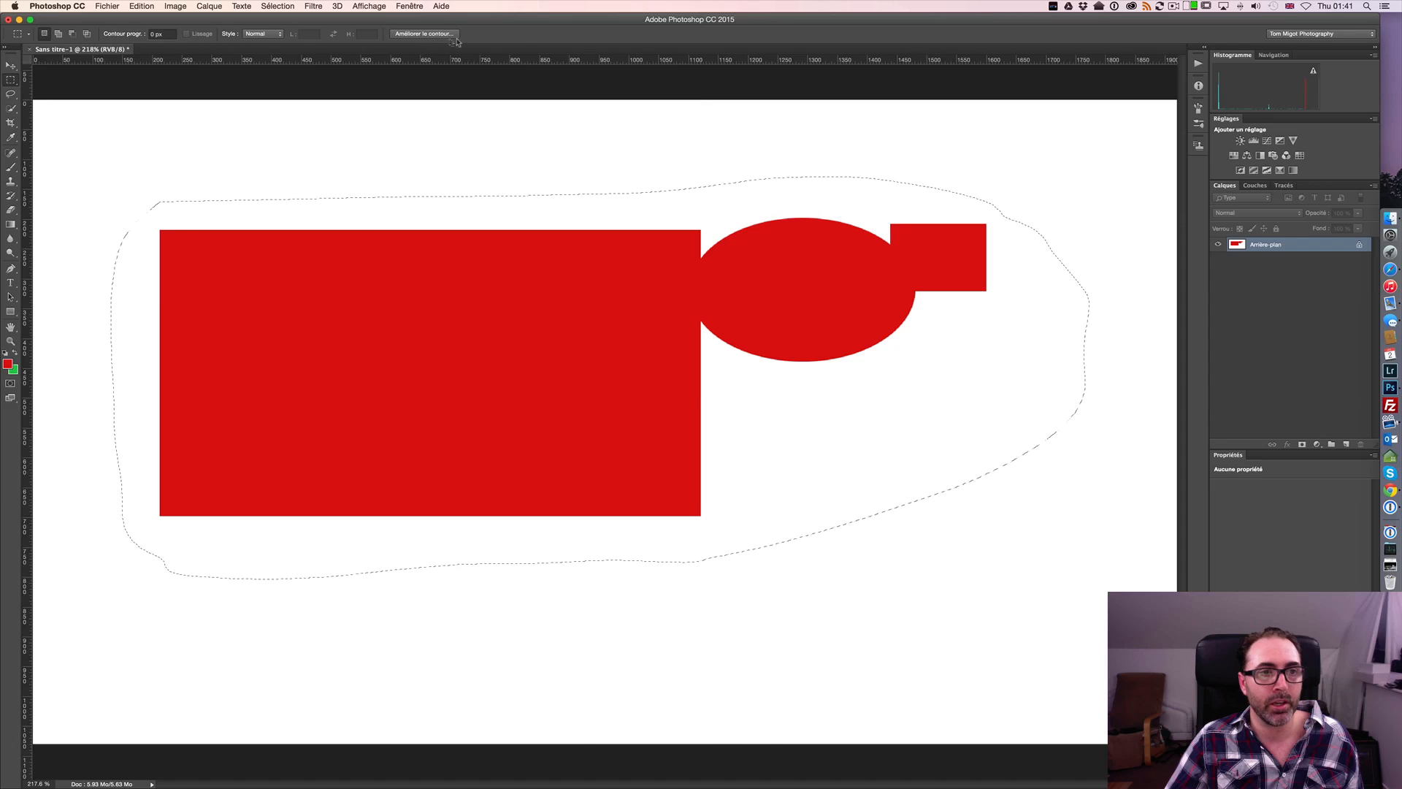
left_click(10, 95)
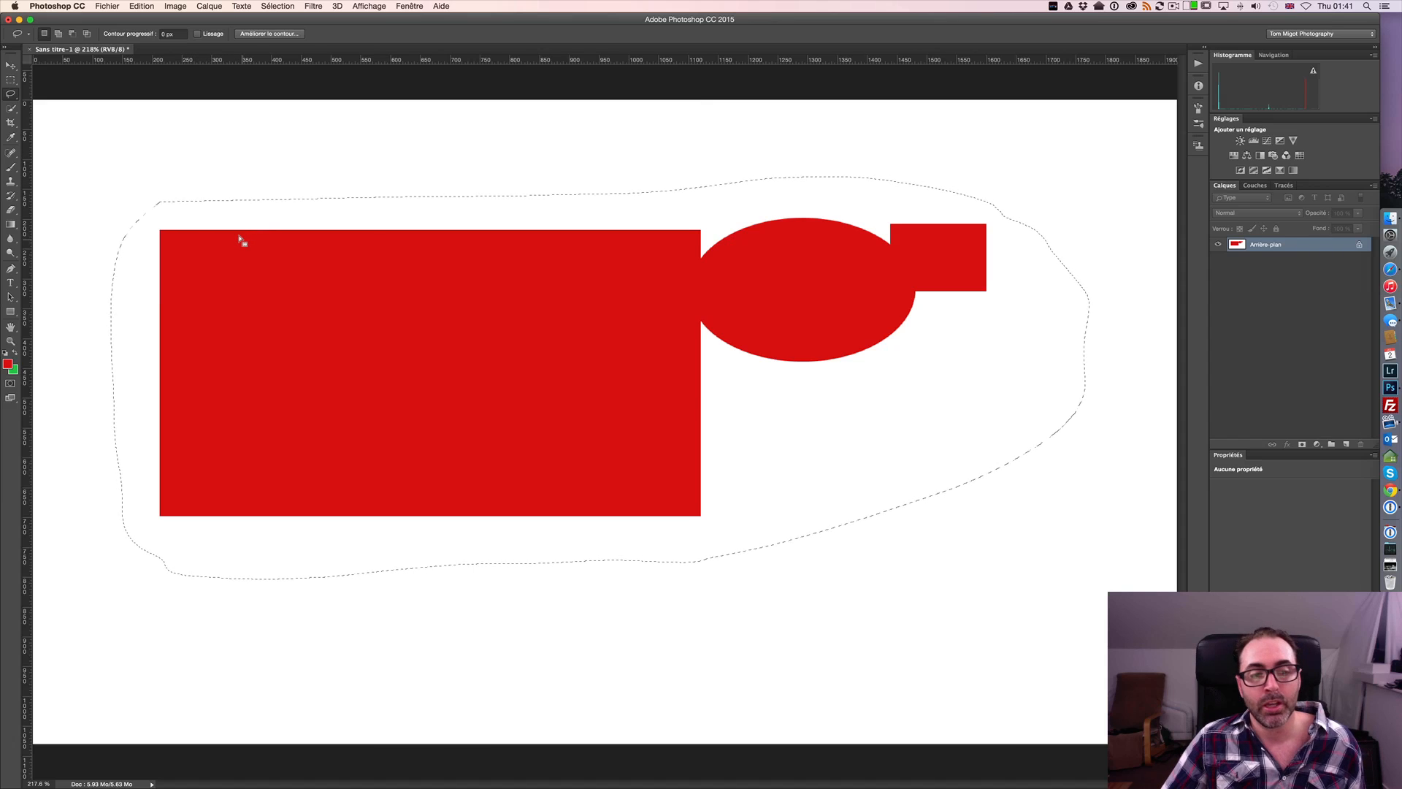
Shift the loose selection outline slightly up and to the left without moving the pixels, and deselect it.
mouse_move(227, 237)
left_mouse_down()
mouse_move(244, 217)
mouse_move(252, 242)
mouse_move(209, 230)
mouse_move(226, 236)
left_mouse_up()
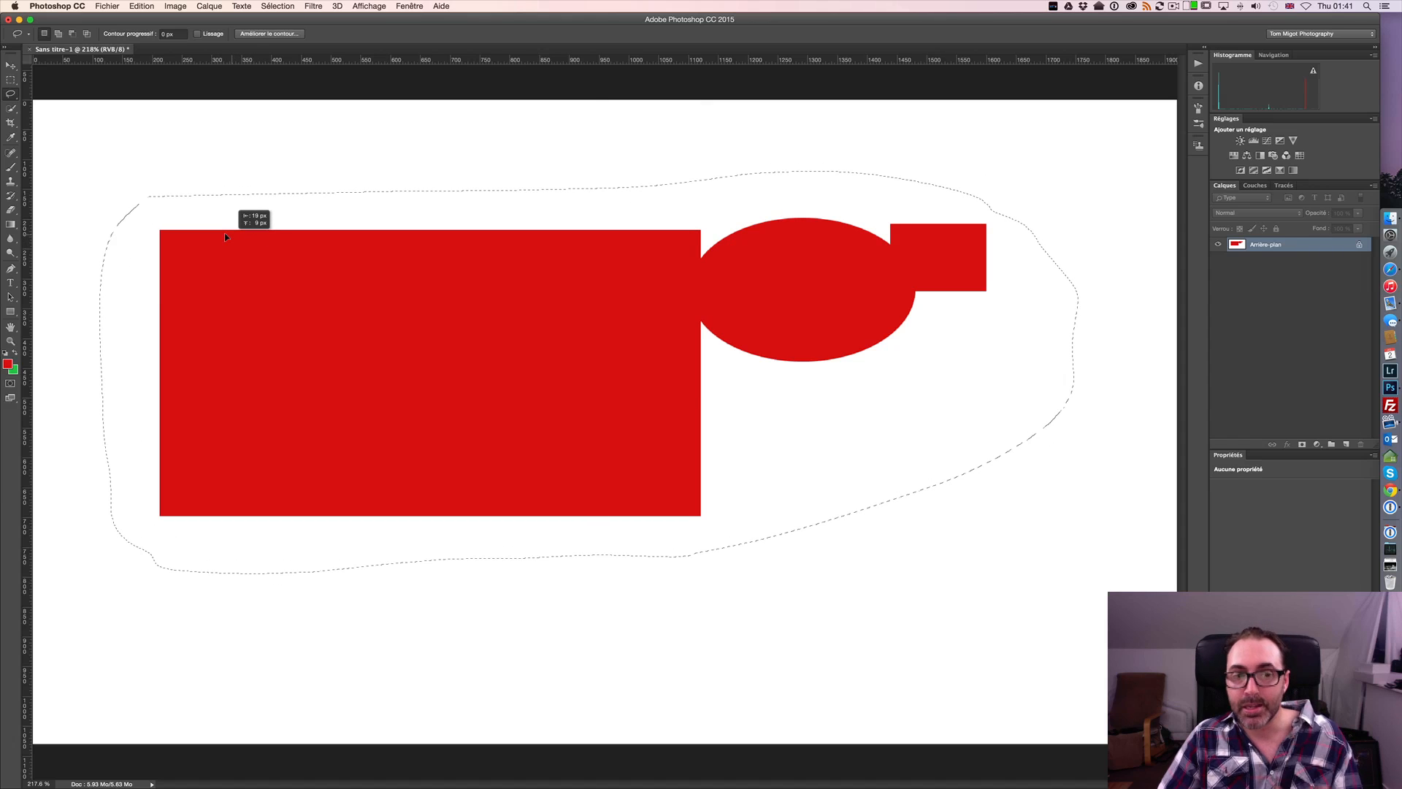
mouse_move(226, 237)
left_mouse_down()
mouse_move(235, 227)
mouse_move(224, 233)
left_mouse_up()
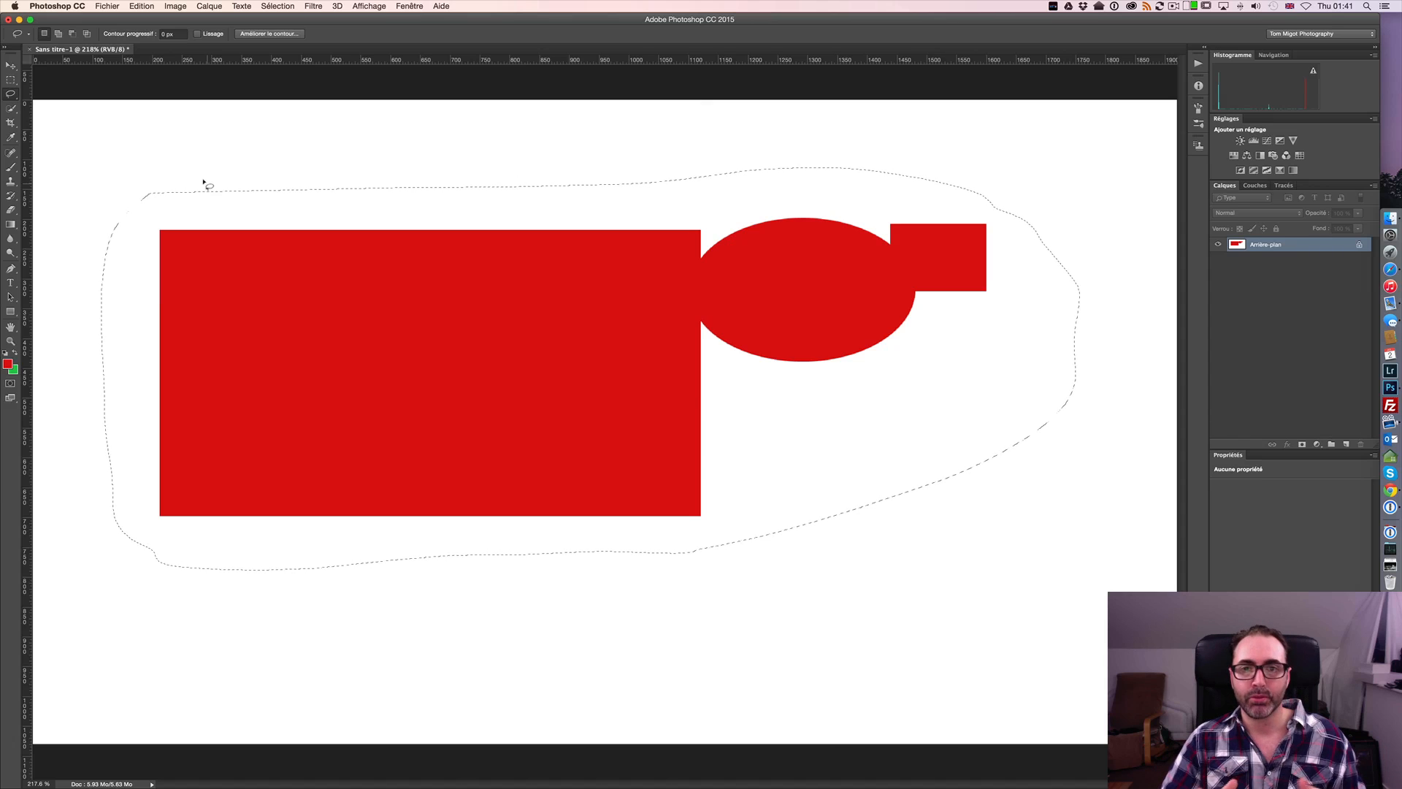
key("super+d")
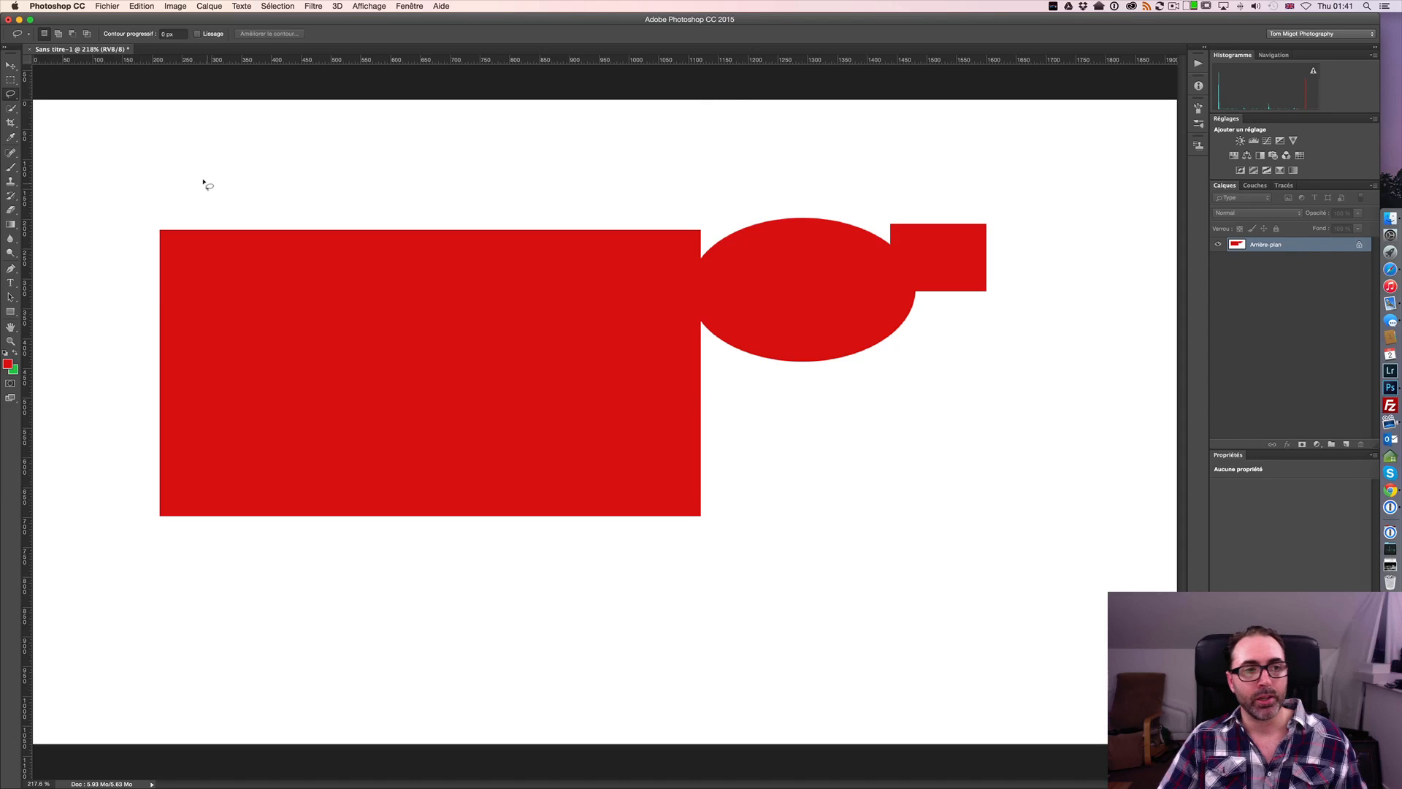
Switch to the Polygonal Lasso, draw a closed irregular selection in the white area above the large rectangle, and deselect it.
left_click(11, 95)
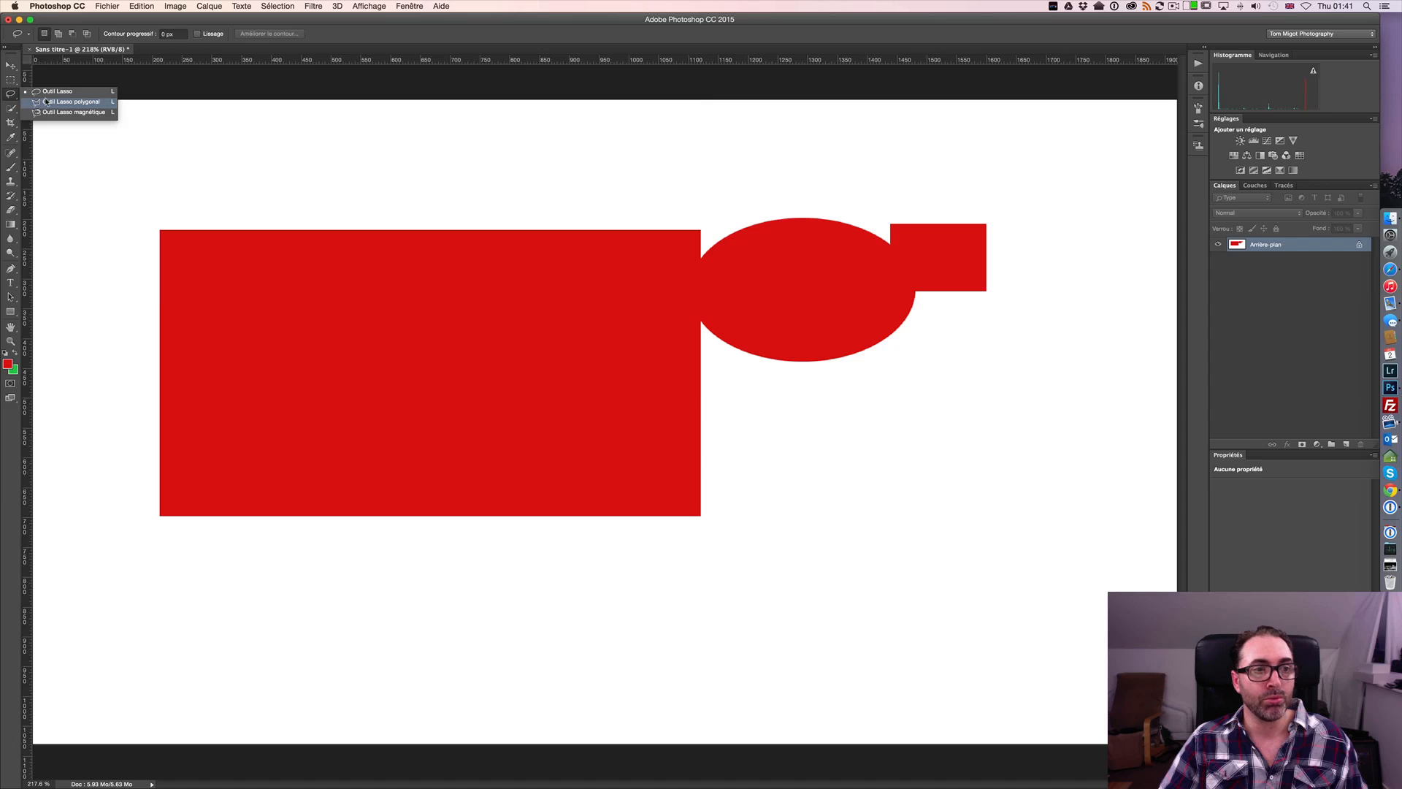
left_click(46, 101)
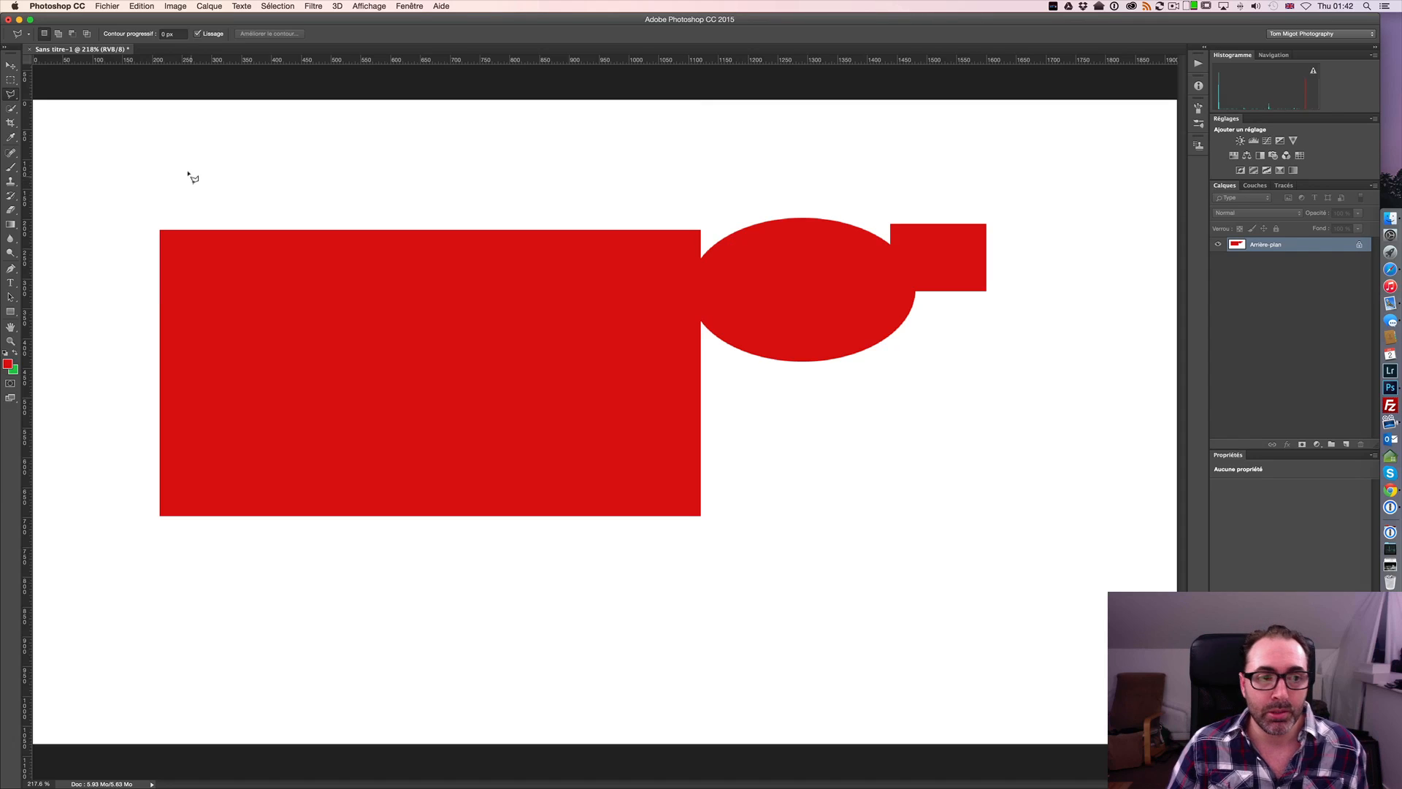
left_click(191, 176)
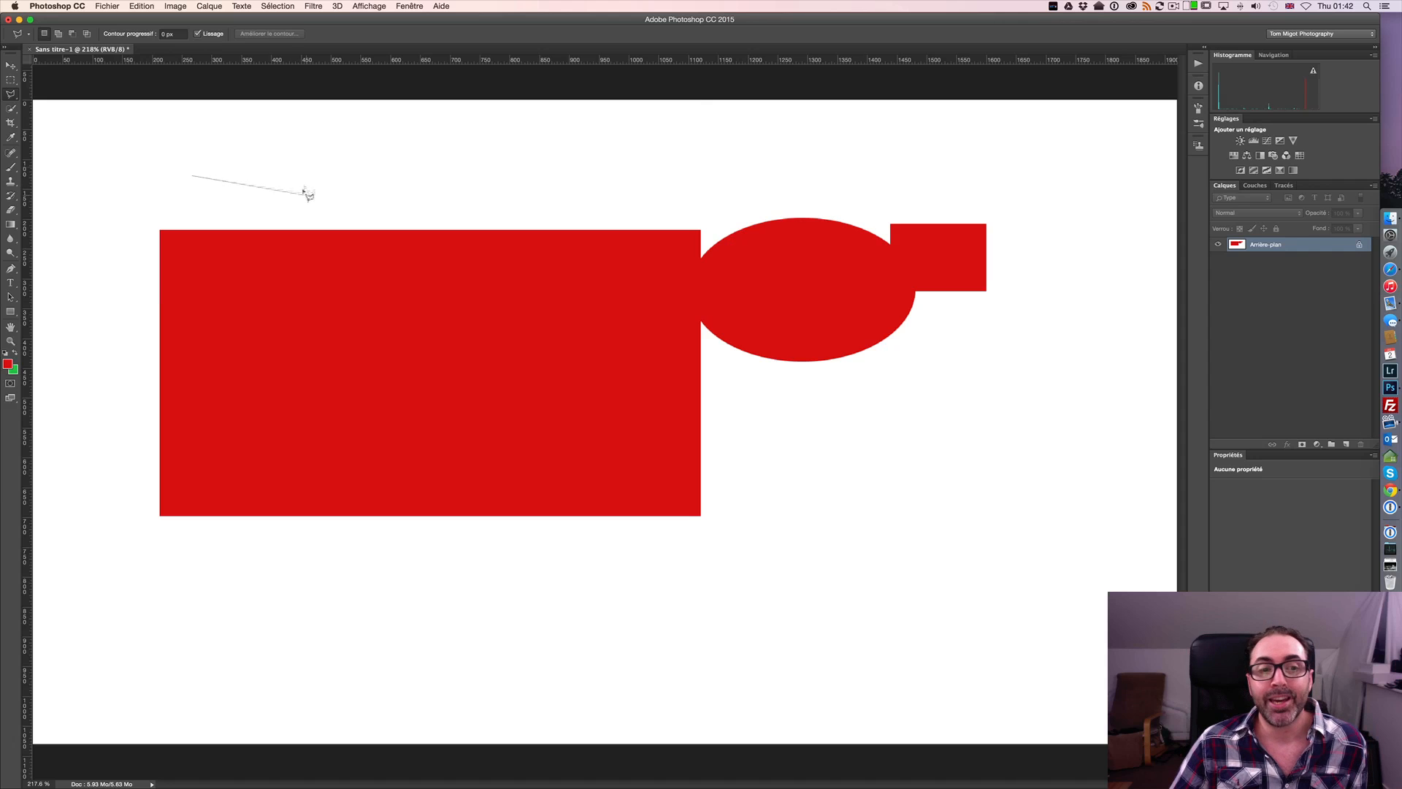
left_click(161, 184)
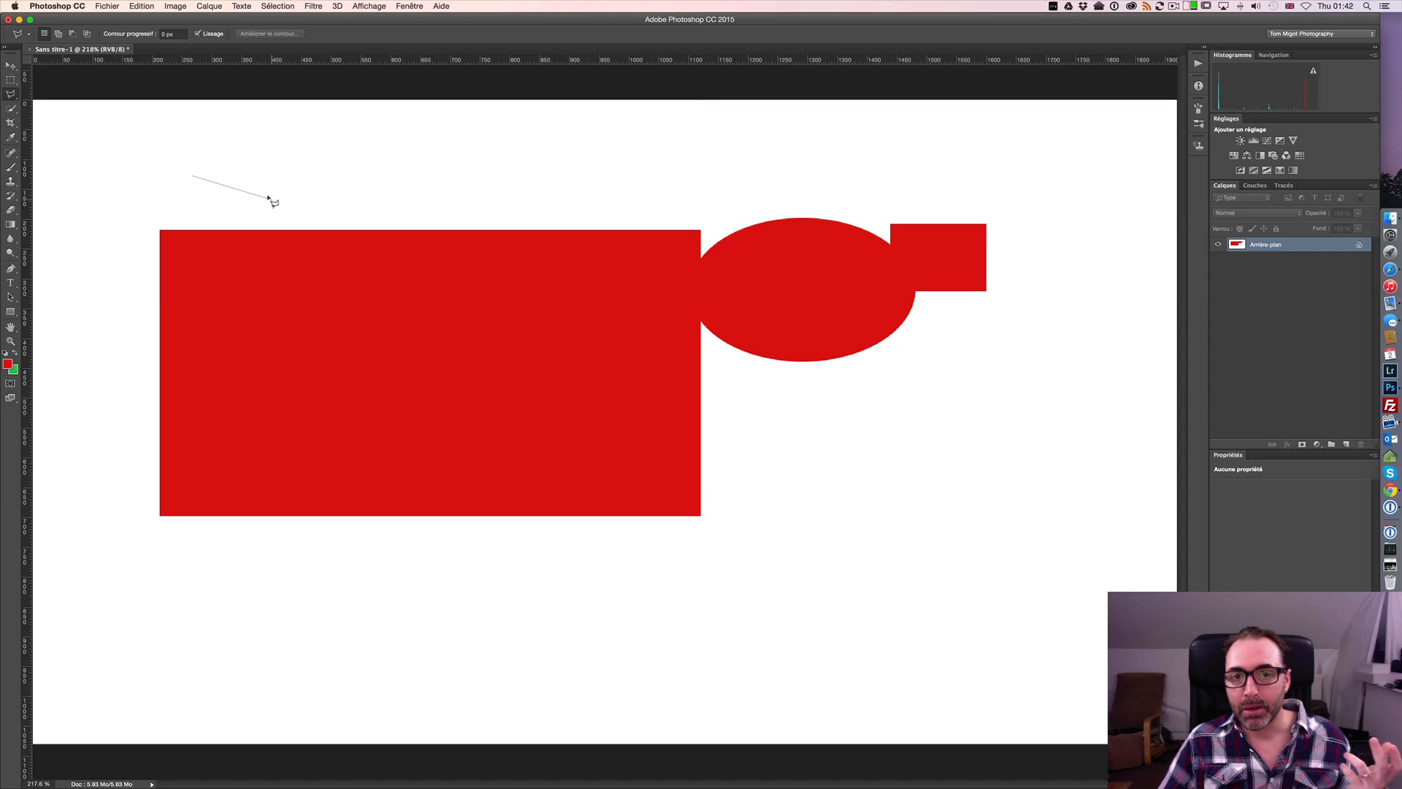
left_click(431, 187)
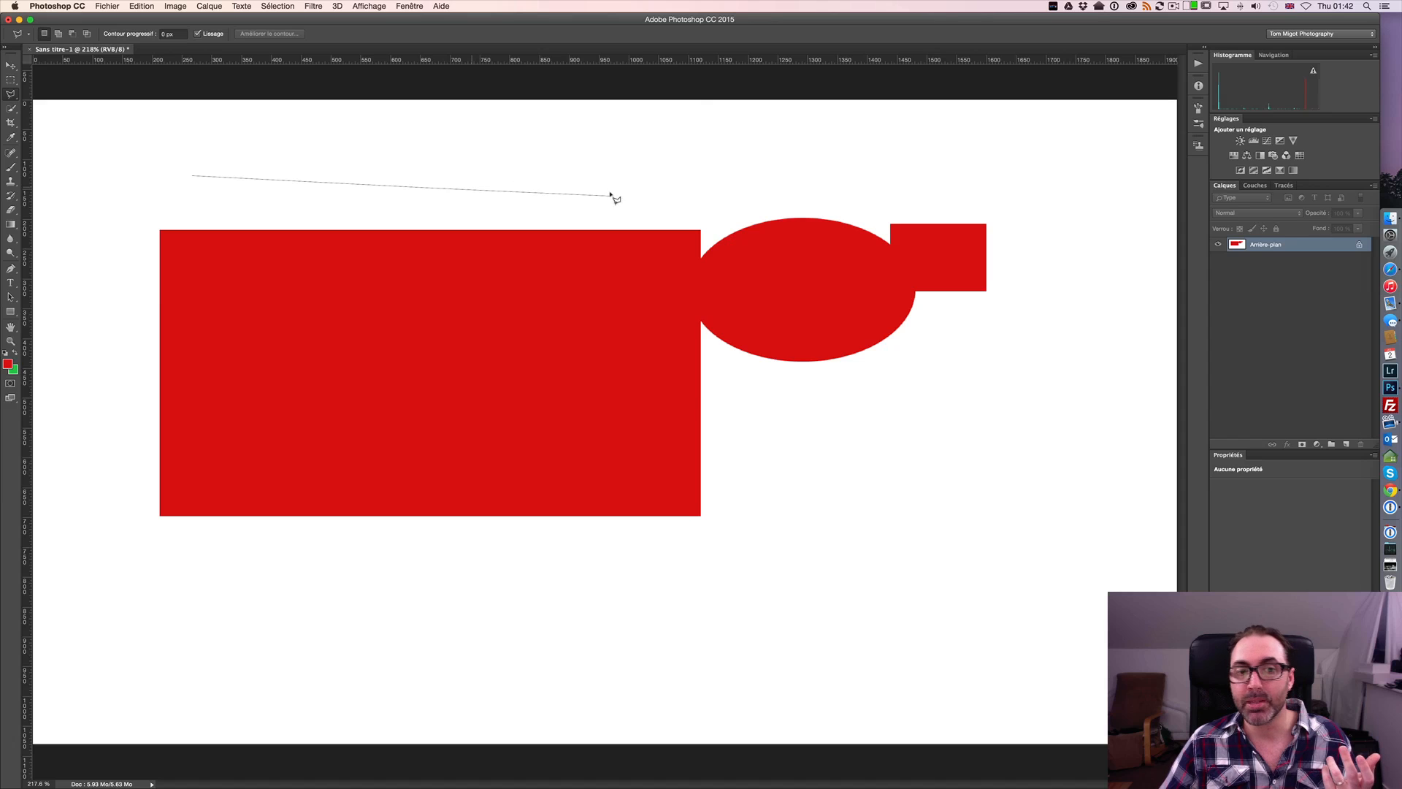
left_click(458, 150)
left_click(447, 118)
left_click(385, 121)
left_click(396, 144)
left_click(310, 116)
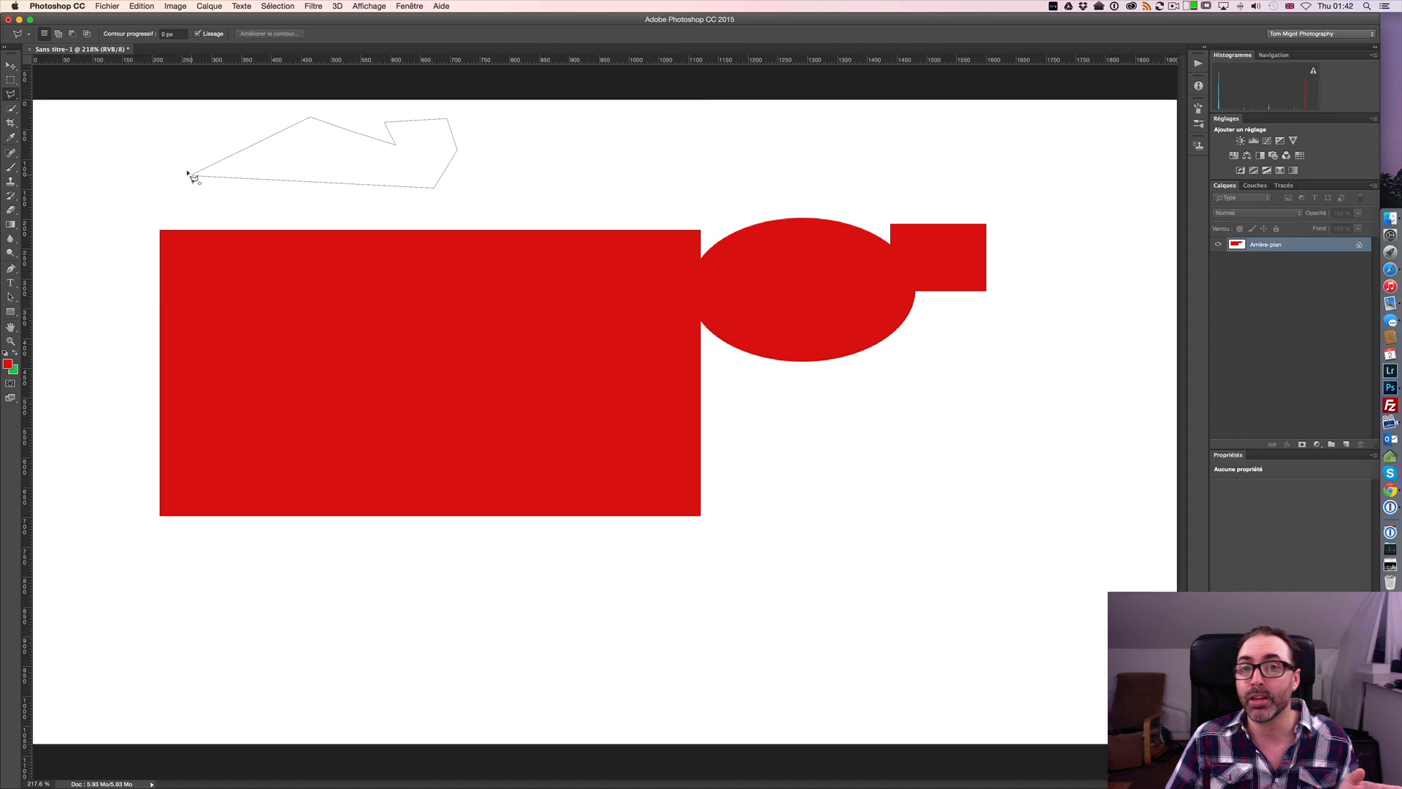
left_click(189, 174)
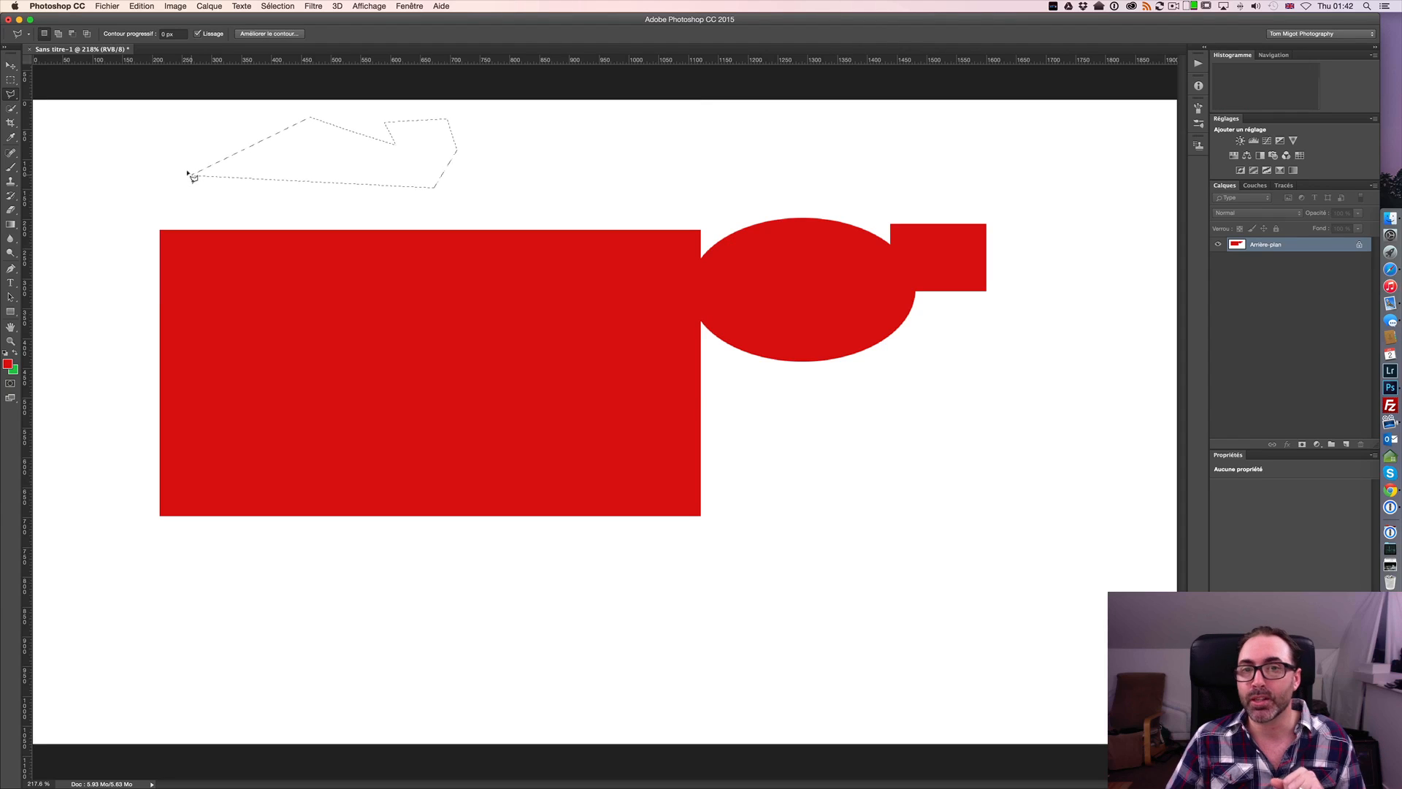
key("super+d")
Draw an elongated polygonal selection above the junction of the large rectangle and ellipse, closing it from the last point with a straight segment.
left_click(519, 154)
left_click(557, 187)
left_click(642, 194)
left_click(752, 194)
left_click(795, 160)
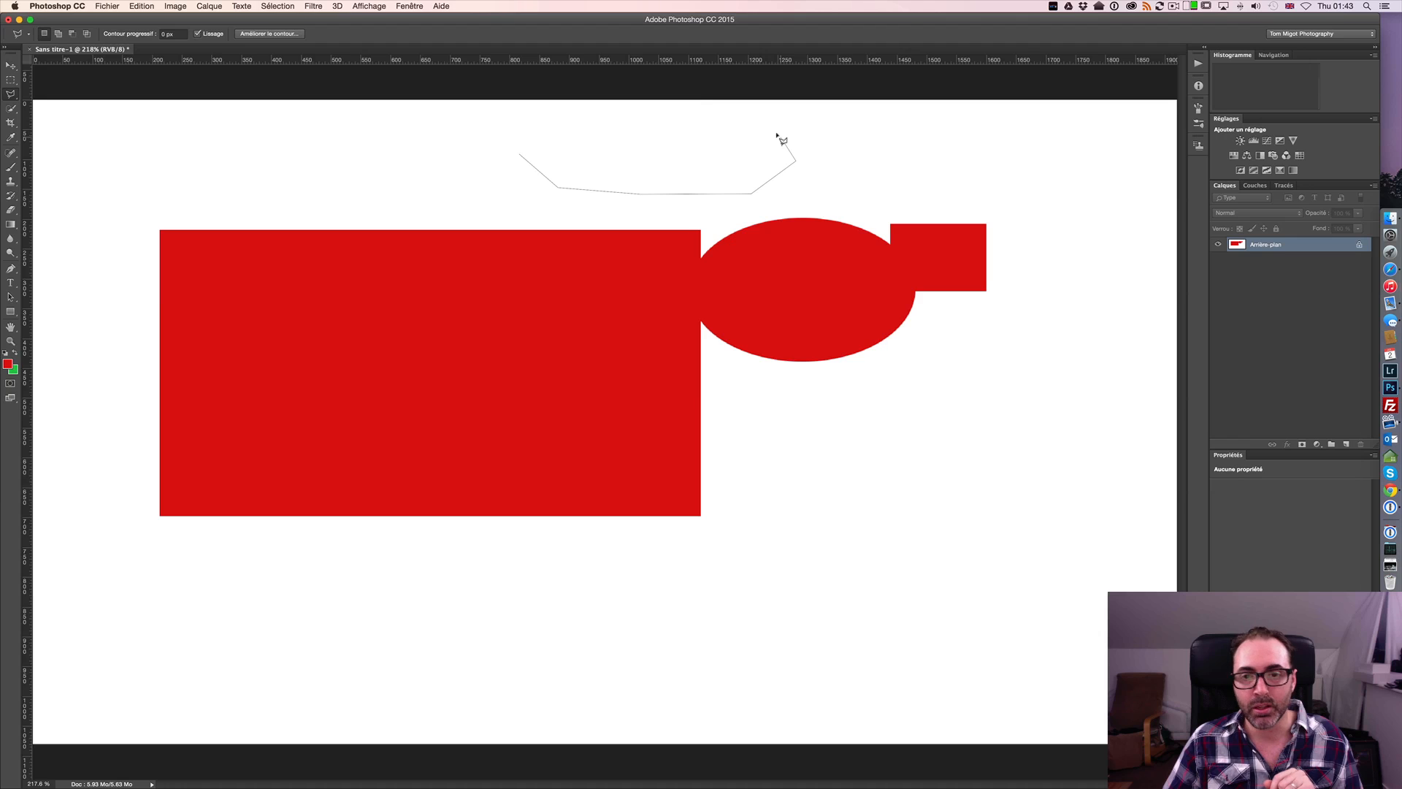
double_click(779, 137)
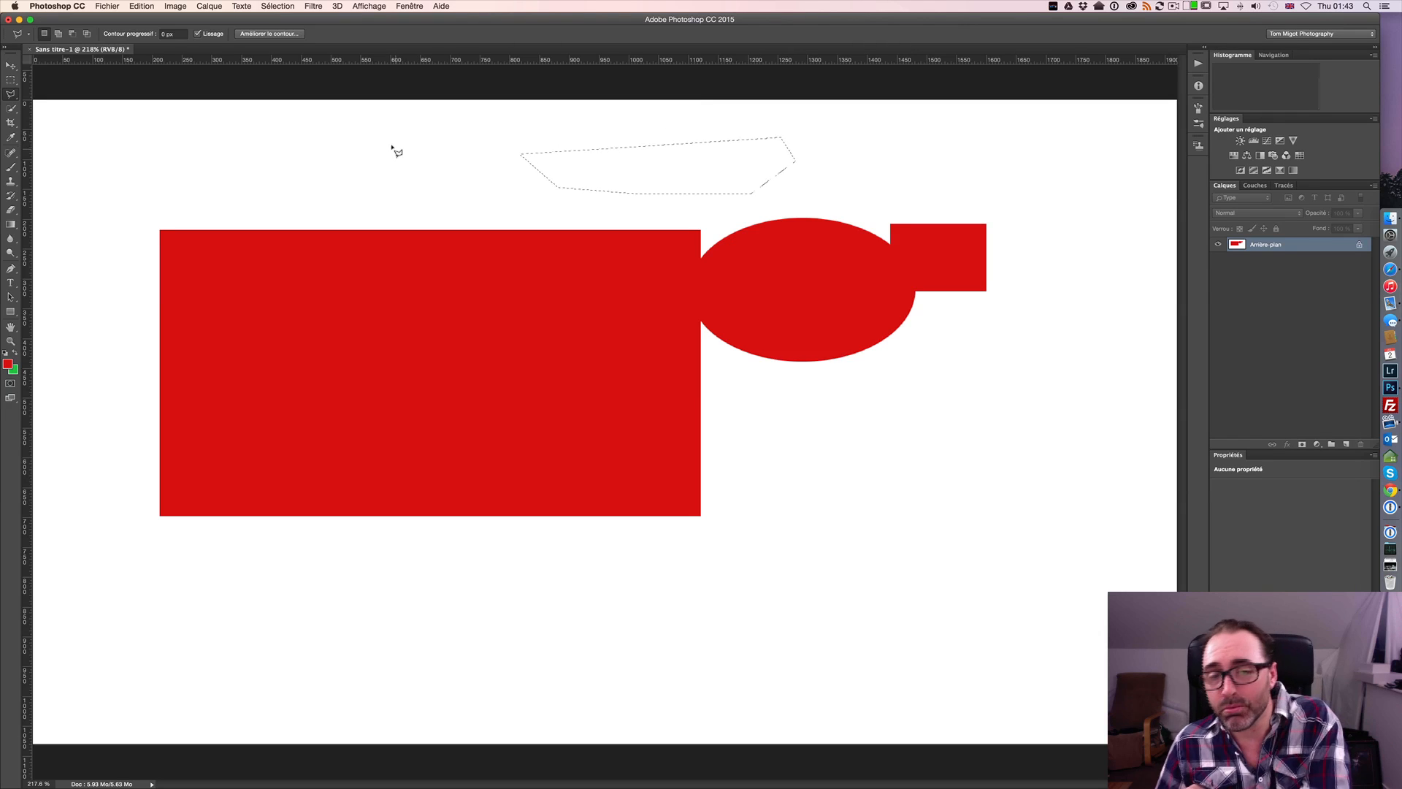
Draw a new polygonal selection above the large rectangle, close it without returning to its starting point, and deselect it.
left_click(256, 154)
left_click(298, 198)
left_click(391, 203)
left_click(520, 202)
left_click(570, 168)
left_click(521, 137)
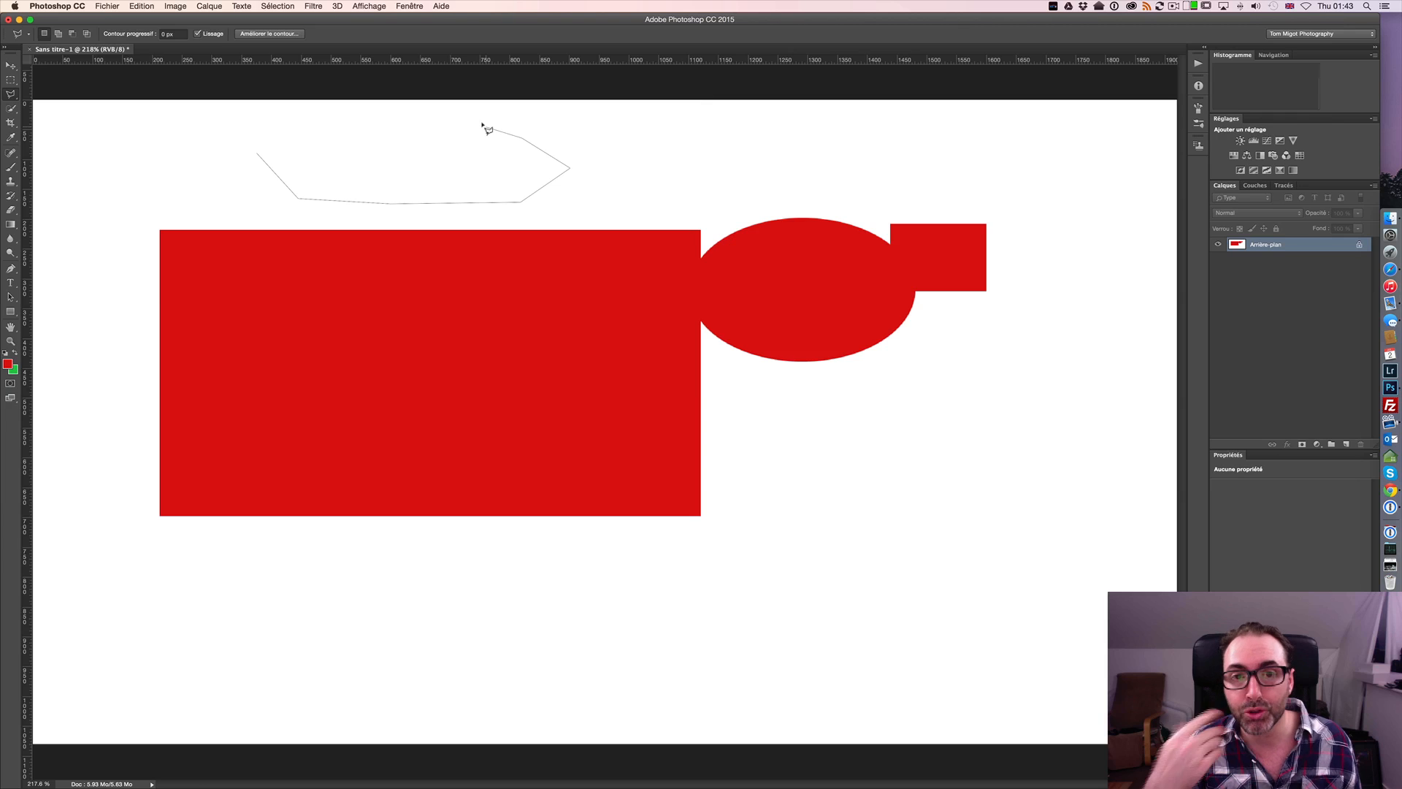
key("super")
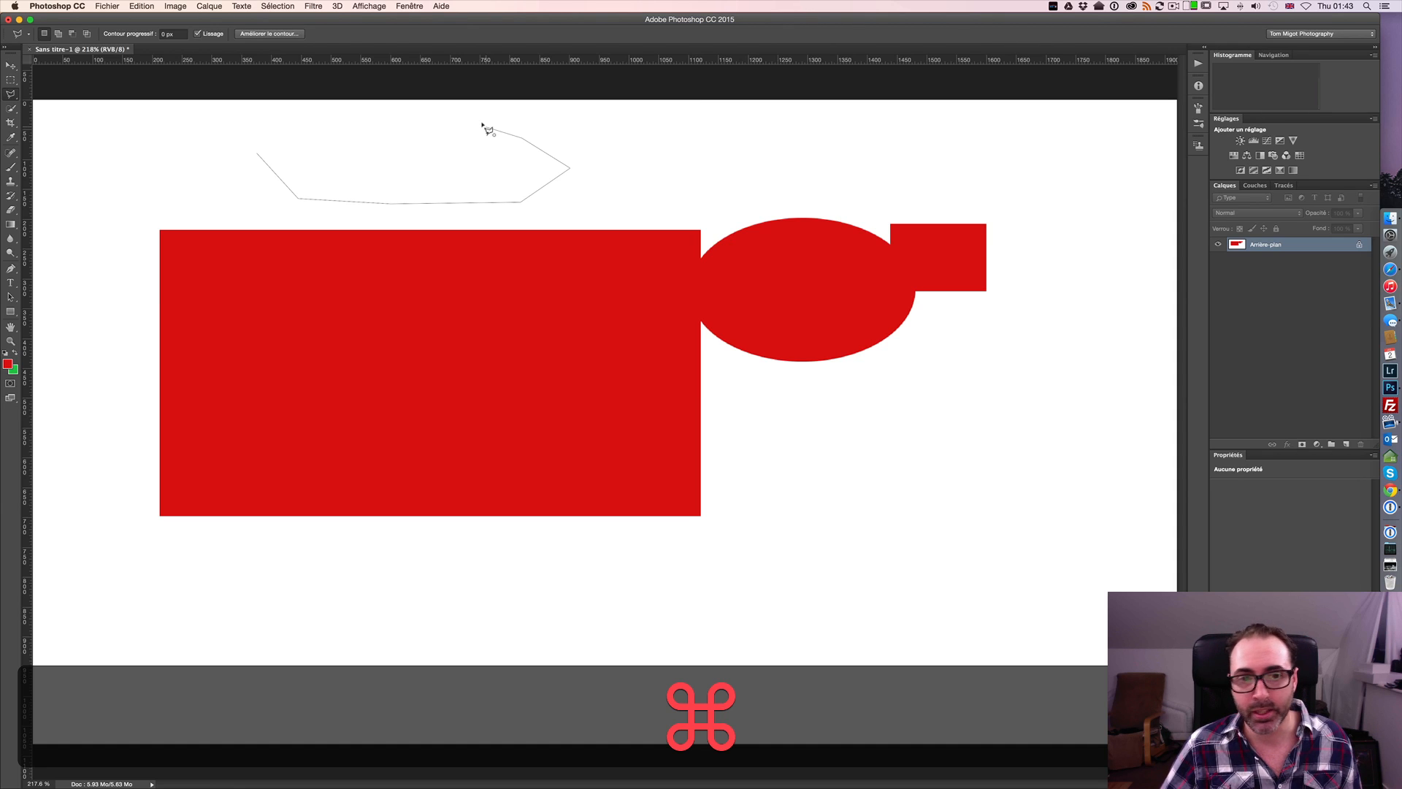
key("super+Return")
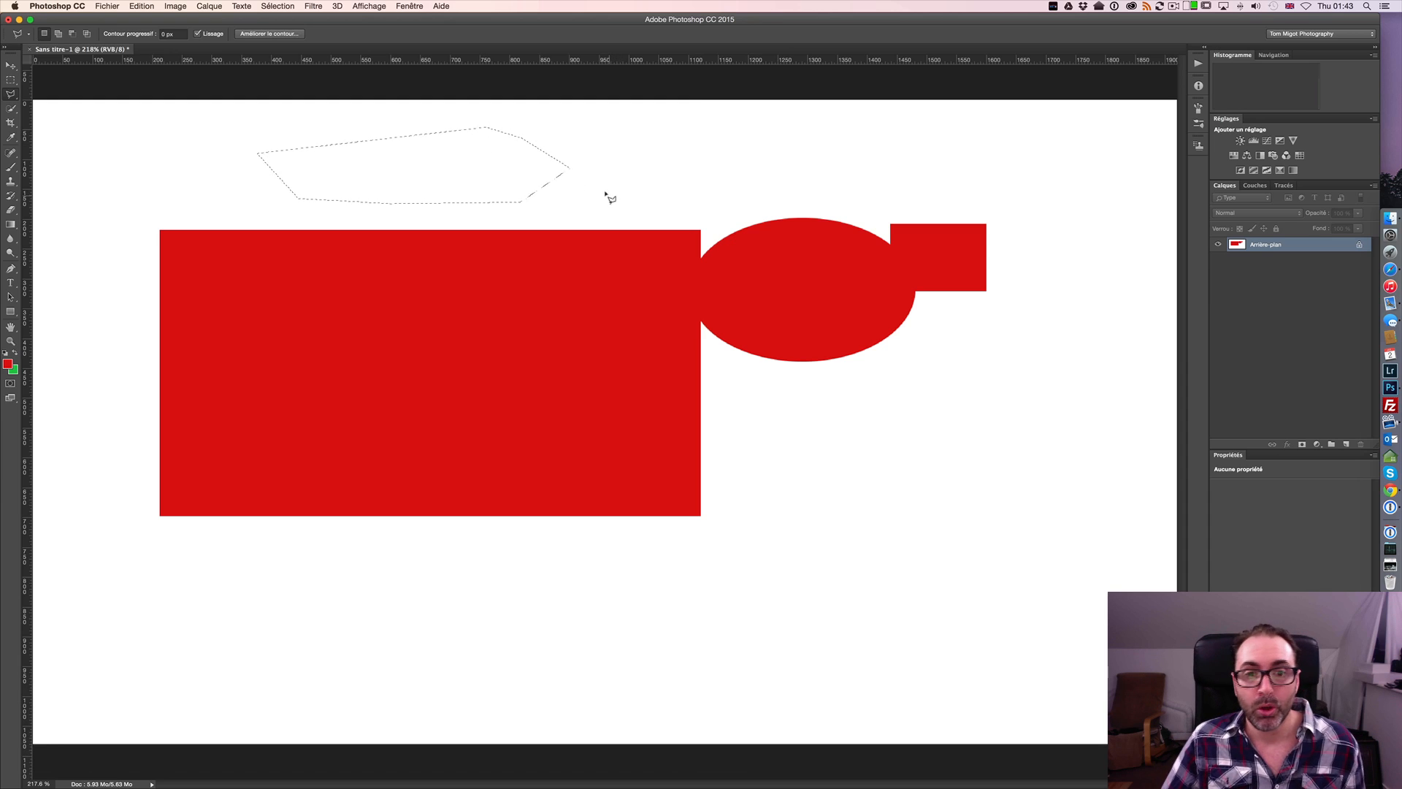
key("super+d")
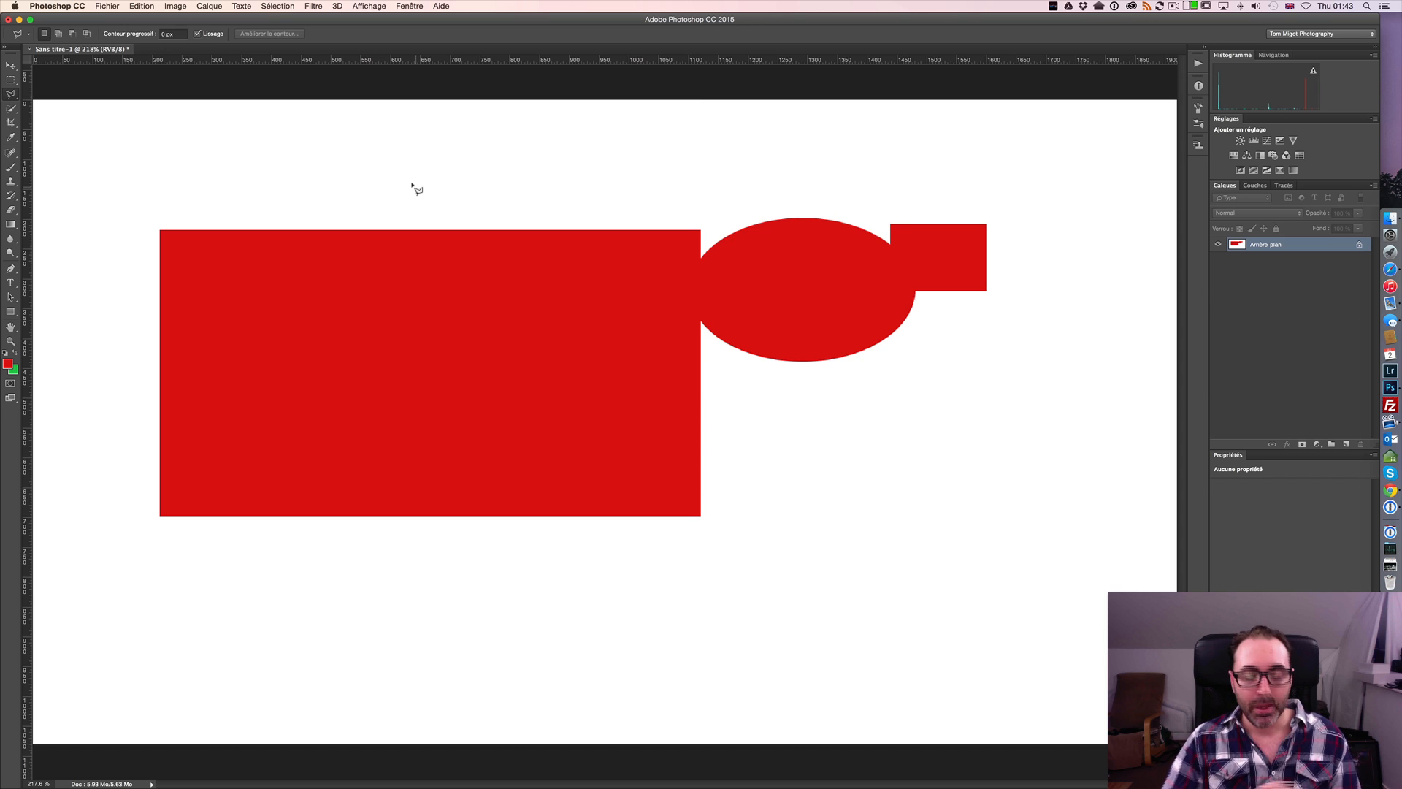
Start a polygonal outline with straight segments above the large rectangle, and continue it freehand around all the red shapes.
left_click(390, 178)
left_click(480, 181)
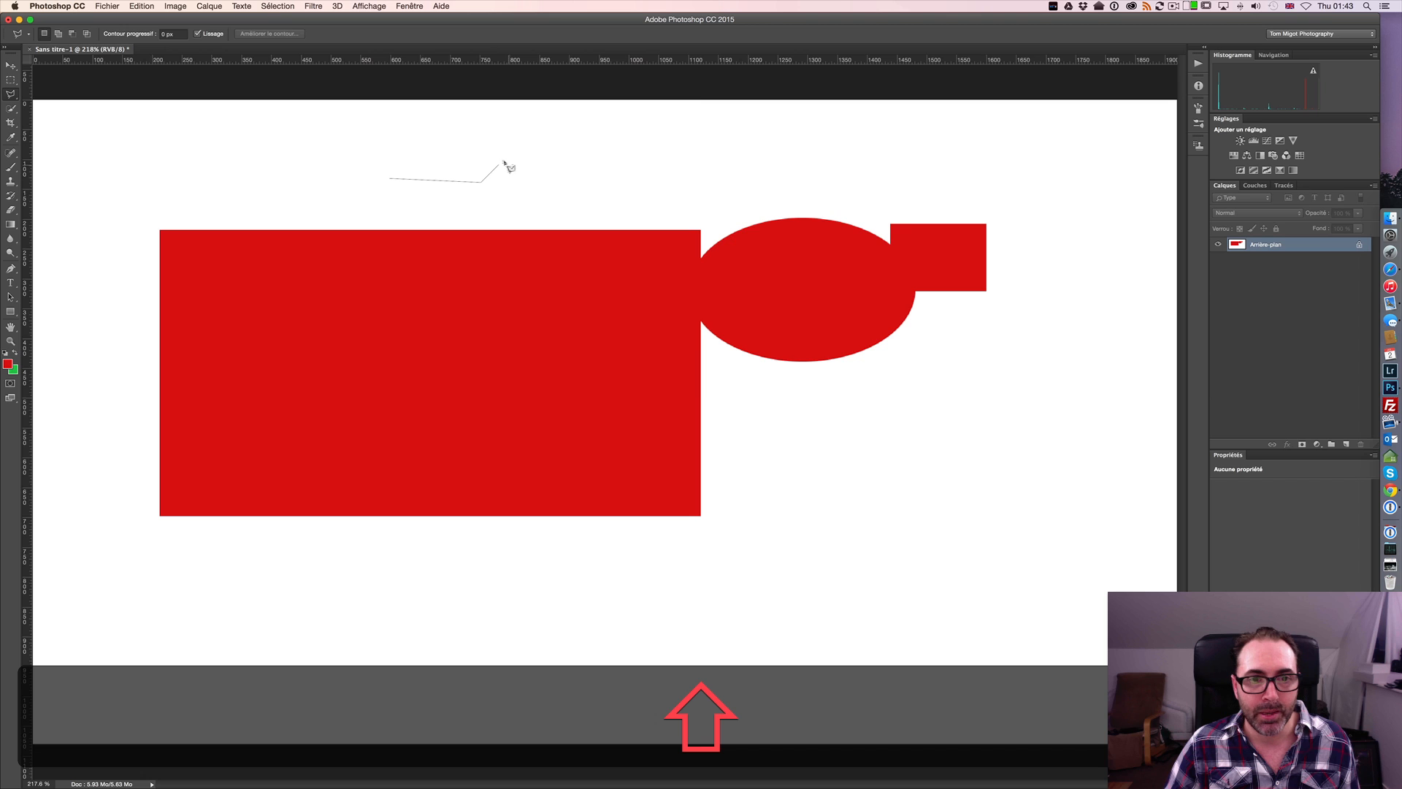
left_click(480, 156)
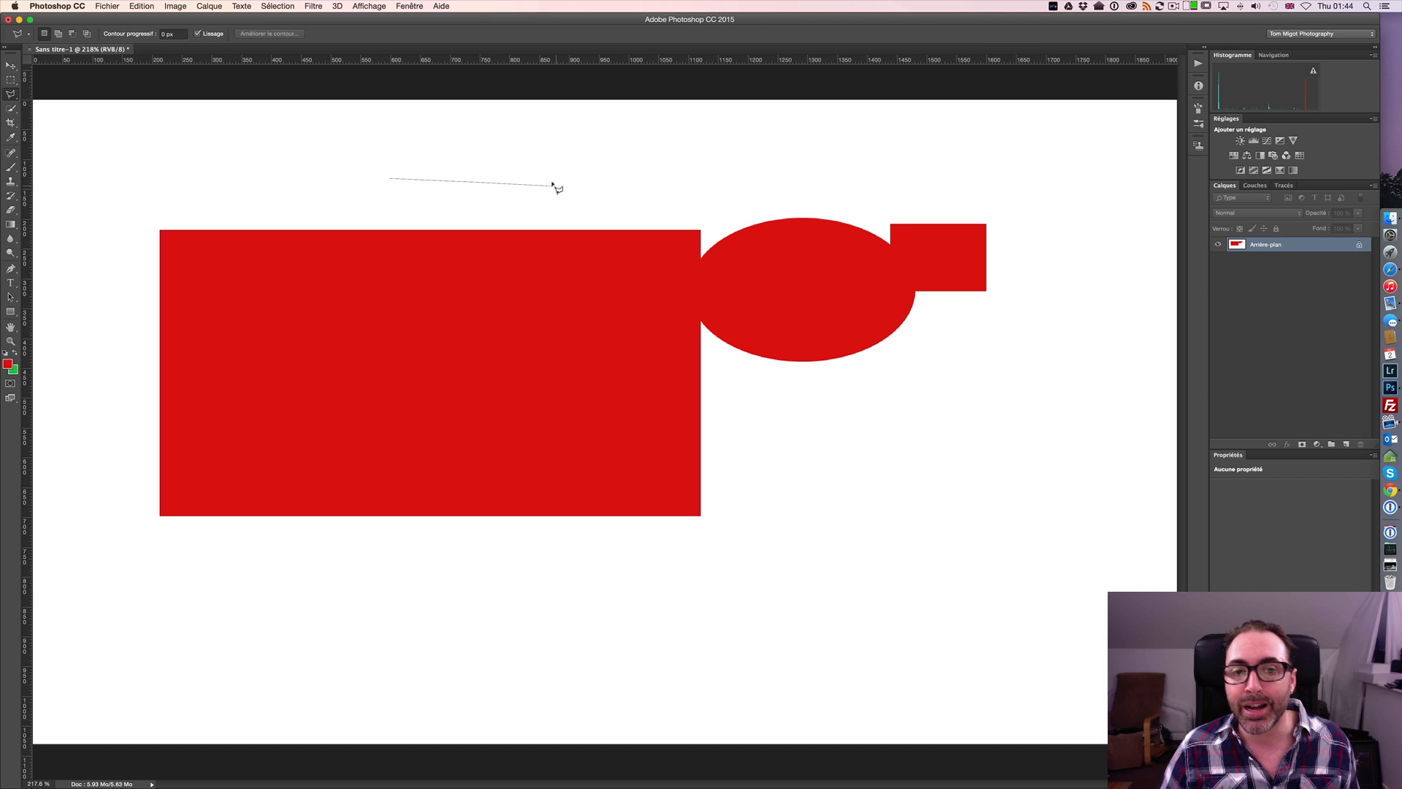
key("alt")
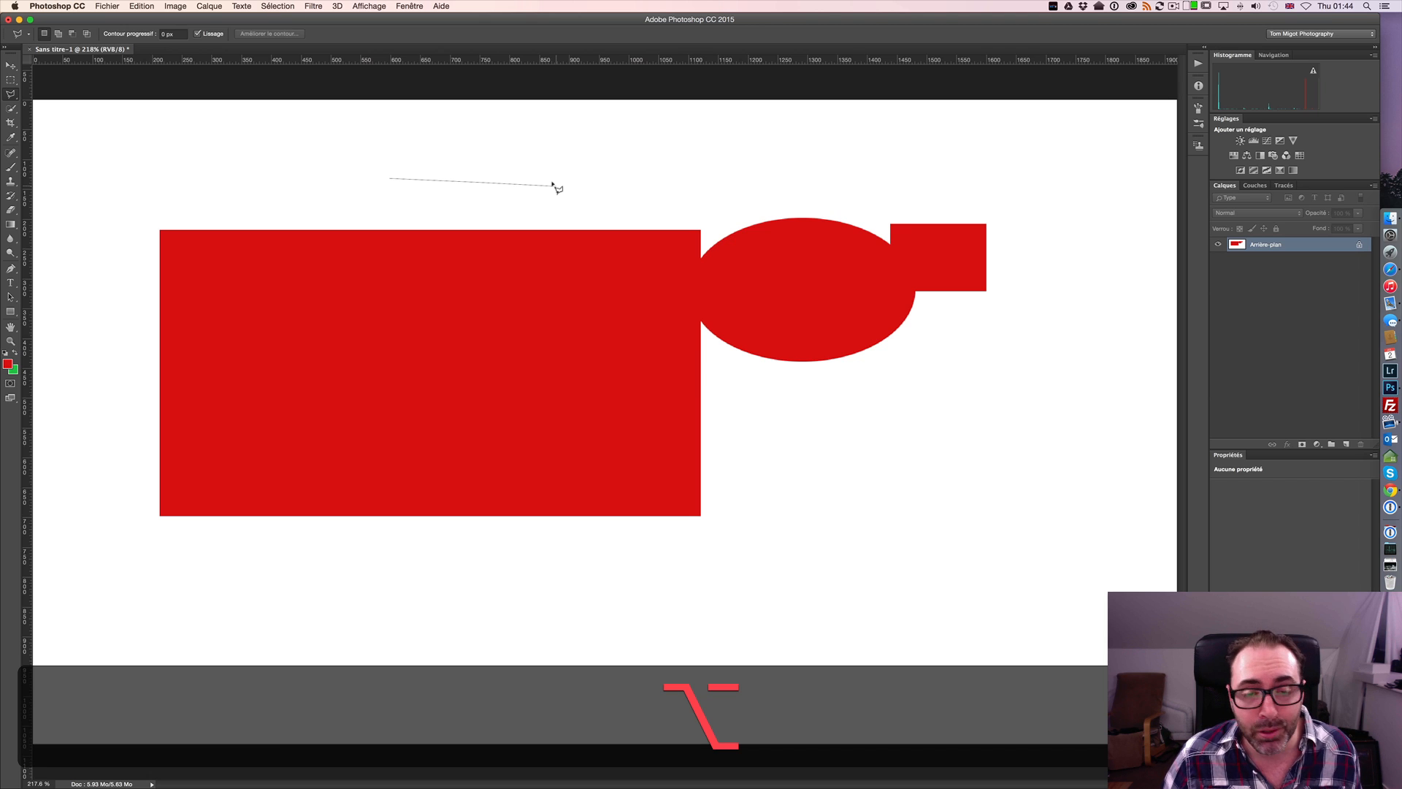
mouse_move(553, 184)
left_mouse_down()
mouse_move(623, 172)
mouse_move(663, 191)
mouse_move(689, 171)
mouse_move(718, 187)
mouse_move(821, 169)
mouse_move(967, 185)
mouse_move(1010, 207)
mouse_move(1028, 278)
mouse_move(1017, 334)
mouse_move(988, 404)
mouse_move(905, 394)
mouse_move(799, 418)
mouse_move(796, 468)
mouse_move(724, 593)
mouse_move(568, 560)
mouse_move(296, 587)
mouse_move(203, 578)
mouse_move(159, 558)
mouse_move(103, 479)
mouse_move(102, 185)
left_mouse_up()
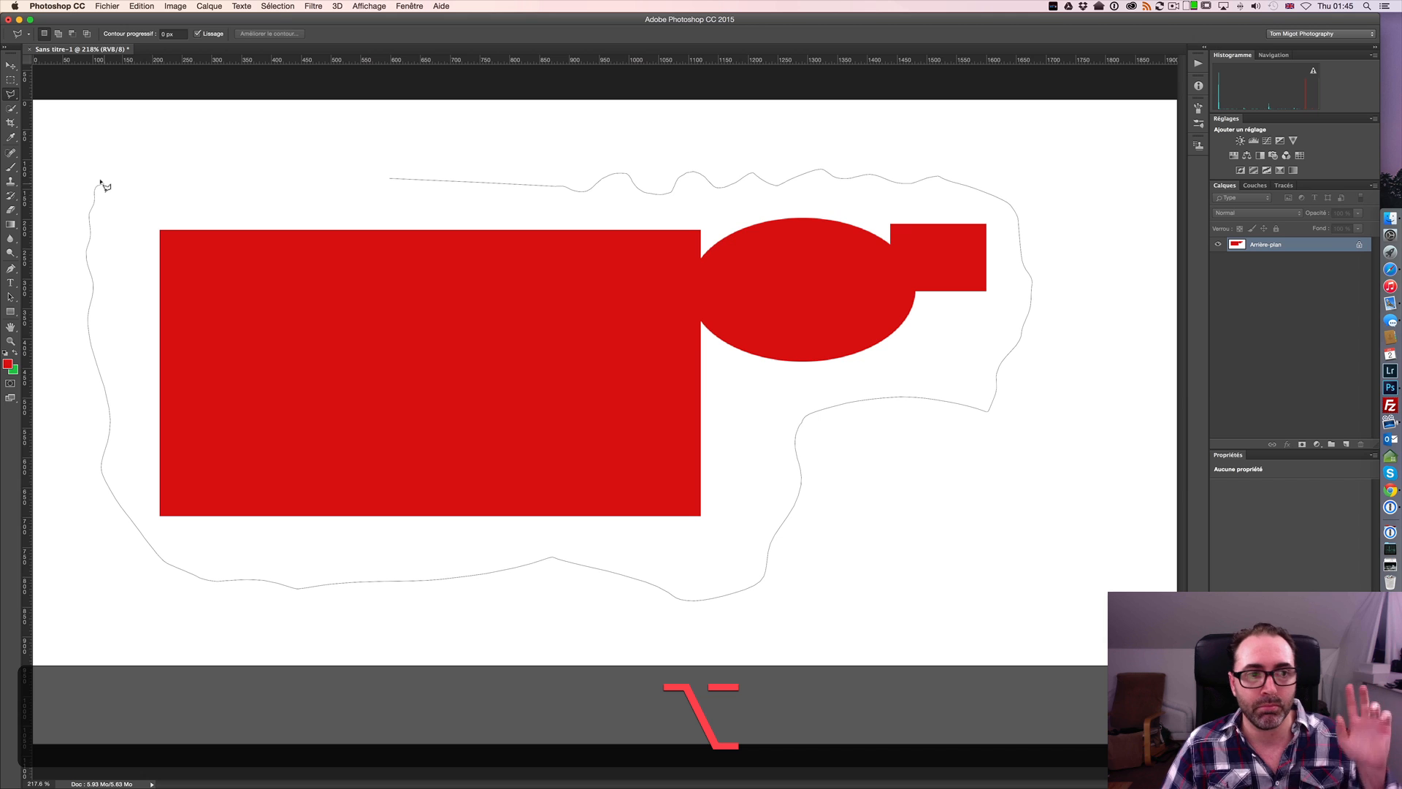
Continue the outline with zigzag straight segments above the large rectangle, close it into a selection, and deselect it.
left_click(173, 184)
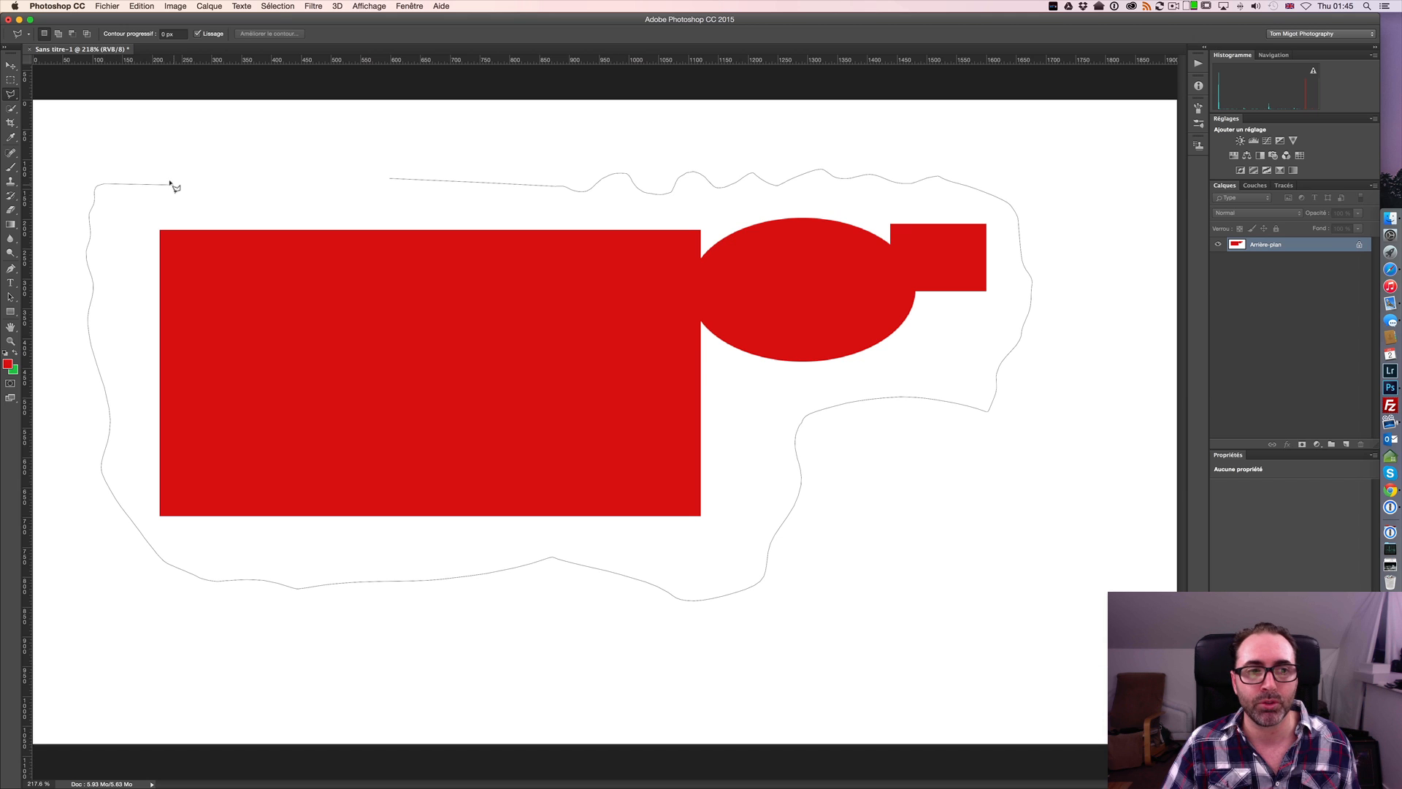
left_click(179, 153)
left_click(227, 193)
left_click(294, 194)
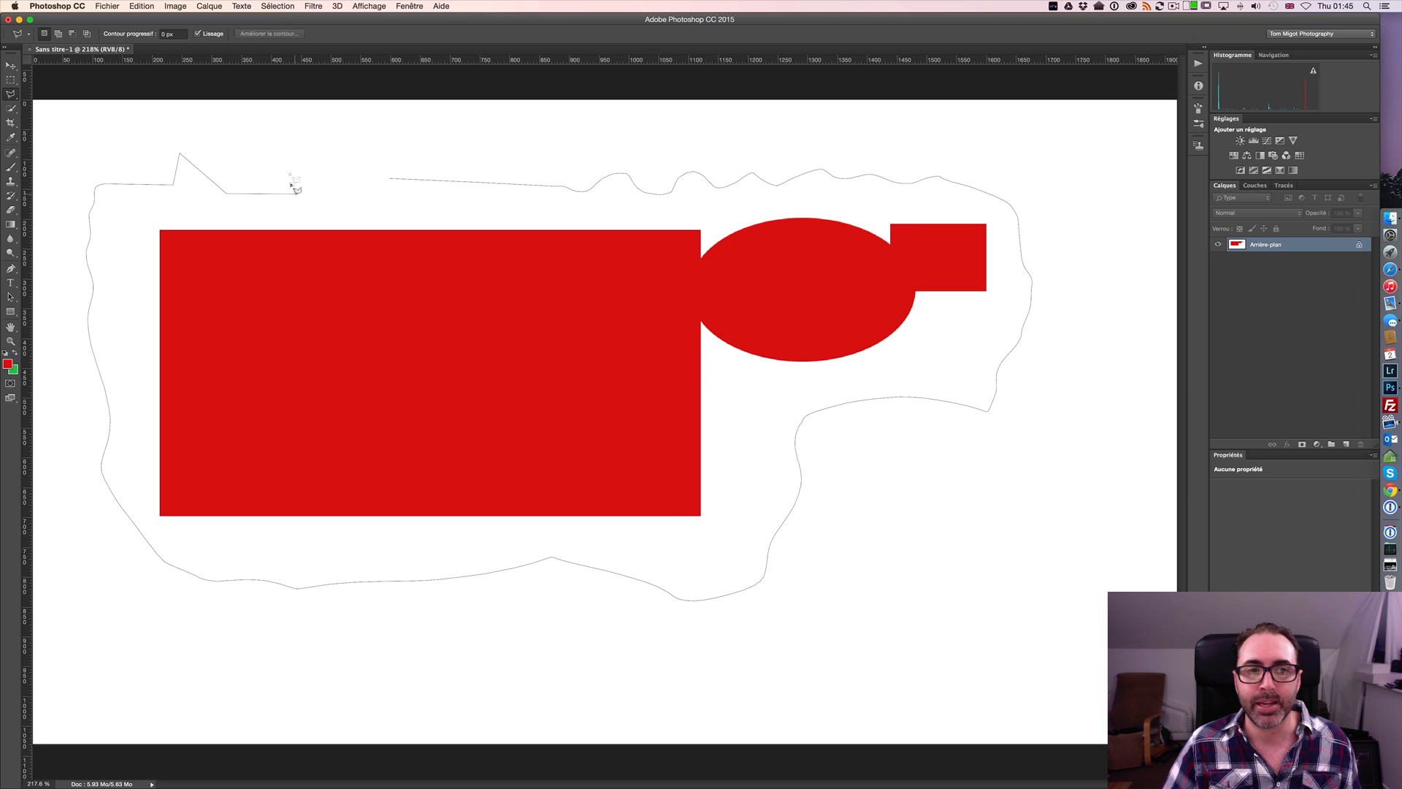
left_click(290, 155)
left_click(340, 179)
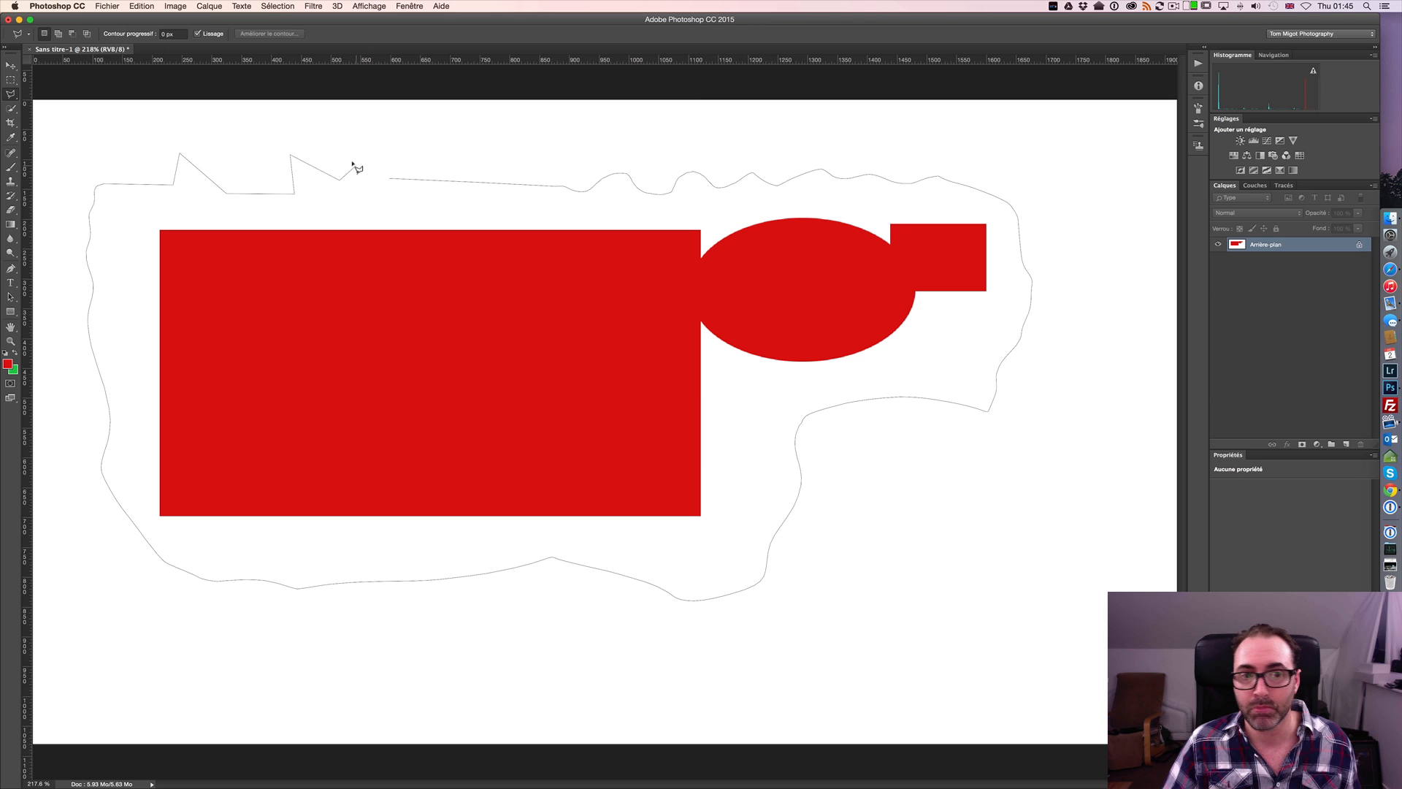
double_click(354, 166)
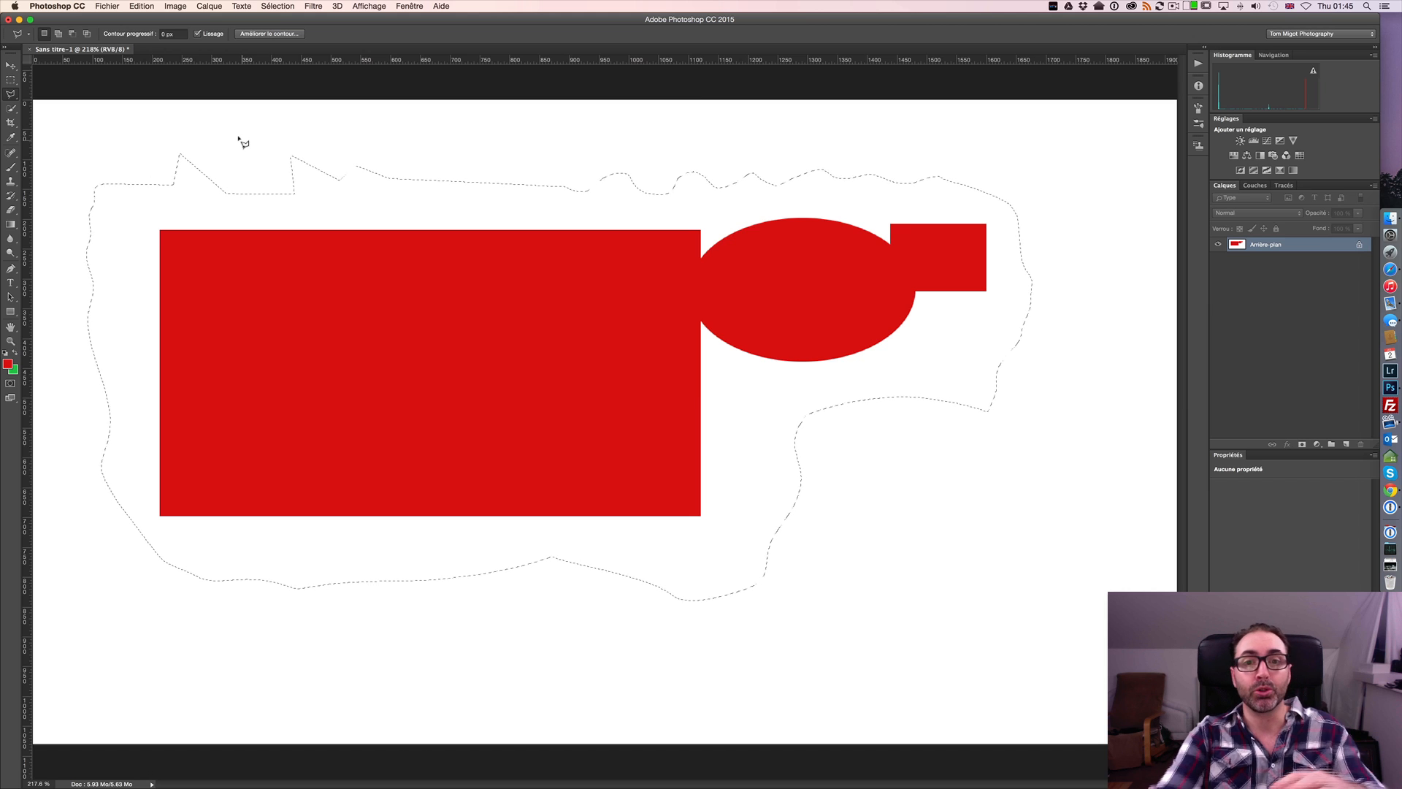
key("super+d")
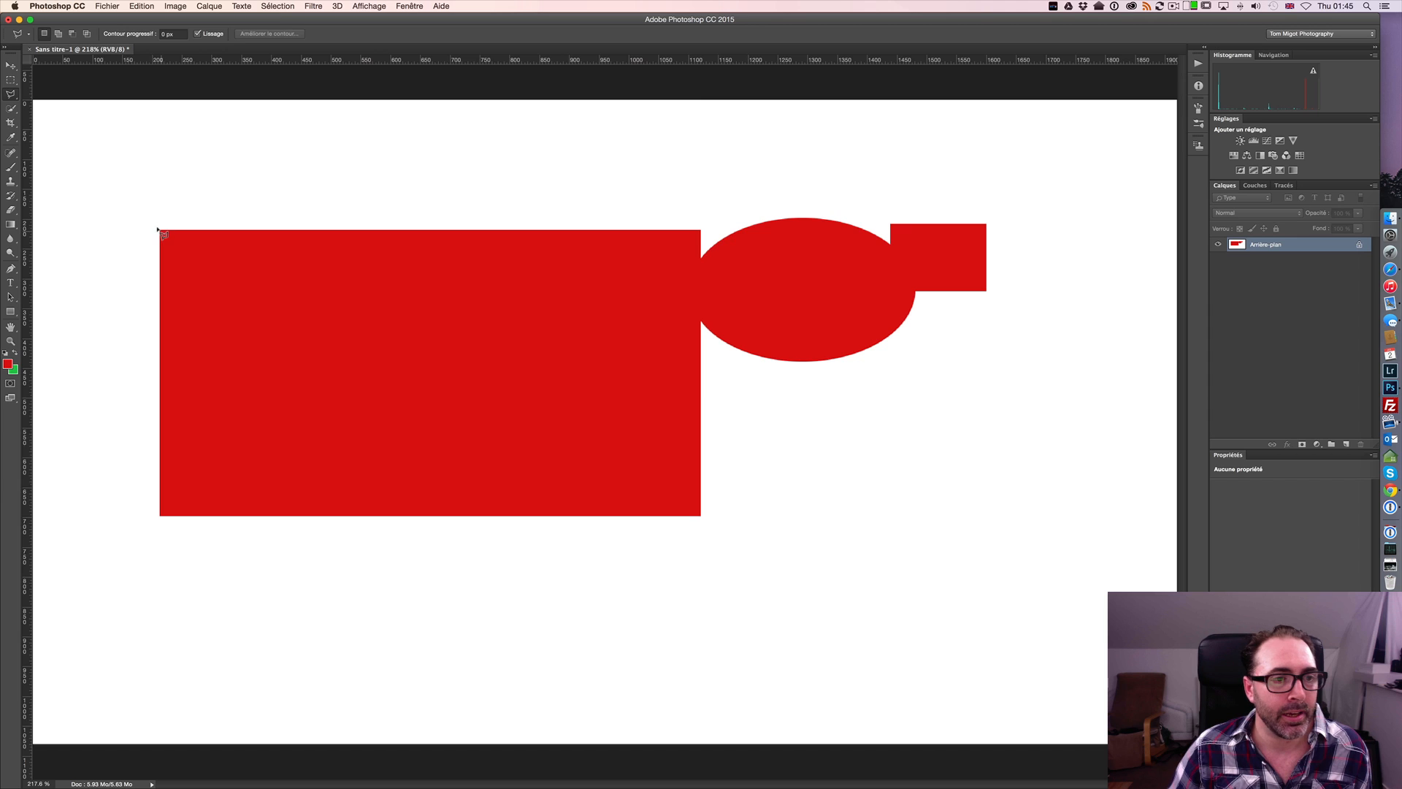
Trace the large rectangle's upper edge with a polygonal segment, and magnify its upper junction with the ellipse to 1200%.
left_click(159, 230)
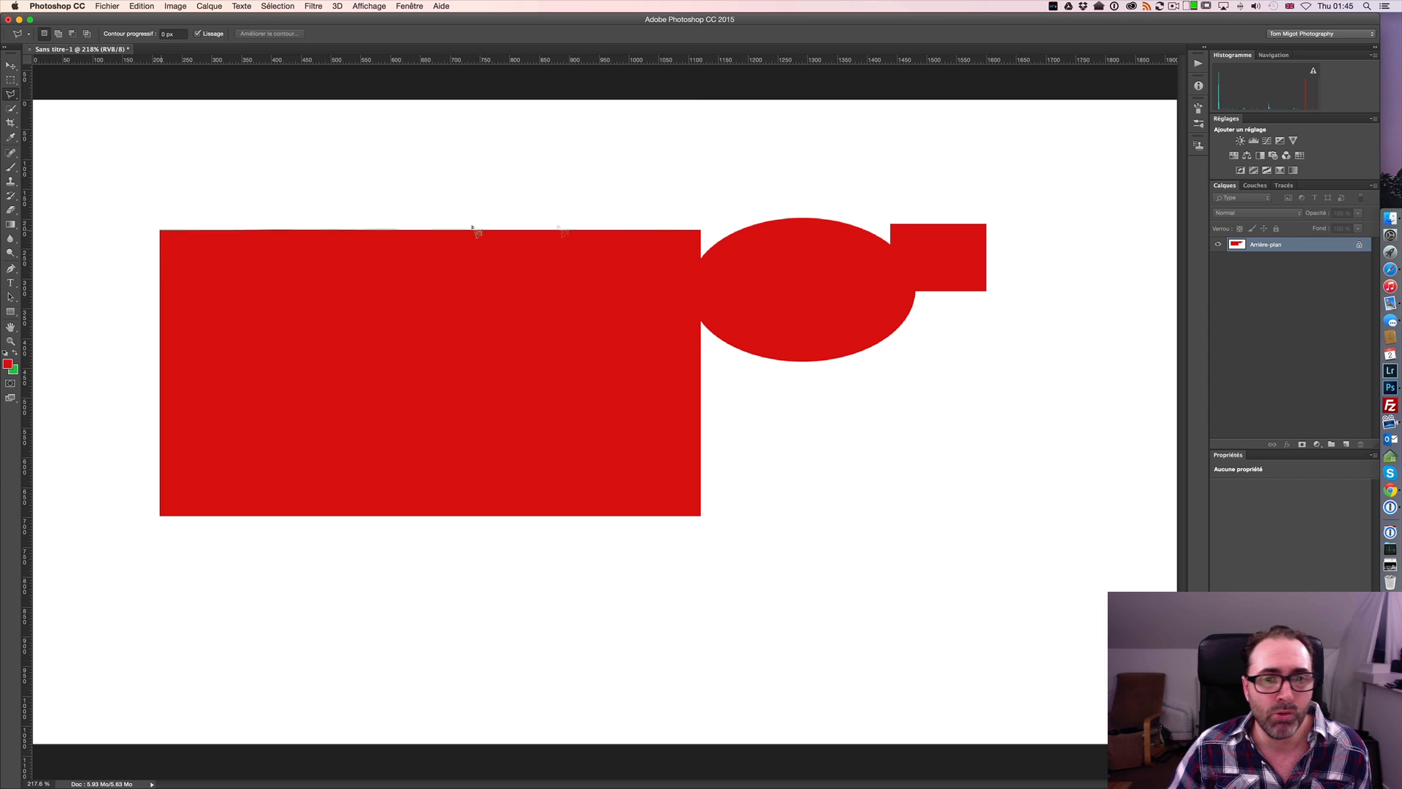
left_click(698, 229)
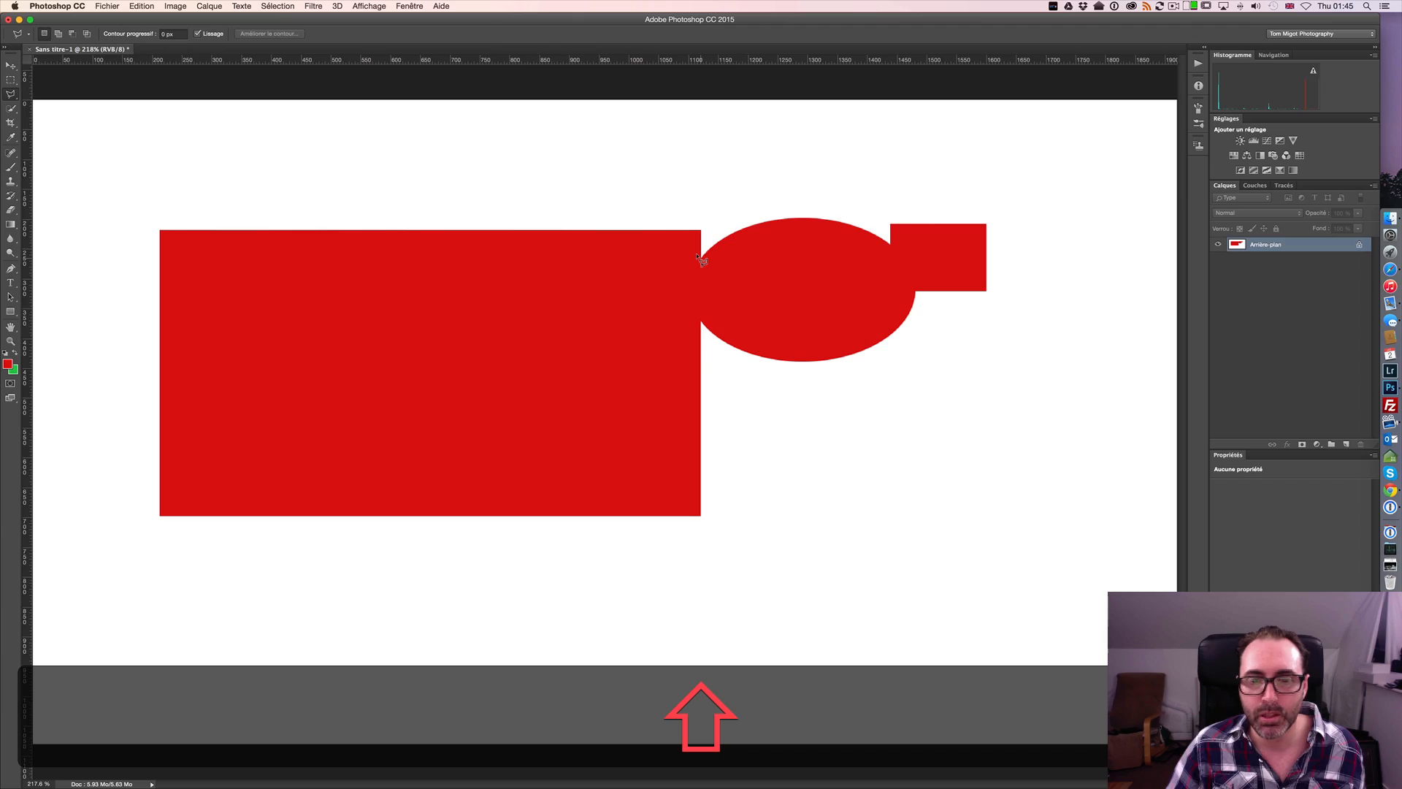
key("super+equal")
key("super+equal")
key("super+equal")
key("super+equal")
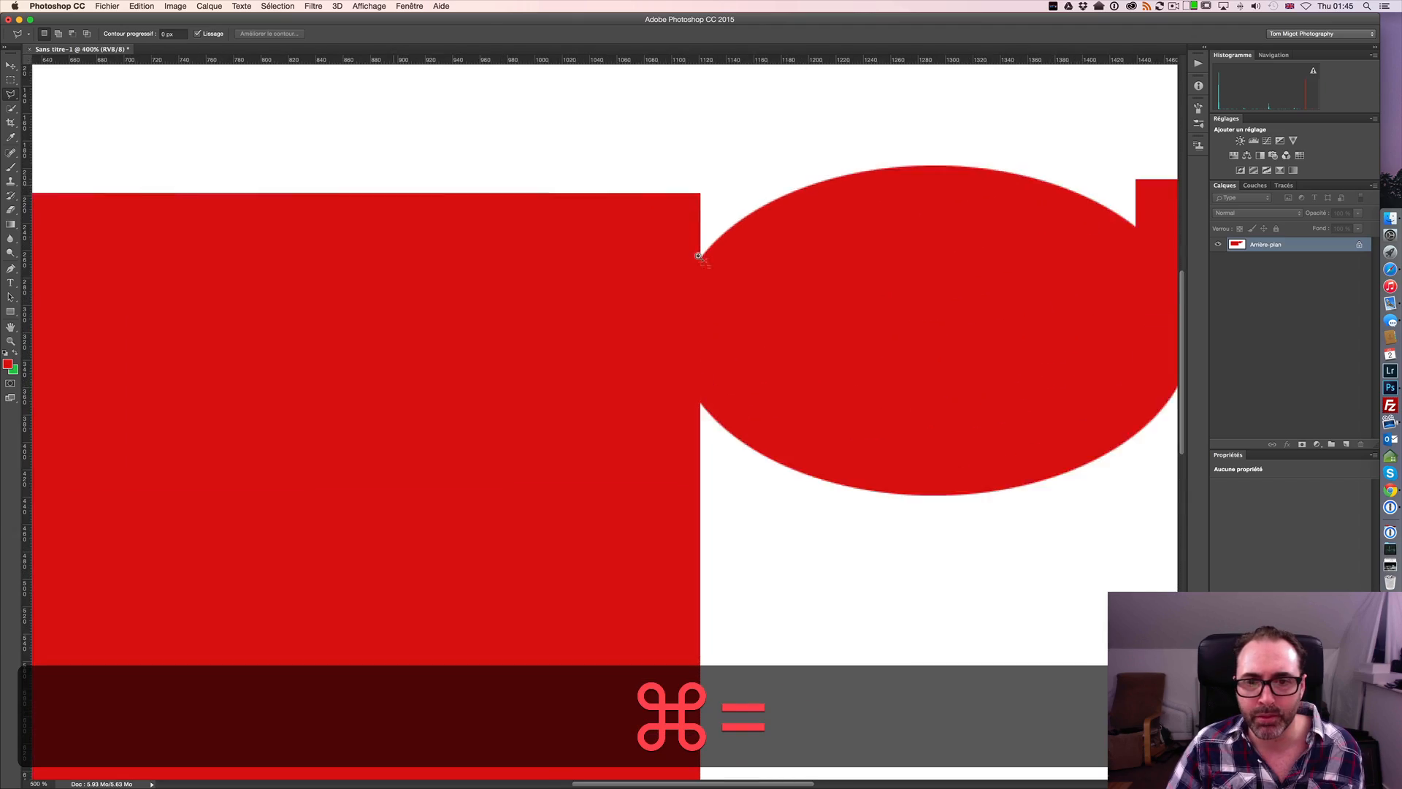
key("super+equal")
key("super+equal")
key("super+equal")
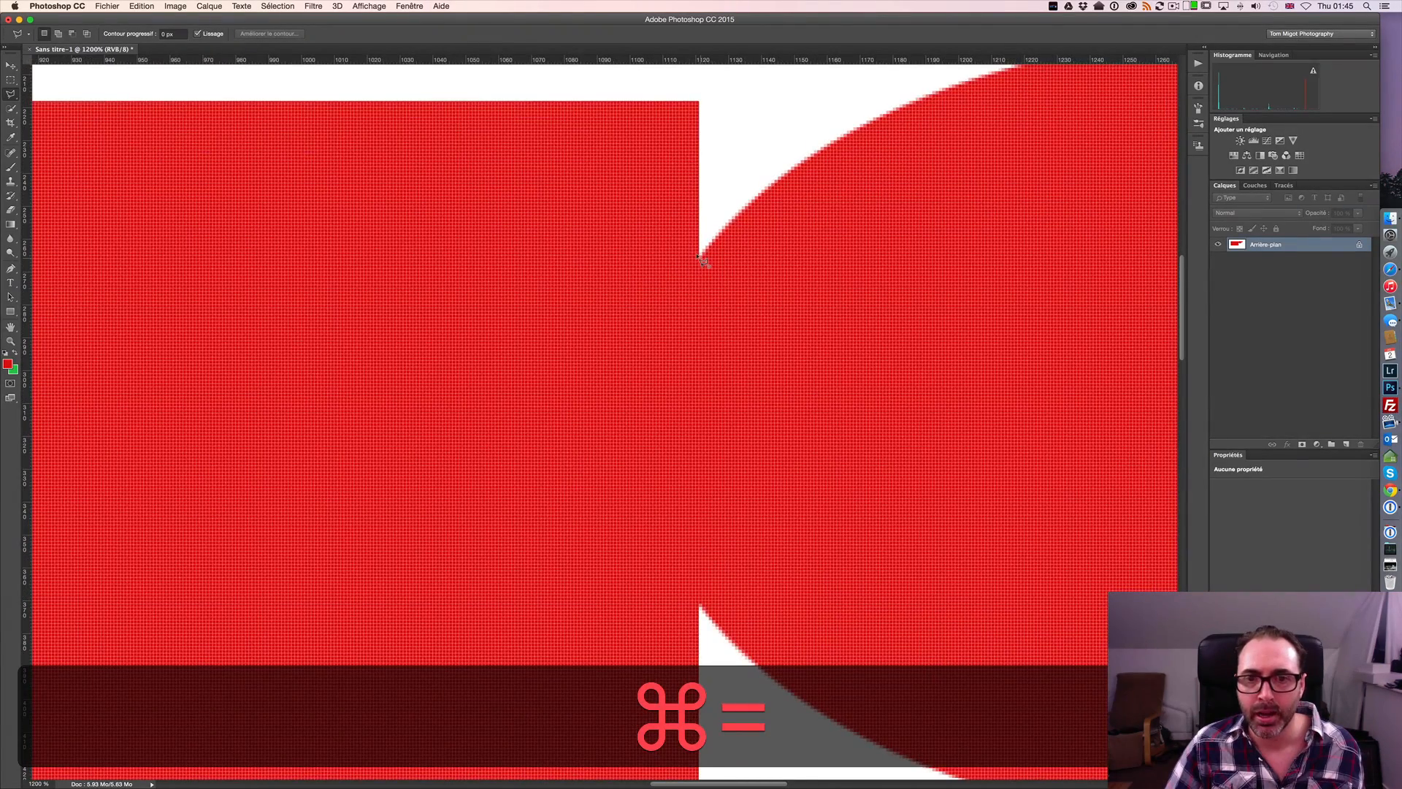
Zoom back out to 200% so all the shapes fit in view, and cancel the unfinished polygonal outline.
key("super+minus")
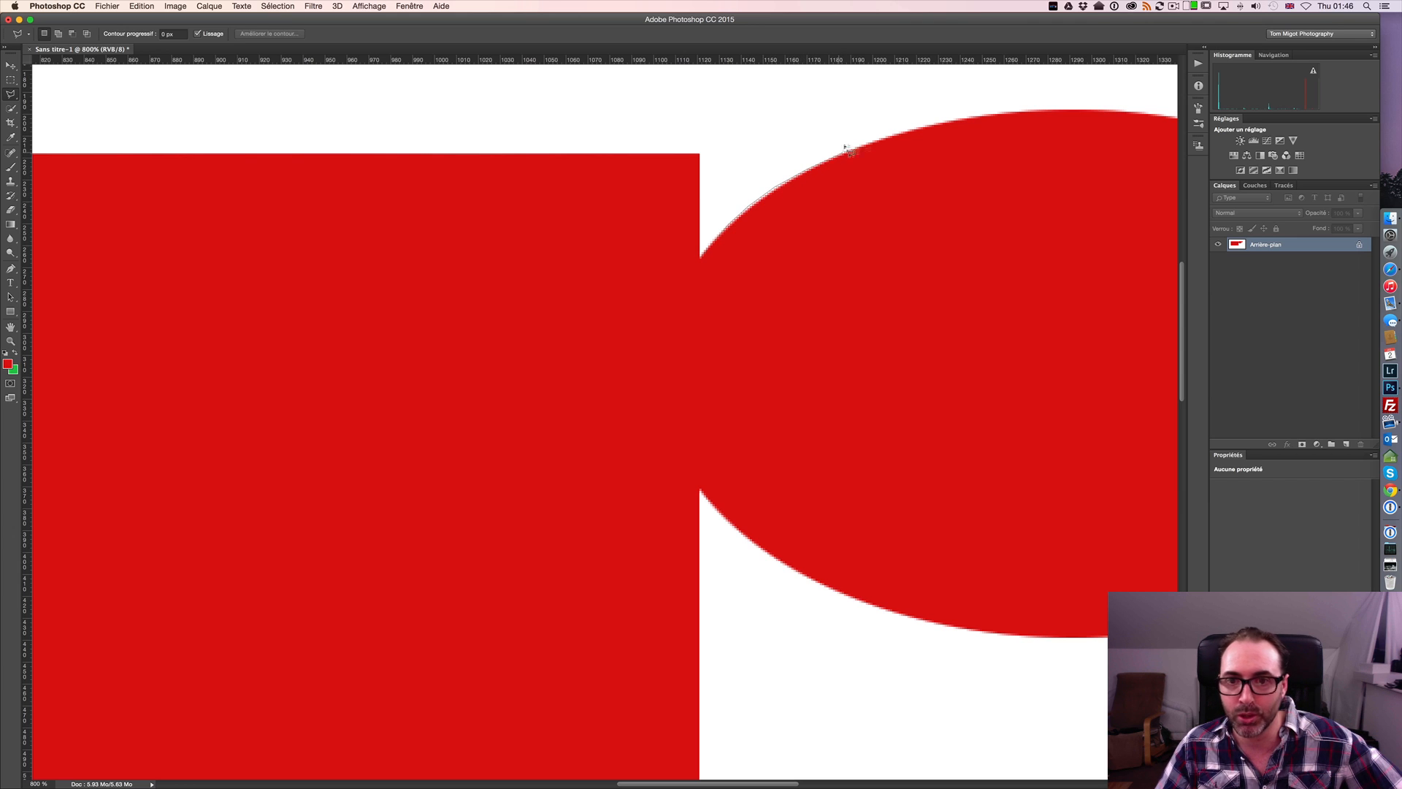
key("super+minus")
key("super+minus")
key("super+minus")
key("super+minus")
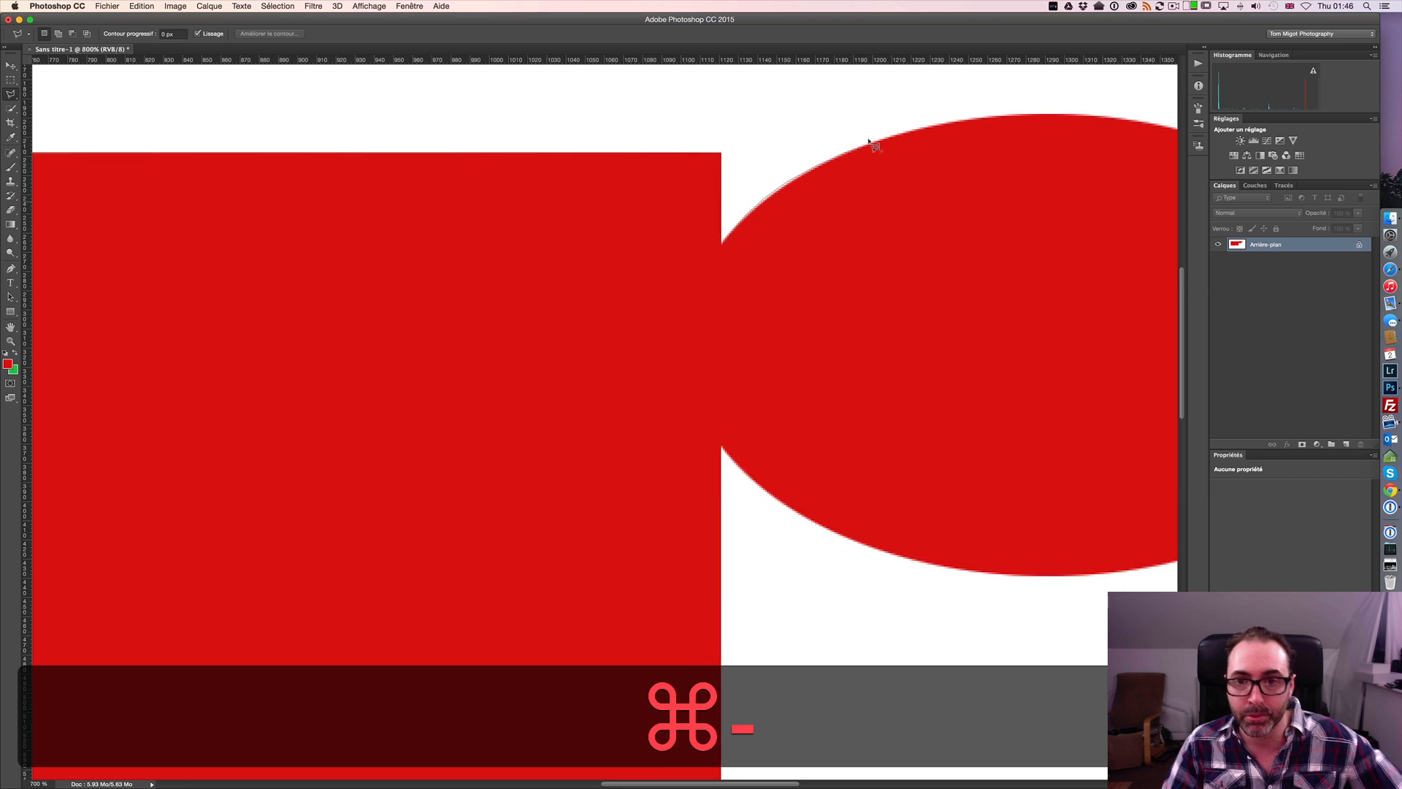
key("super+minus")
key("super+minus")
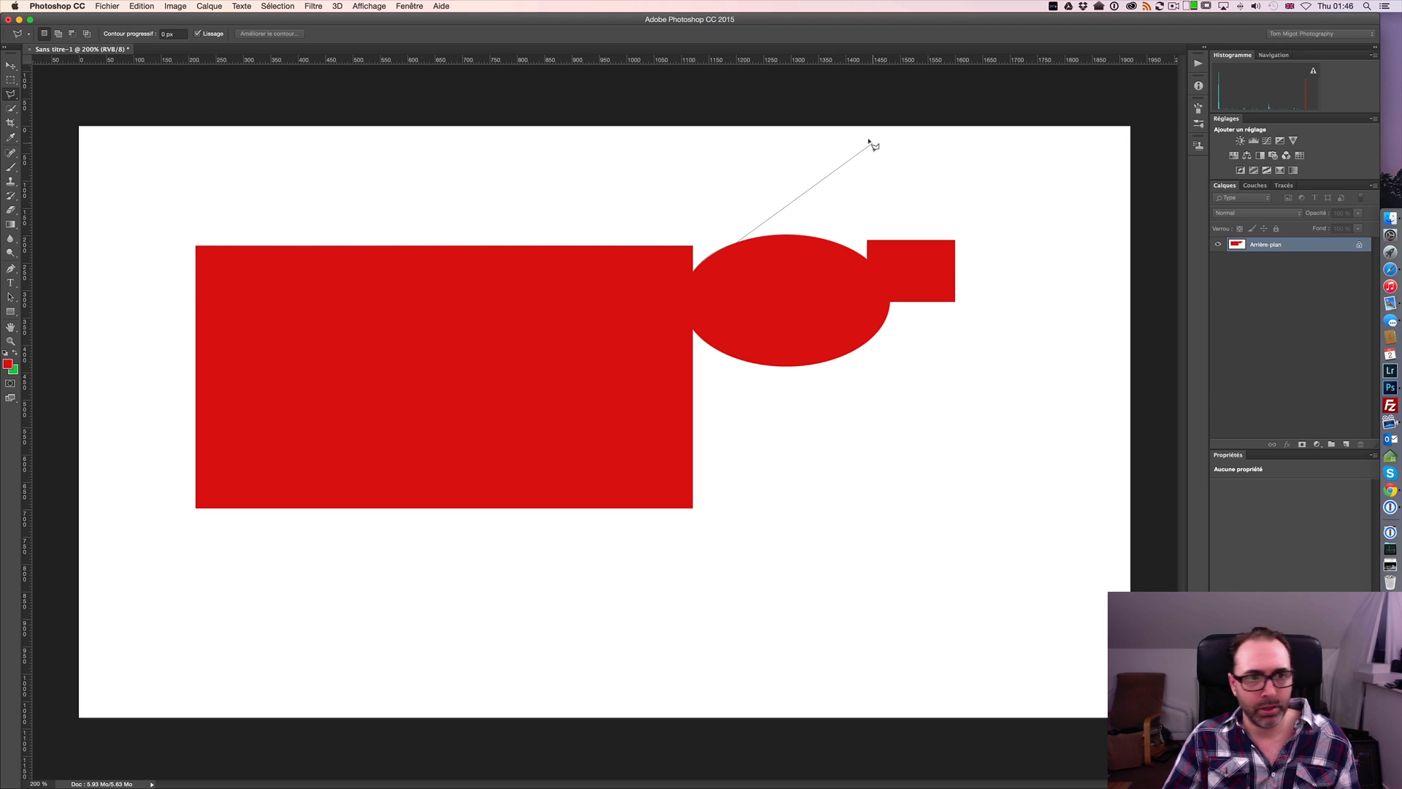
key("Escape")
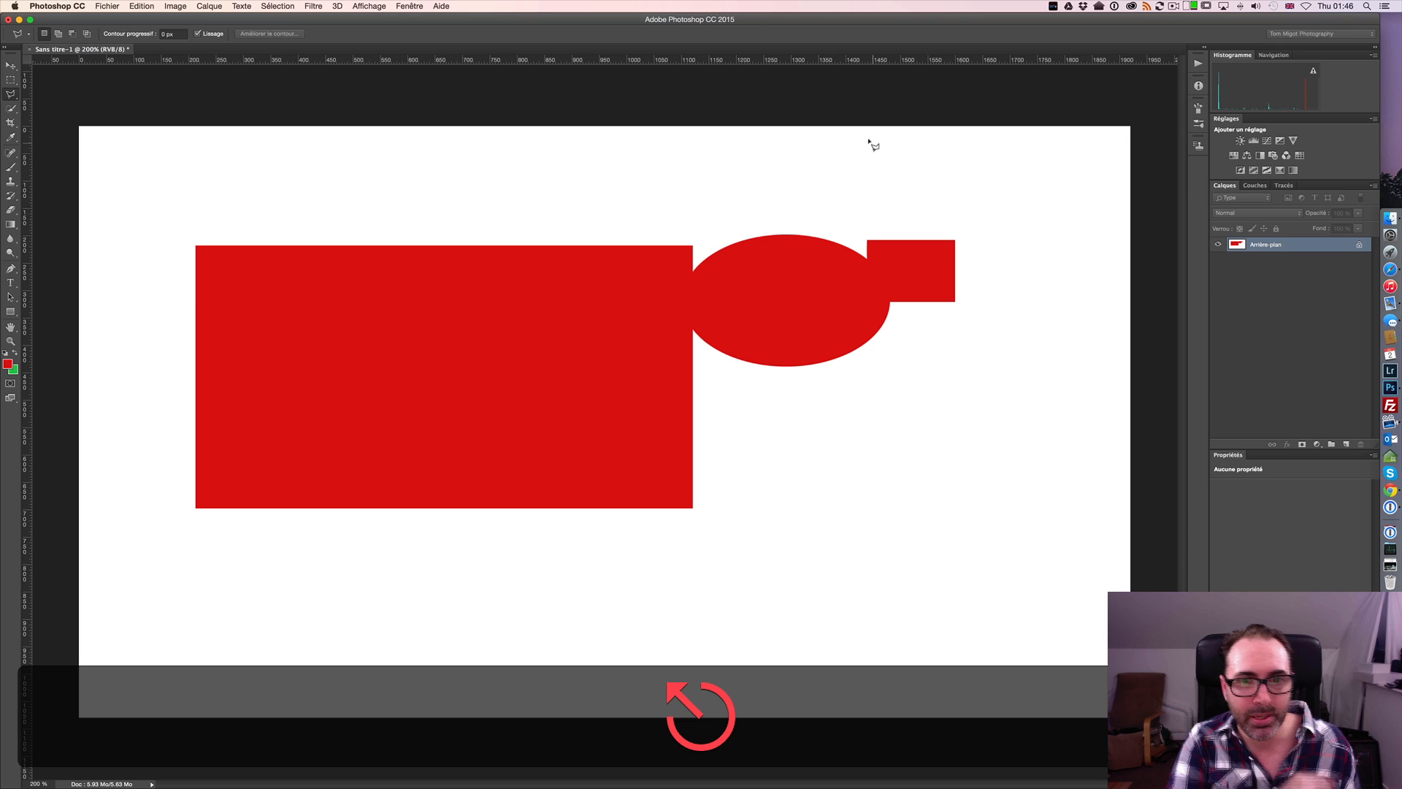
Draw an open zigzag polygonal outline in the white area above the large rectangle, and abandon it completely.
left_click(316, 177)
left_click(400, 192)
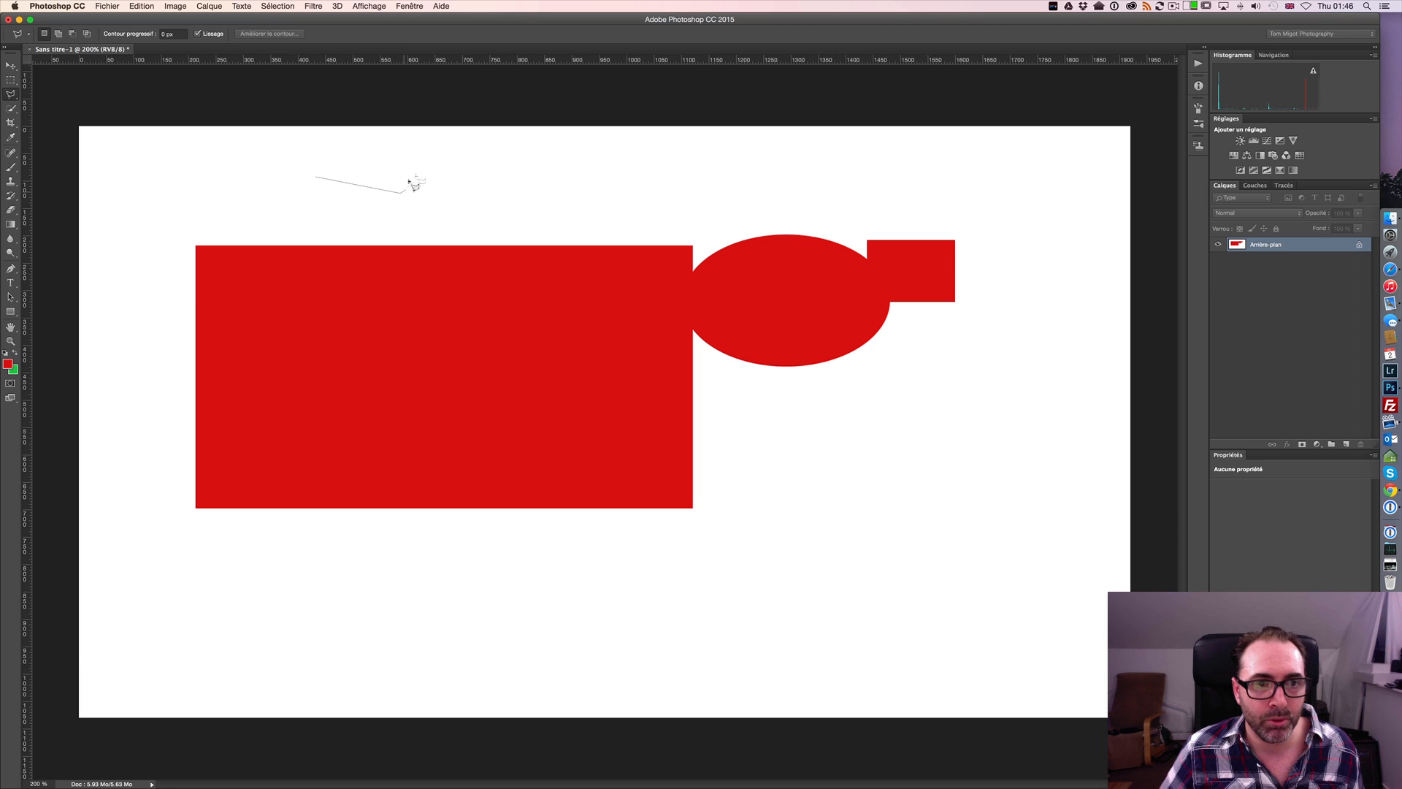
left_click(433, 169)
left_click(464, 204)
left_click(501, 174)
left_click(542, 213)
left_click(612, 179)
left_click(634, 208)
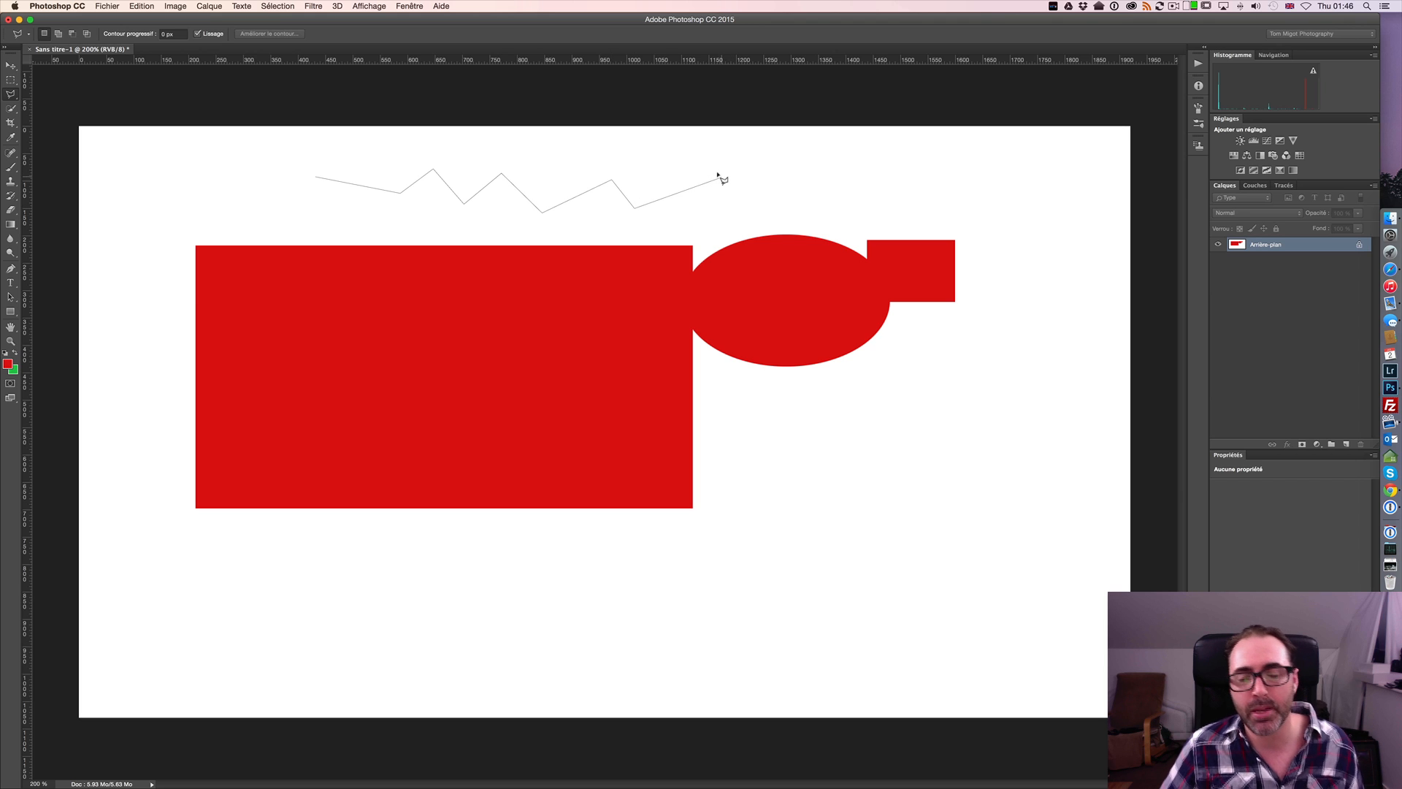
key("Escape")
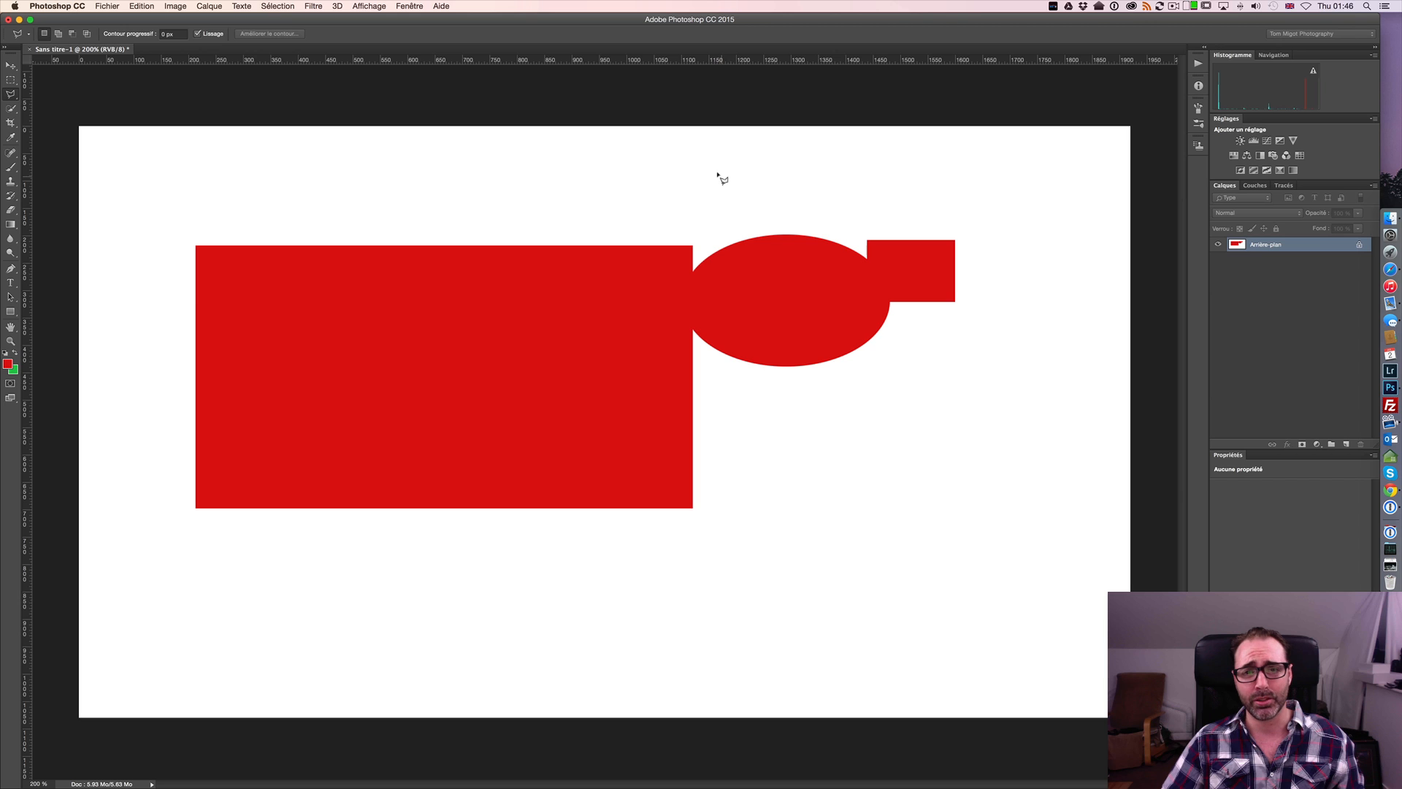
Draw an open zigzag polygonal outline above the large rectangle, and extend it down to a point below the ellipse.
left_click(239, 159)
left_click(280, 204)
left_click(386, 172)
left_click(441, 216)
left_click(503, 180)
left_click(526, 204)
left_click(587, 173)
left_click(632, 217)
left_click(691, 180)
left_click(761, 524)
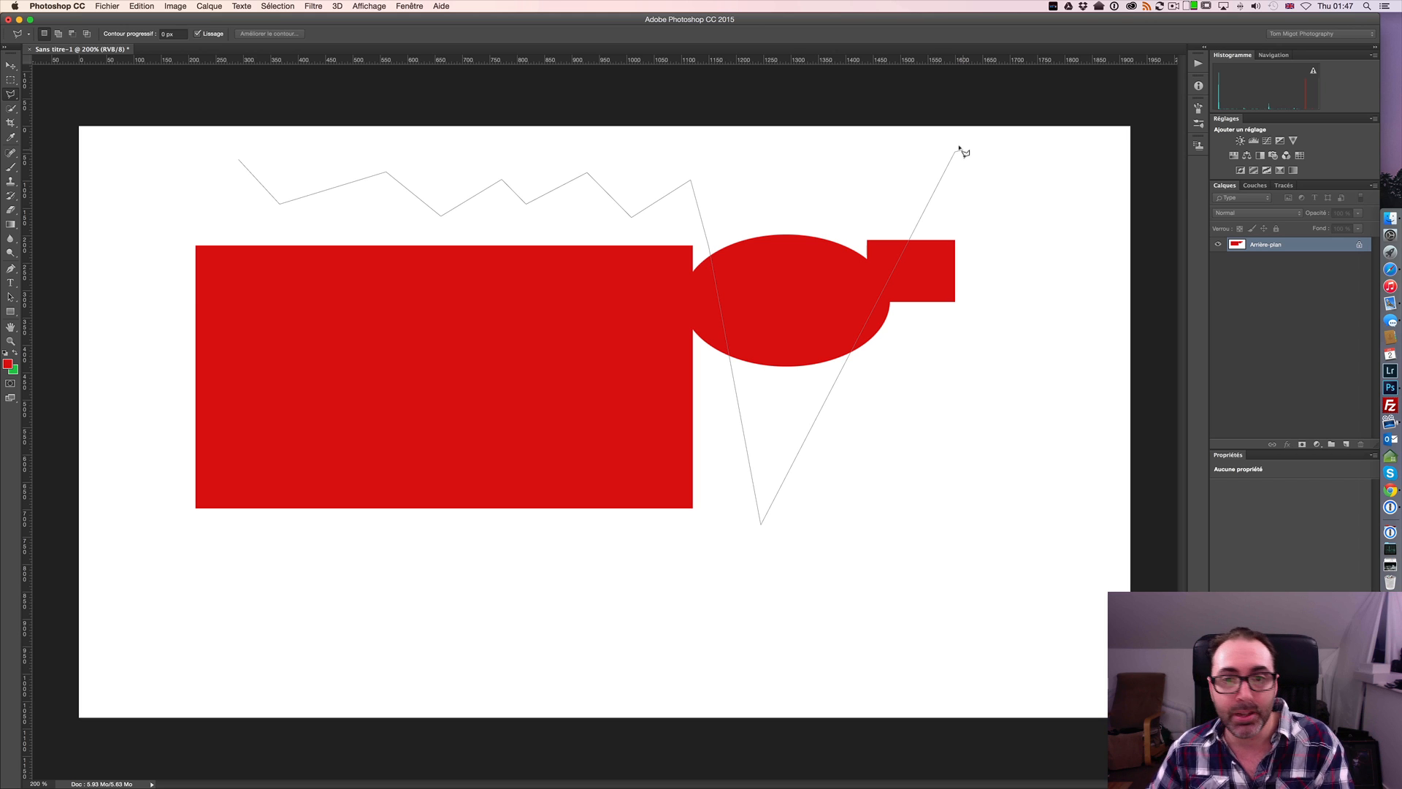
Remove the outline's last points back to the top of the ellipse, and continue it with straight segments around the small rectangle.
key("BackSpace")
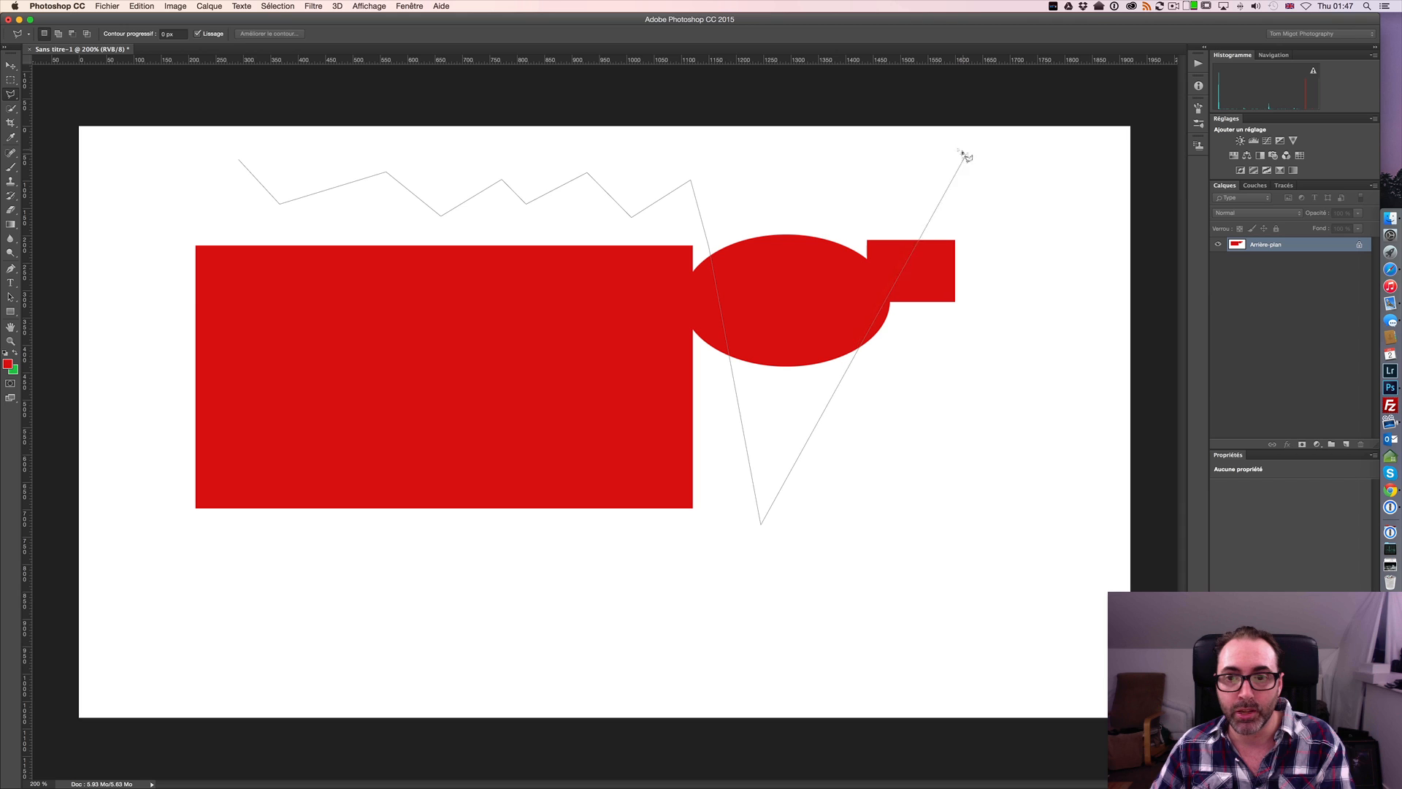
key("BackSpace")
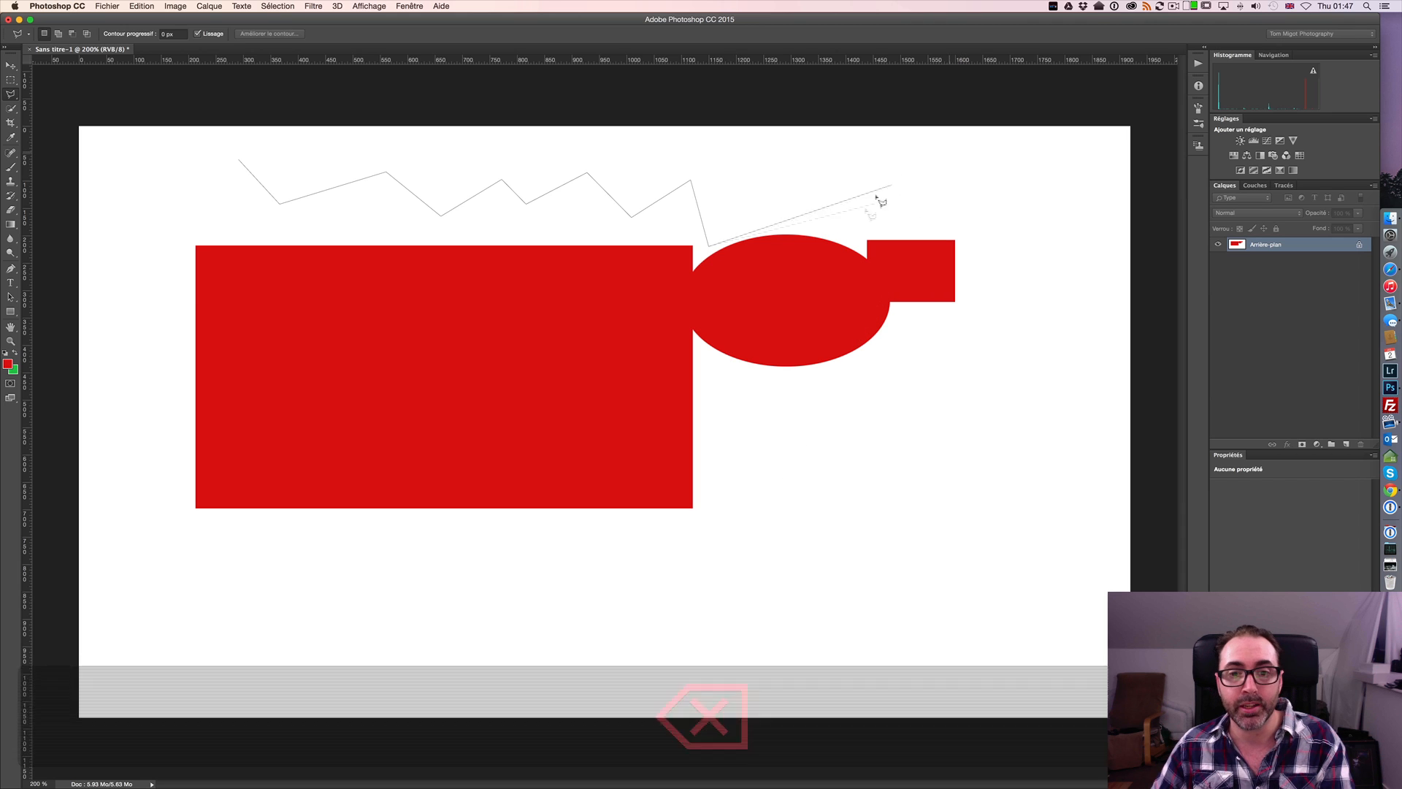
left_click(816, 479)
left_click(870, 358)
left_click(1001, 346)
left_click(994, 213)
left_click(1055, 189)
left_click(1060, 336)
Remove the polygonal outline's points one by one until no outline is left.
key("BackSpace")
key("BackSpace")
key("BackSpace")
key("BackSpace")
key("BackSpace")
key("BackSpace")
key("BackSpace")
key("BackSpace")
key("BackSpace")
key("BackSpace")
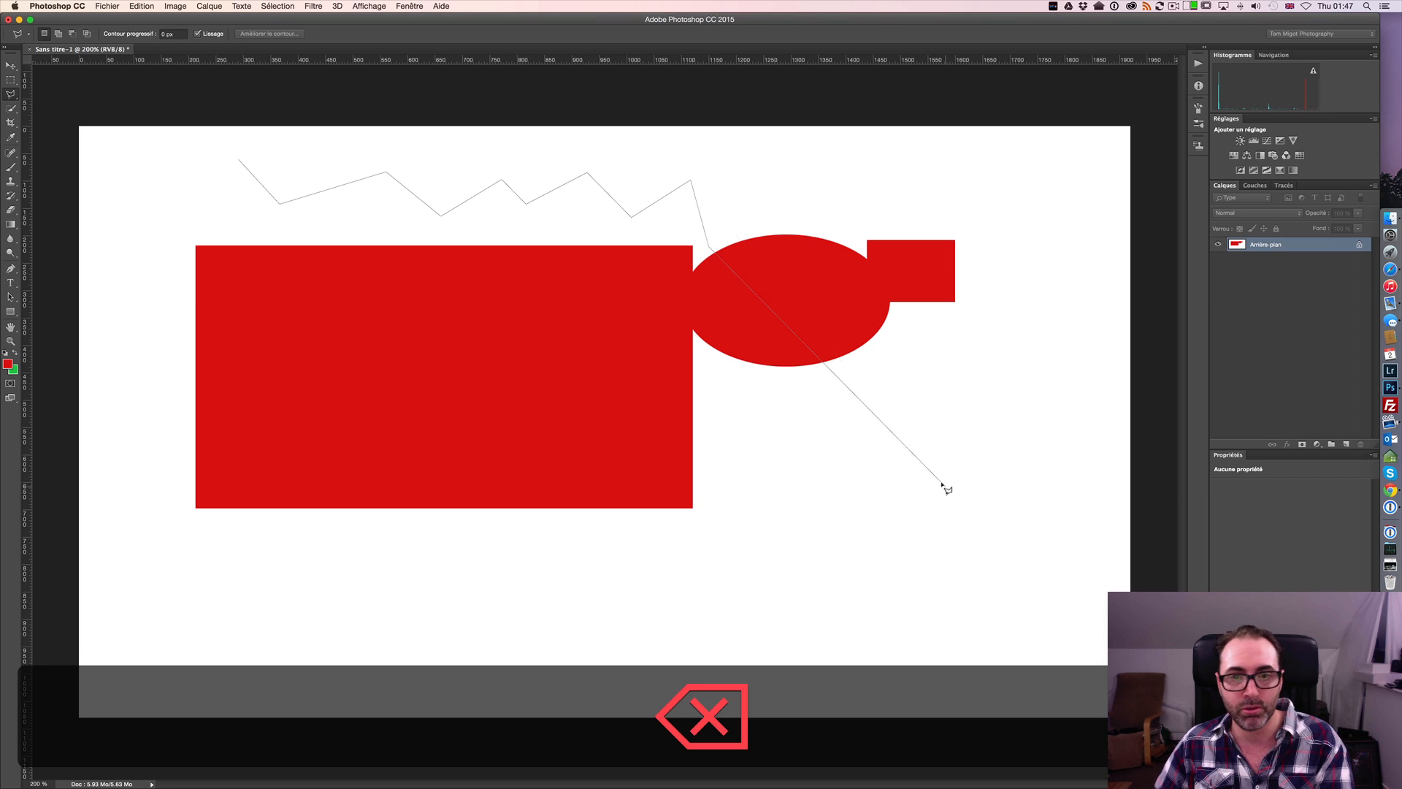
key("BackSpace")
key("BackSpace")
key("BackSpace")
key("BackSpace")
key("BackSpace")
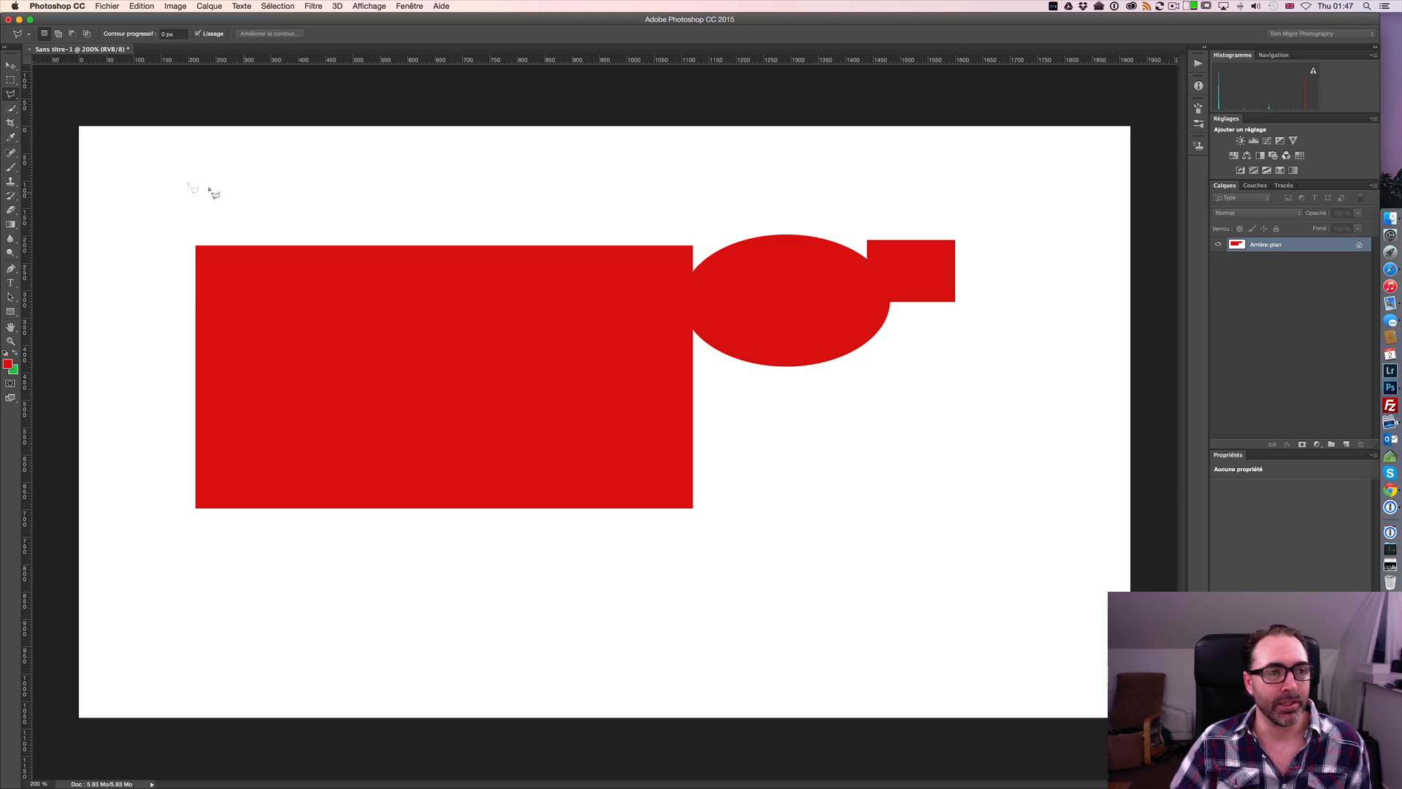
Activate the Magnetic Lasso and make its cursor show the detection width as a circle.
left_click(13, 98)
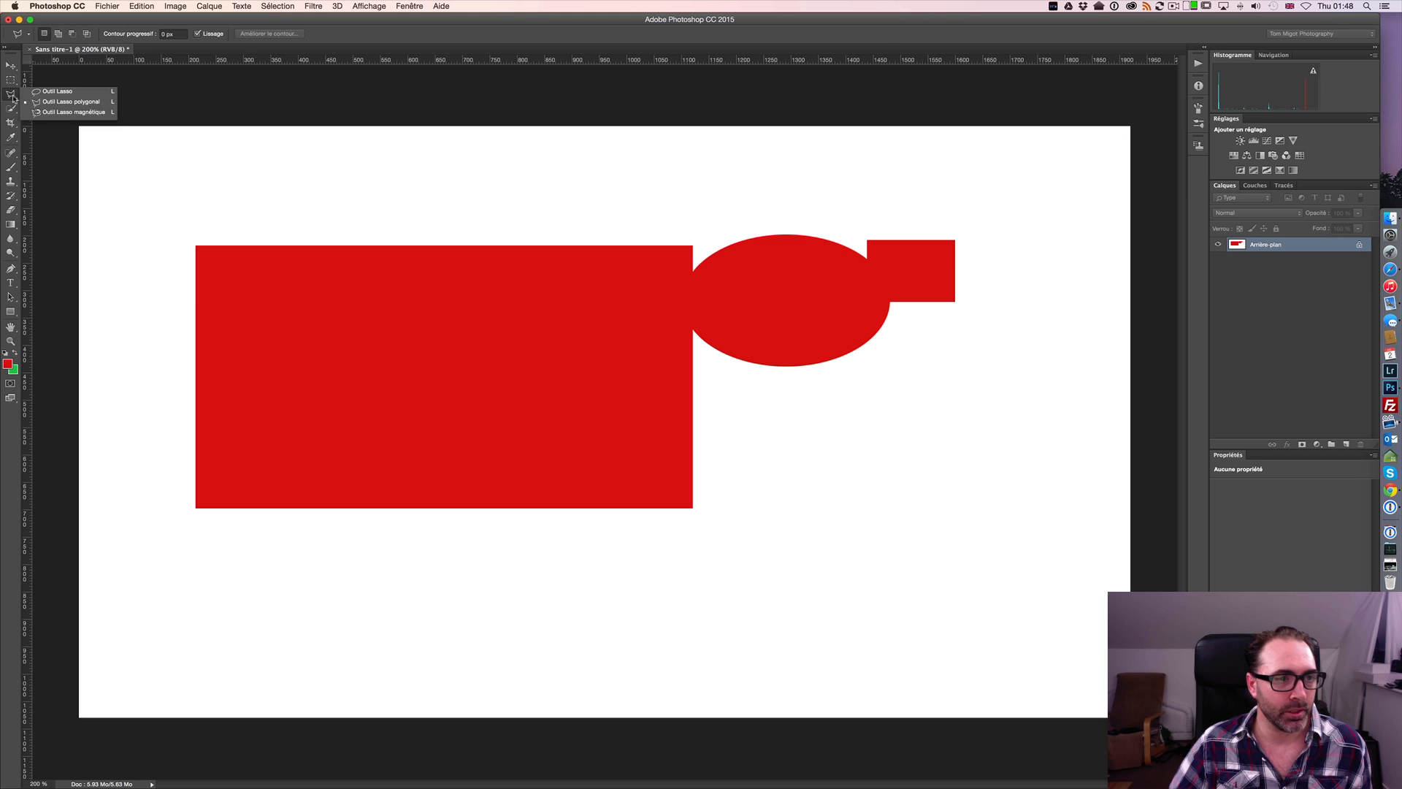
left_click(38, 113)
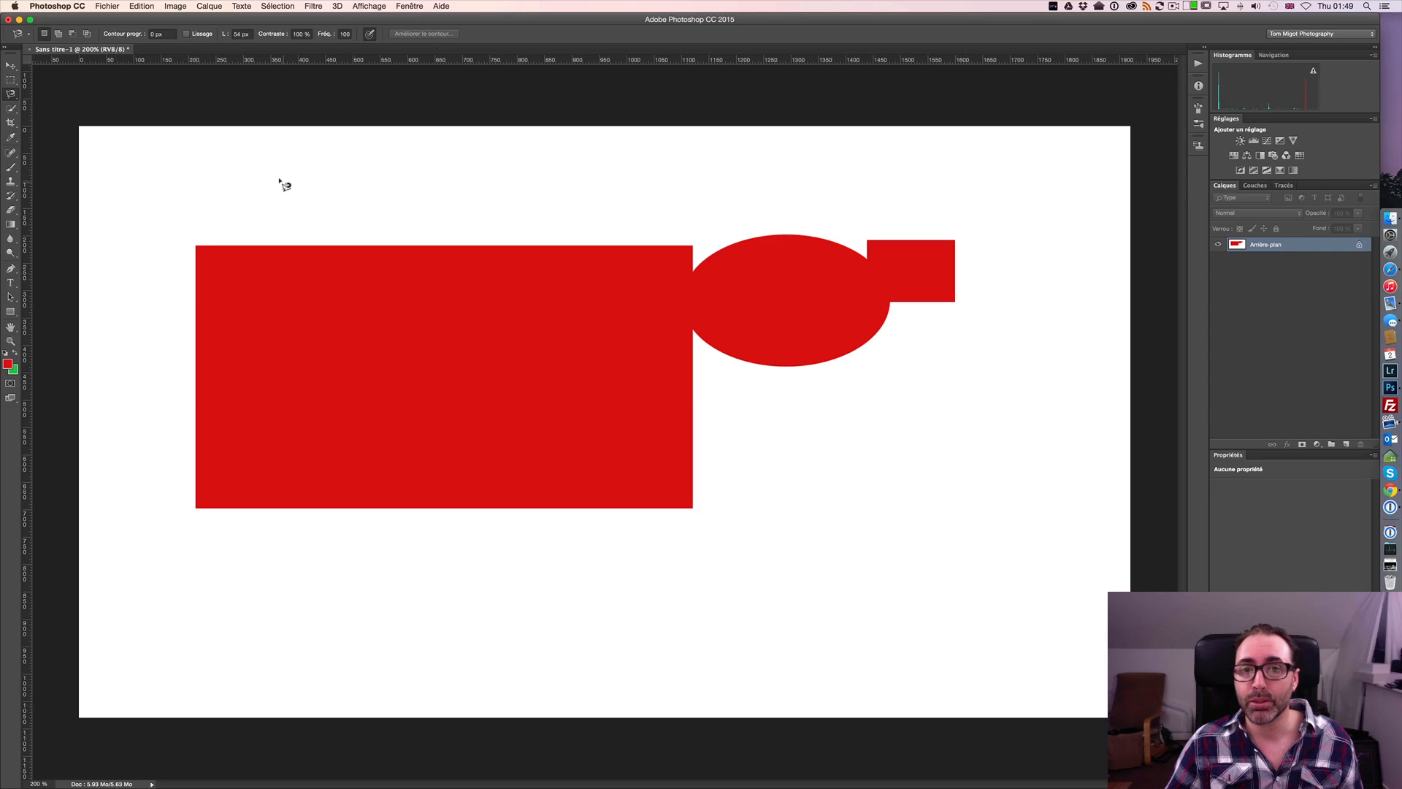
key("Caps_Lock")
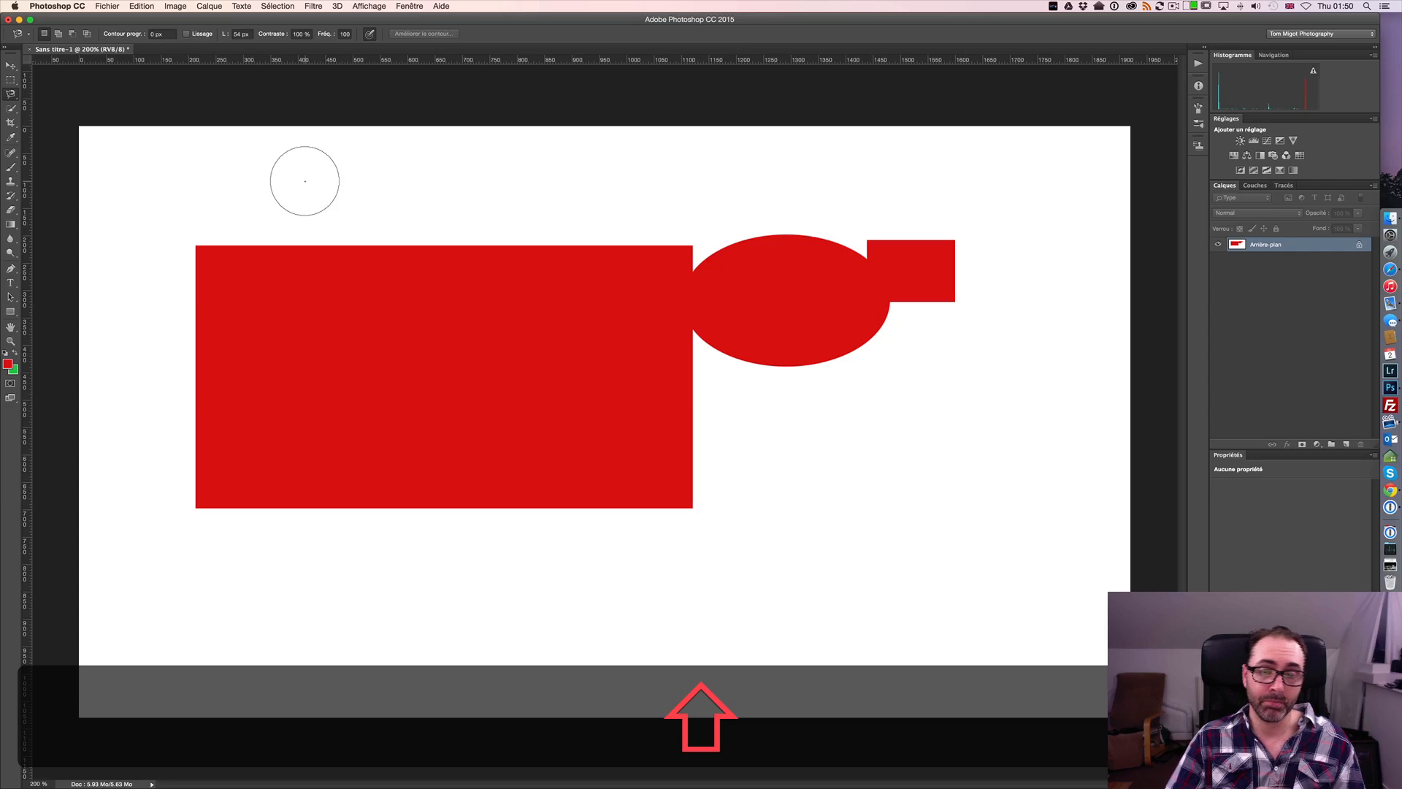
Reduce the Magnetic Lasso's detection width to 39 px.
key("bracketleft")
key("bracketleft")
key("bracketleft")
key("bracketleft")
key("bracketleft")
key("bracketleft")
key("bracketleft")
key("bracketleft")
key("bracketleft")
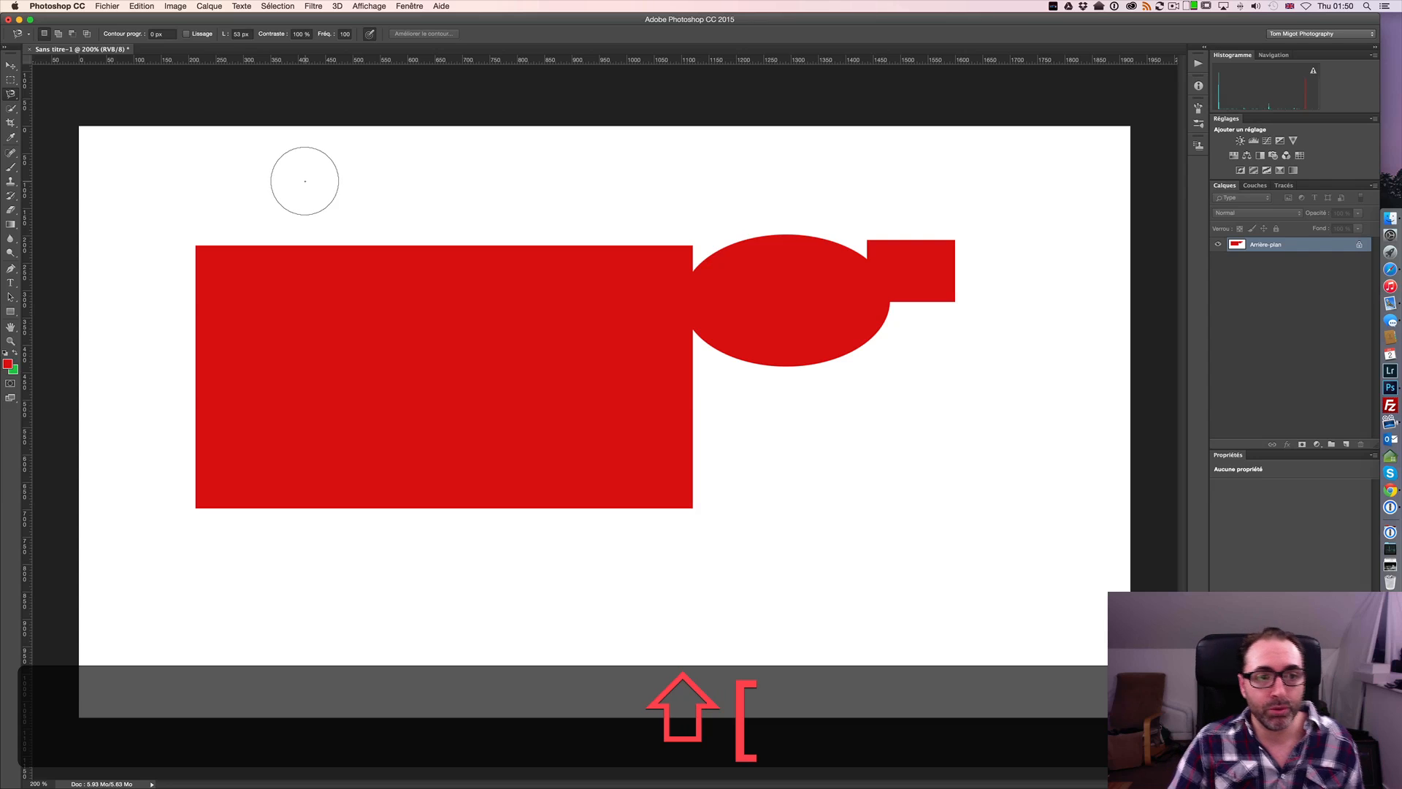
key("bracketleft")
key("bracketleft")
key("bracketleft")
key("bracketleft")
key("bracketleft")
key("bracketleft")
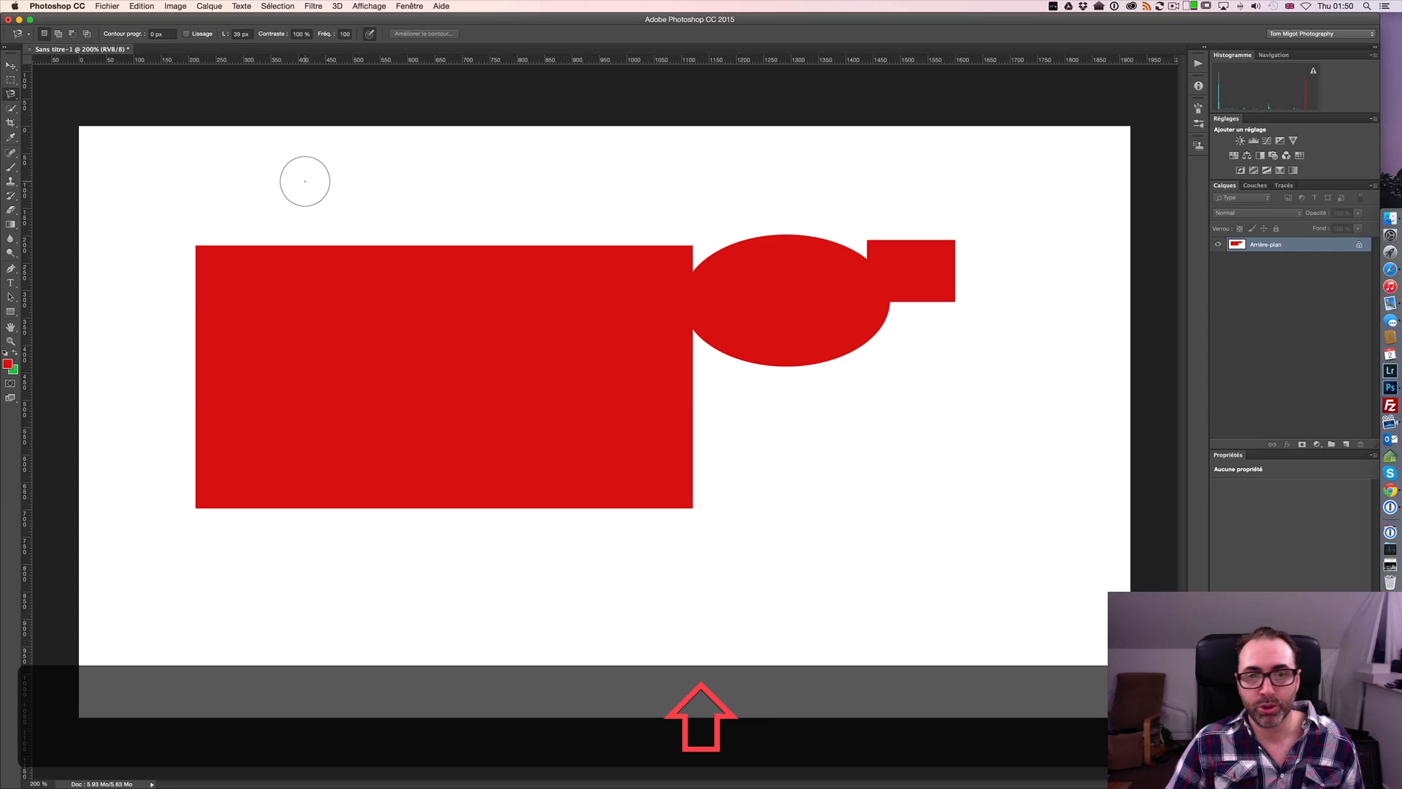
Increase the Magnetic Lasso's detection width to 49 px, and return to the normal cursor.
key("bracketright")
key("bracketright")
key("bracketright")
key("bracketright")
key("bracketright")
key("bracketright")
key("bracketright")
key("bracketright")
key("bracketright")
key("bracketright")
key("bracketleft")
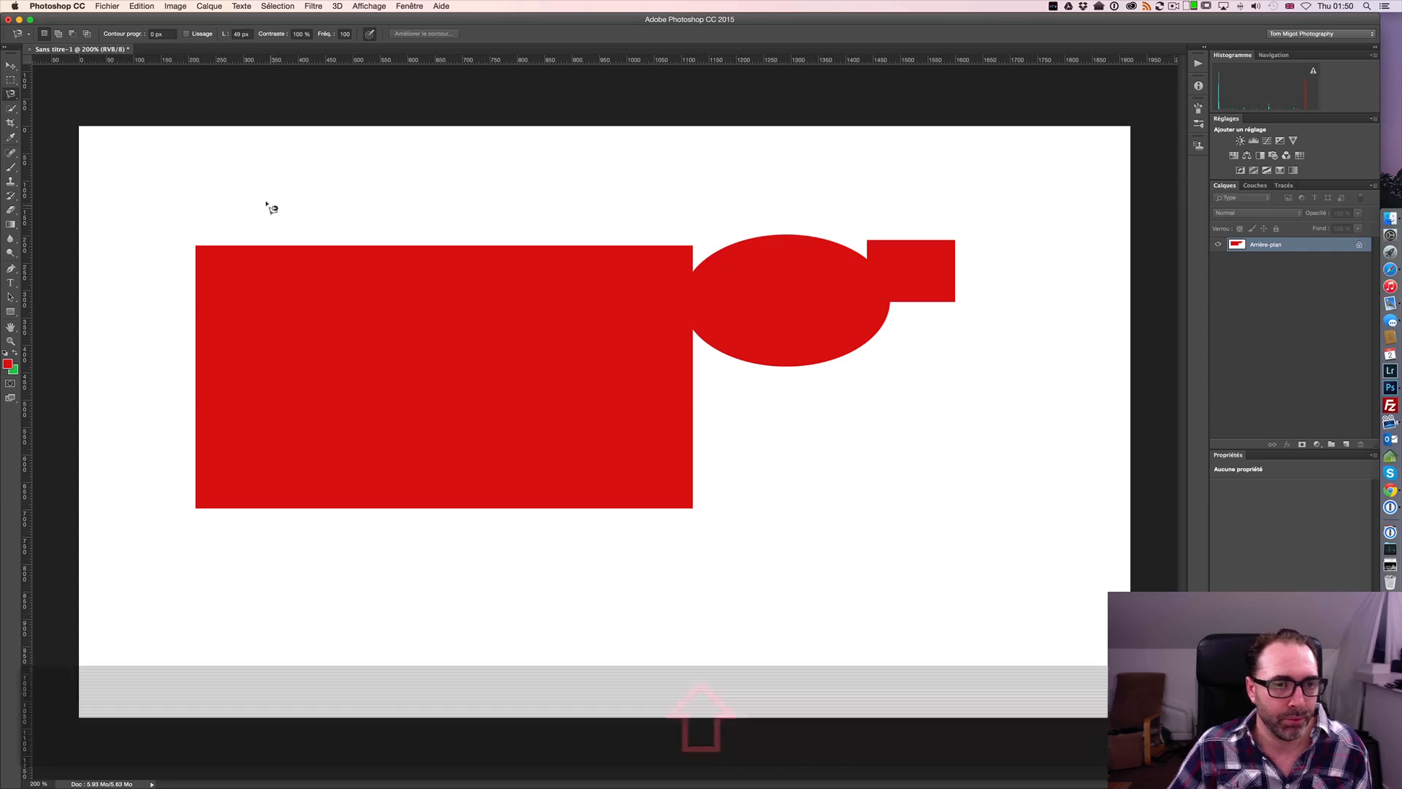
Select the joined red shapes by tracing their whole contour from the large rectangle's upper-left corner, and undo the selection.
left_click(195, 245)
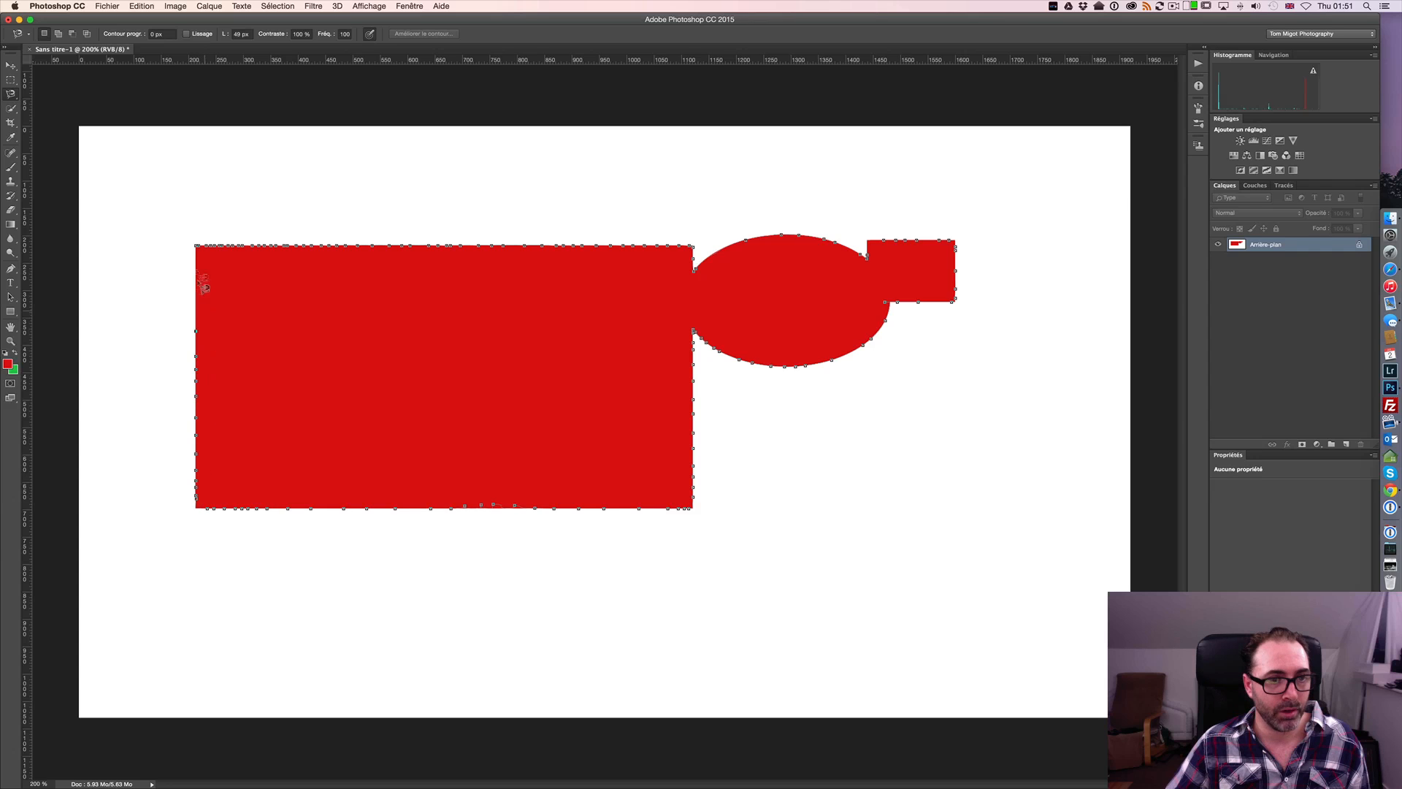
left_click(195, 245)
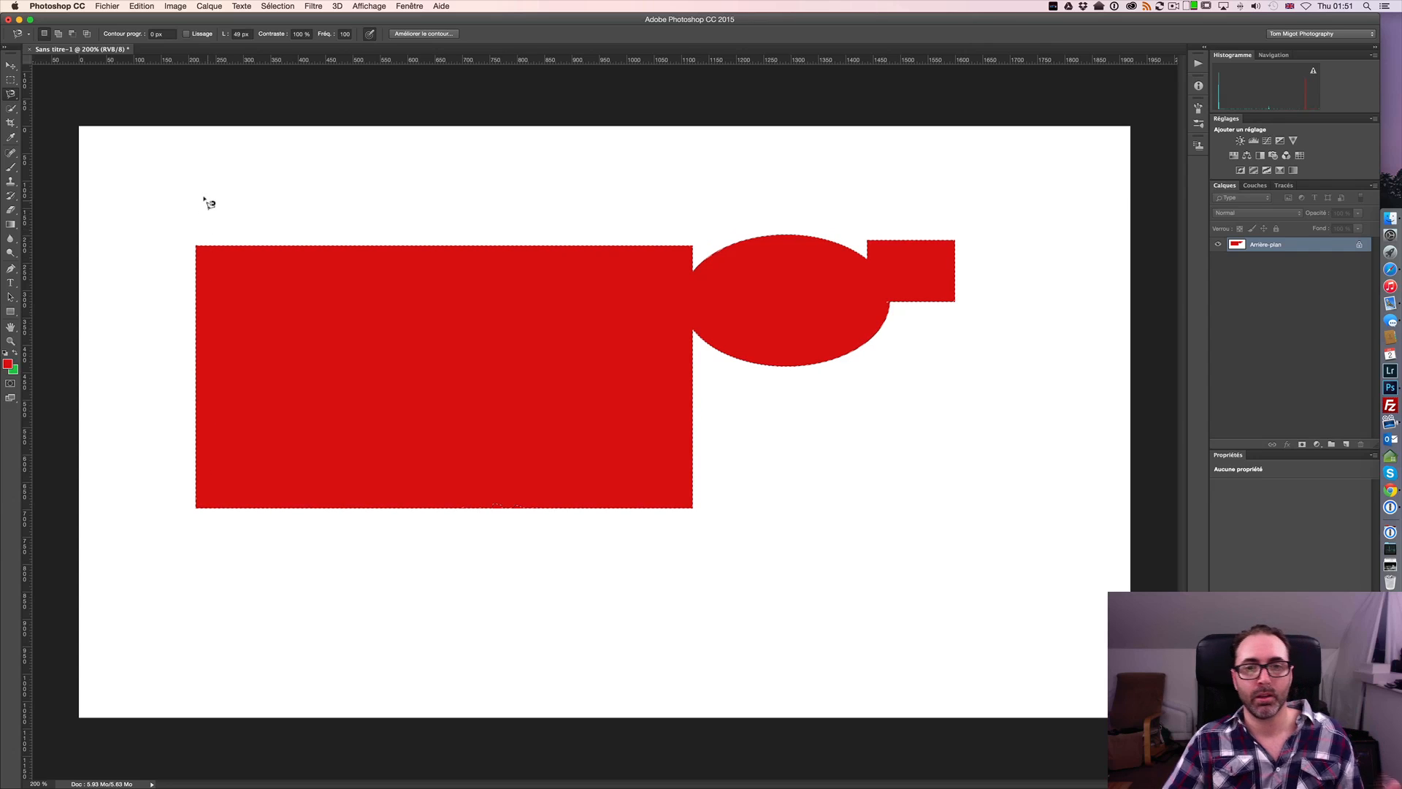
key("super+z")
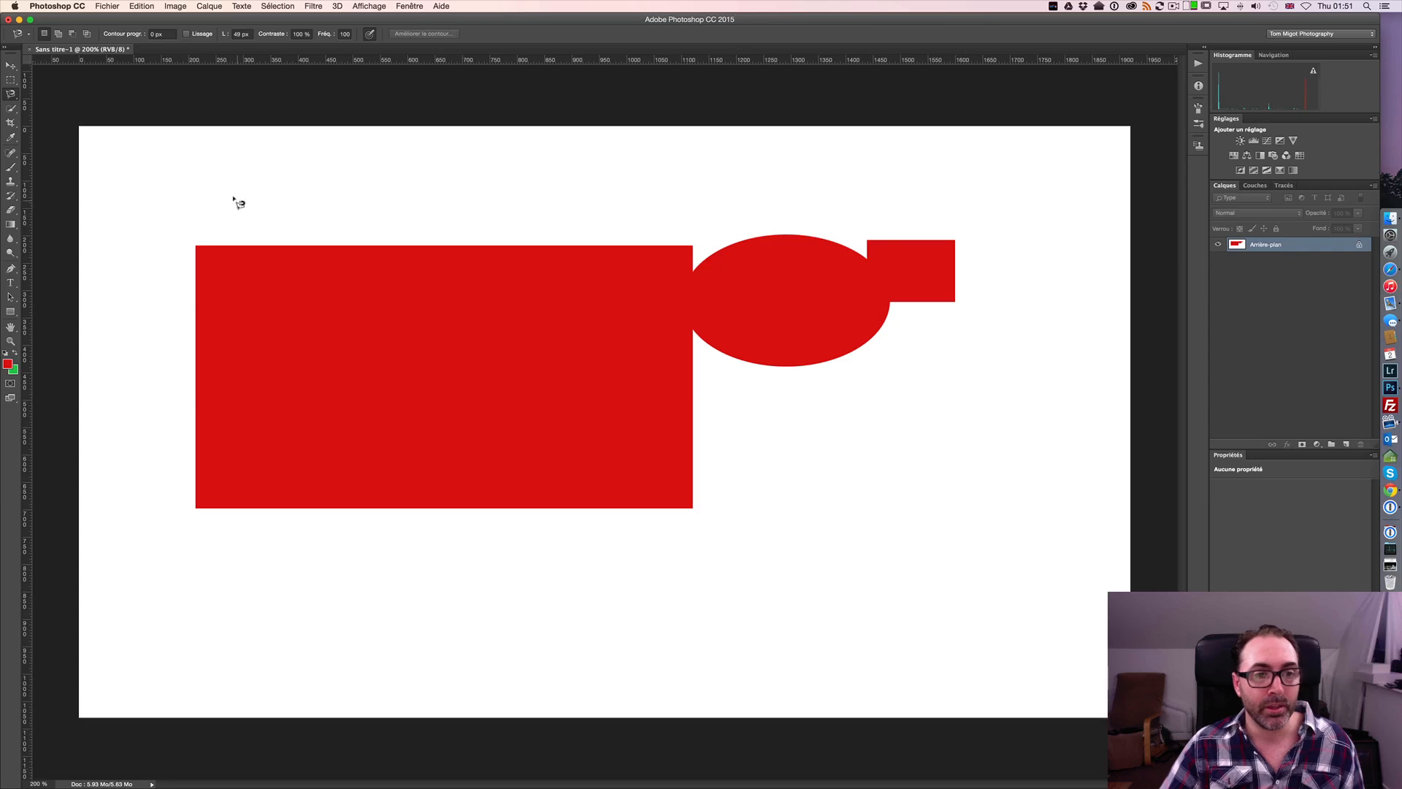
Trace a magnetic outline across the white area above all the shapes, and cancel it.
left_click(235, 195)
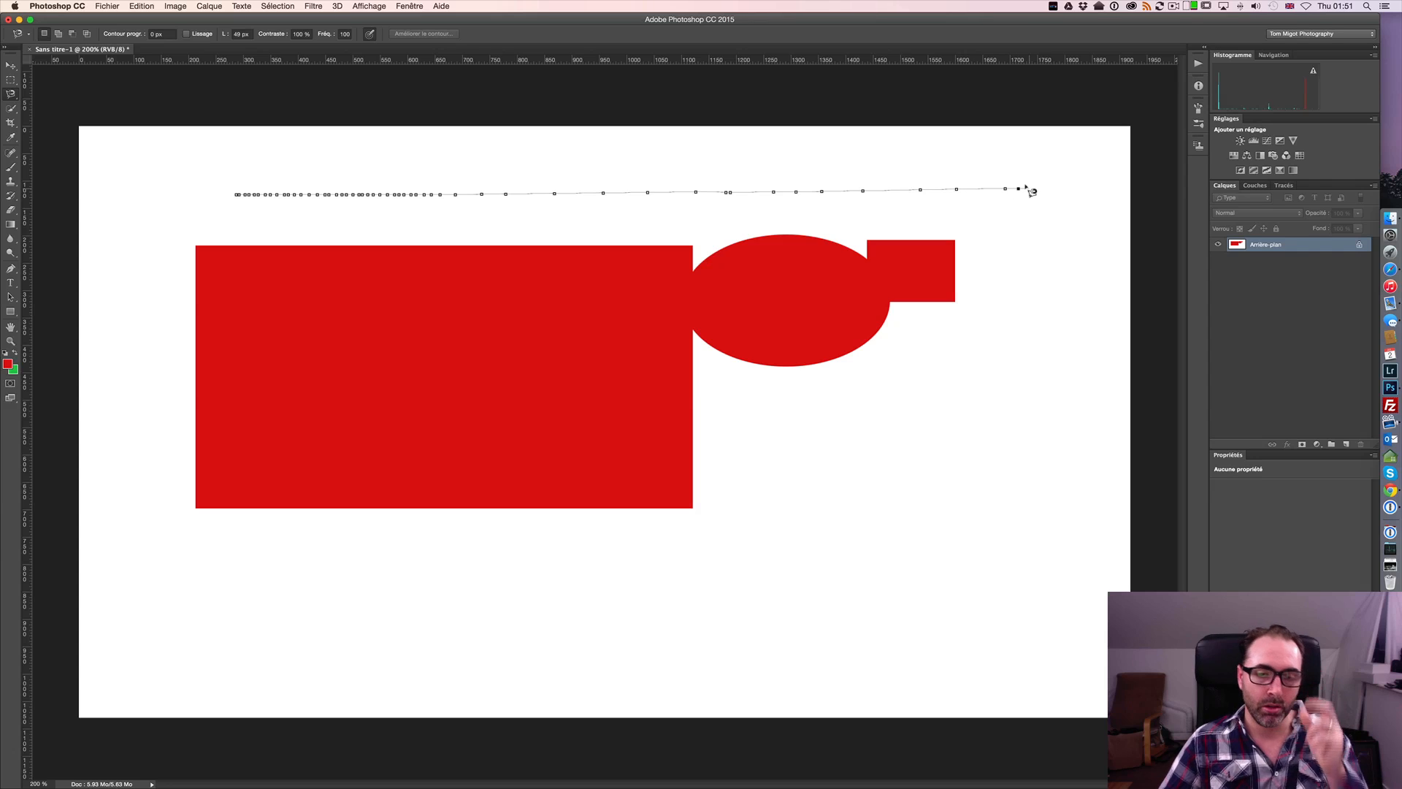
key("Escape")
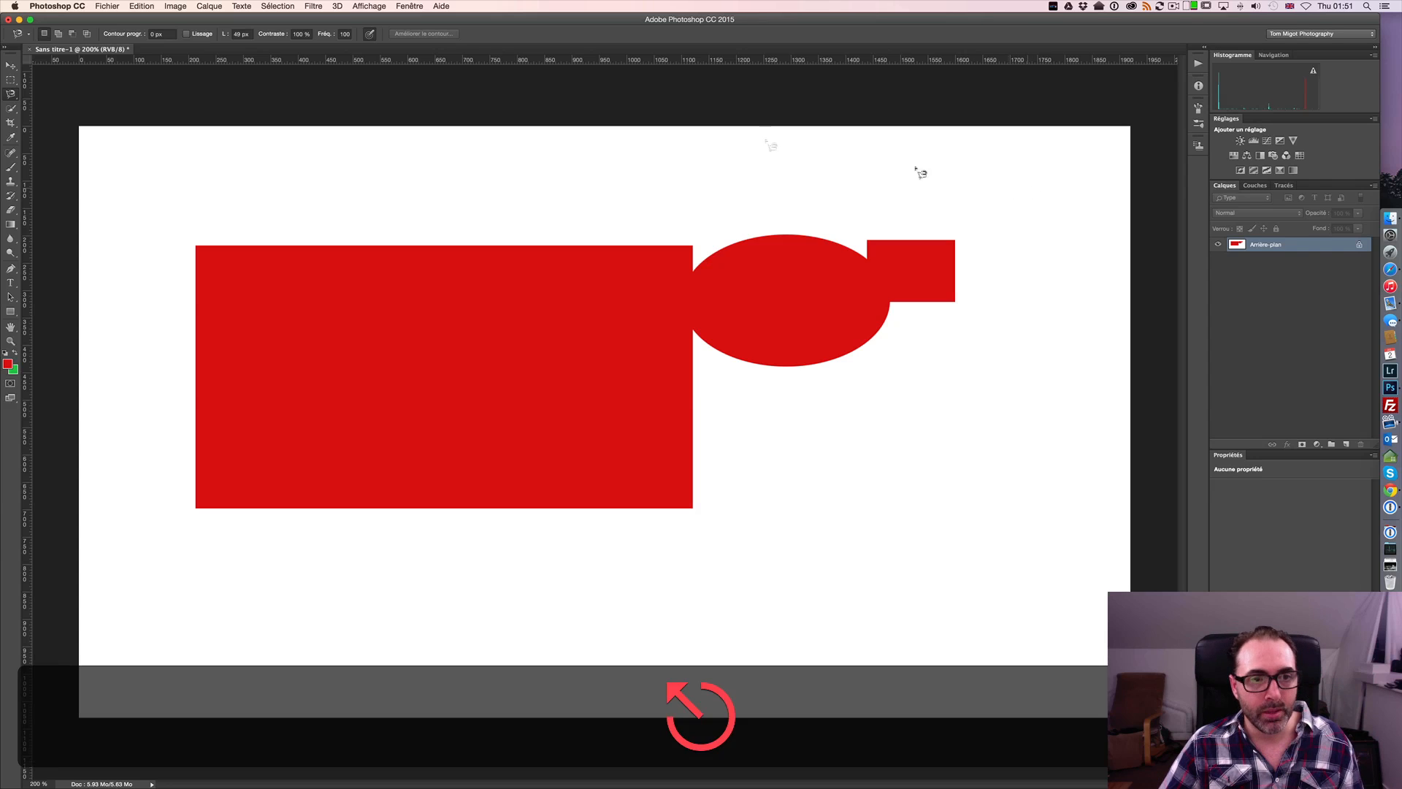
Set the Magnetic Lasso's frequency to 20, and start another outline in the white area above the large rectangle.
left_click(344, 33)
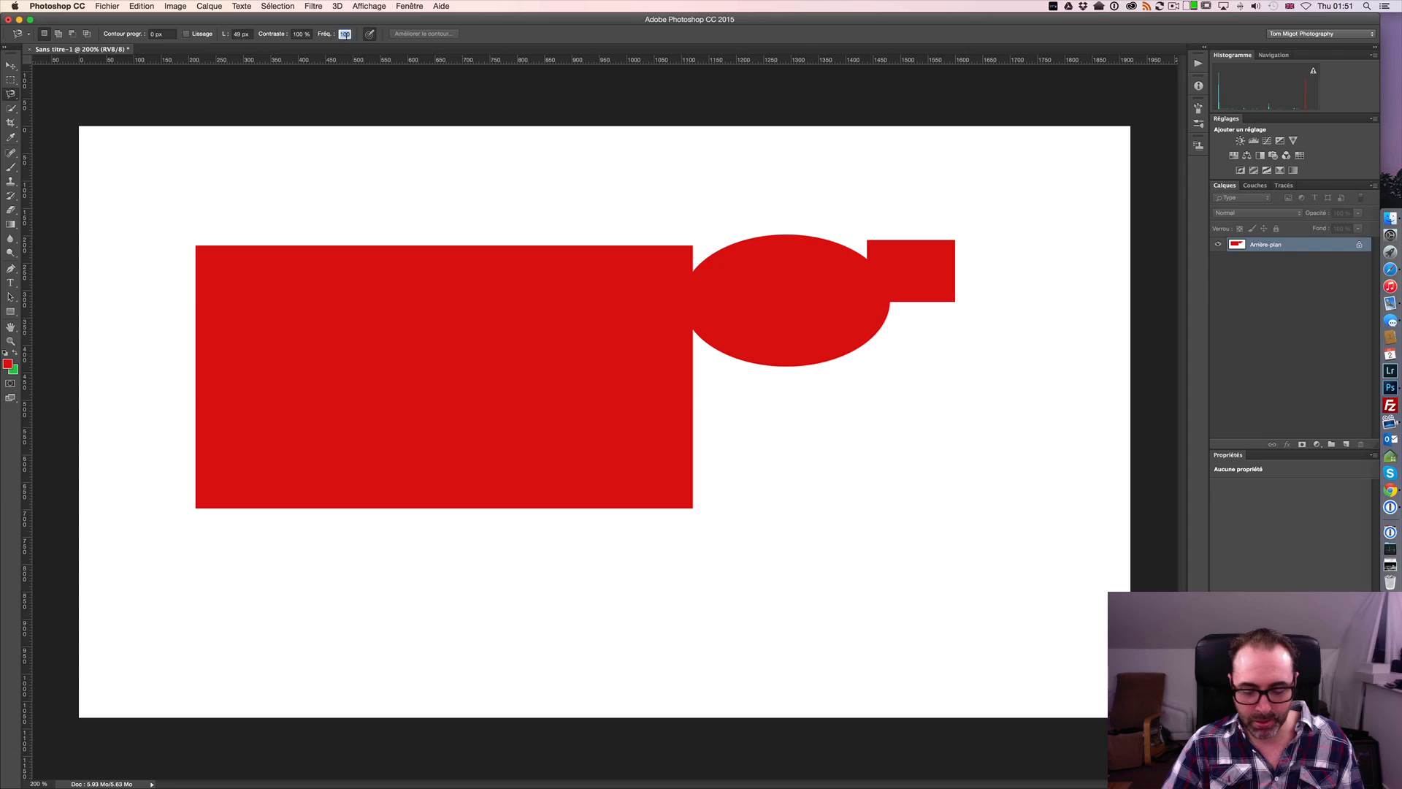
type("20")
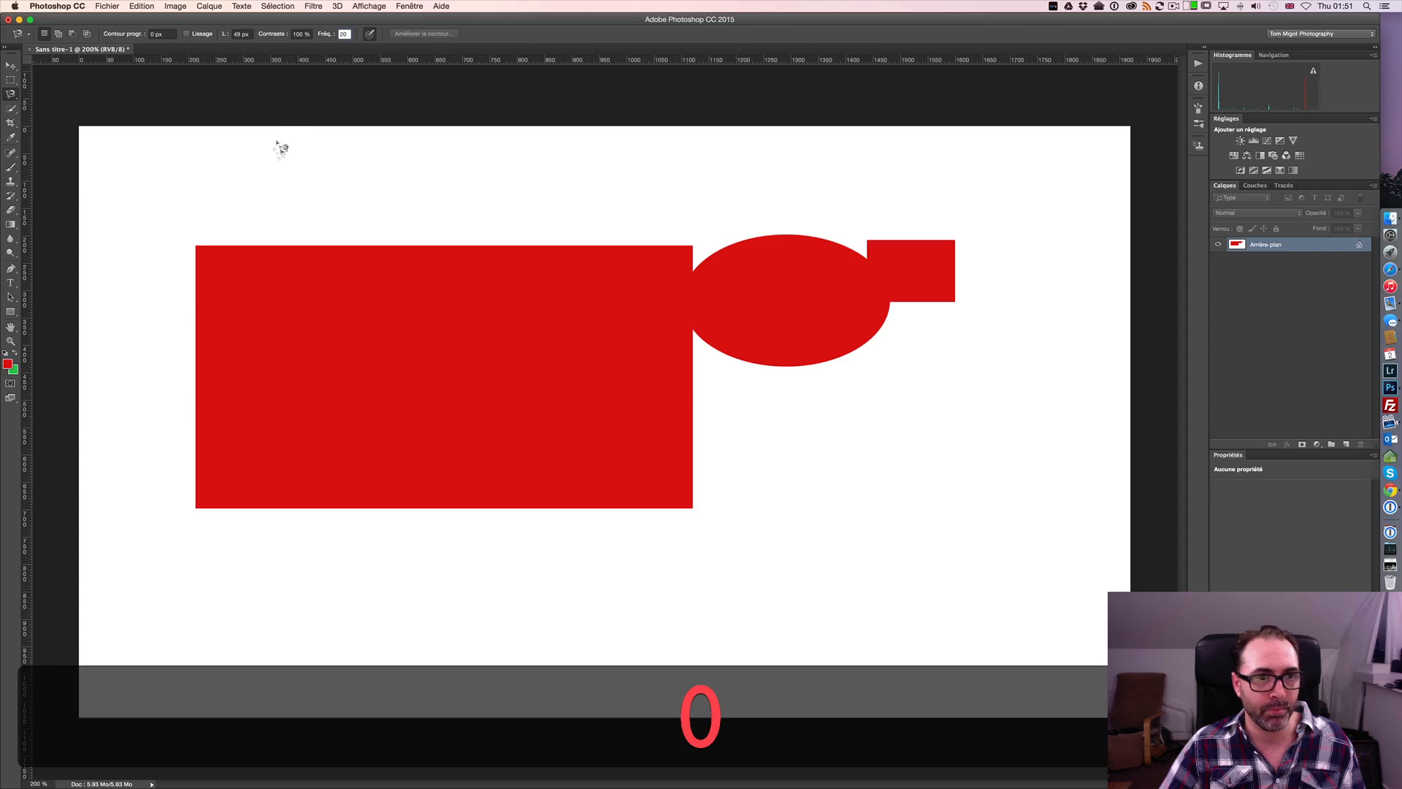
left_click(201, 177)
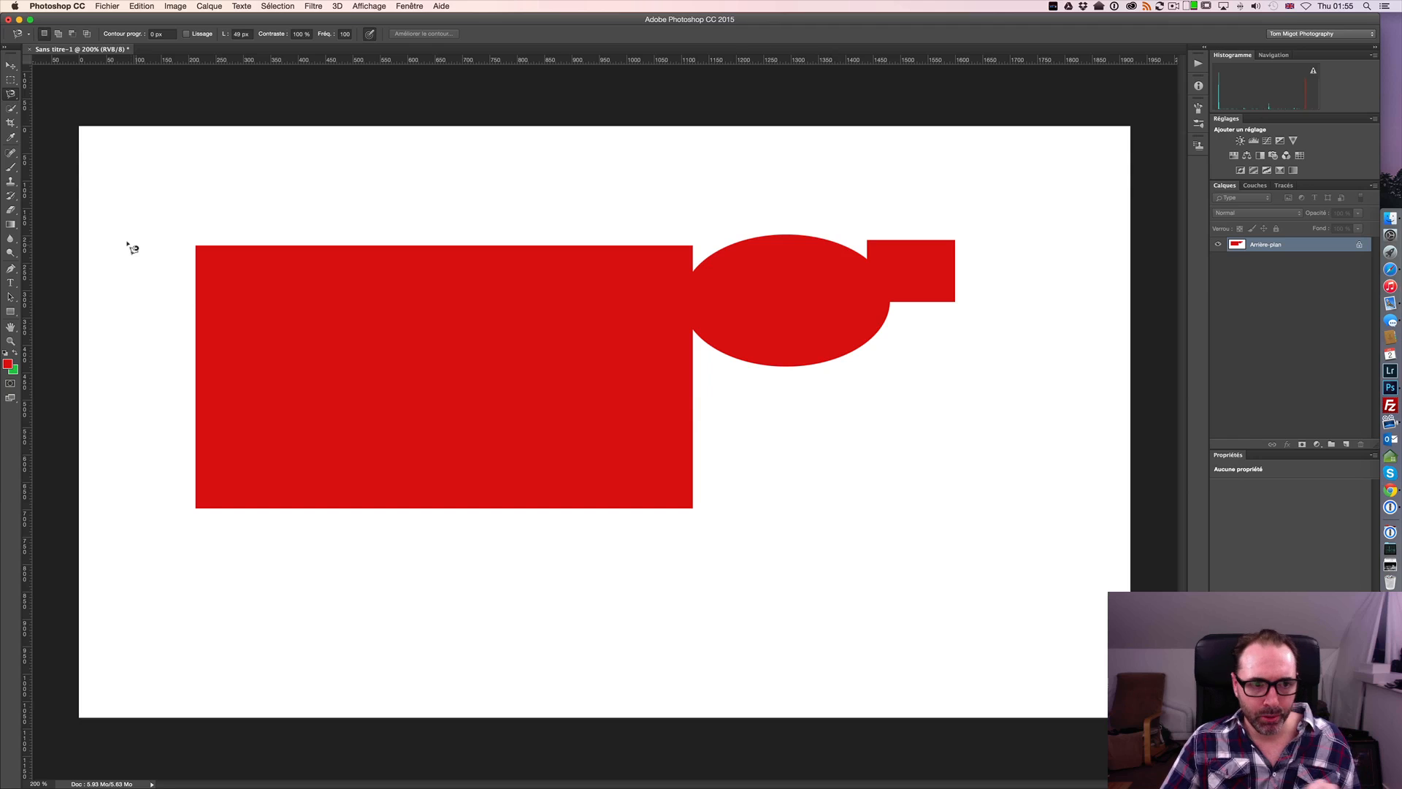
Trace the large rectangle's upper edge with a dip into the red area, and remove the magnetic points back to before the dip.
left_click(194, 244)
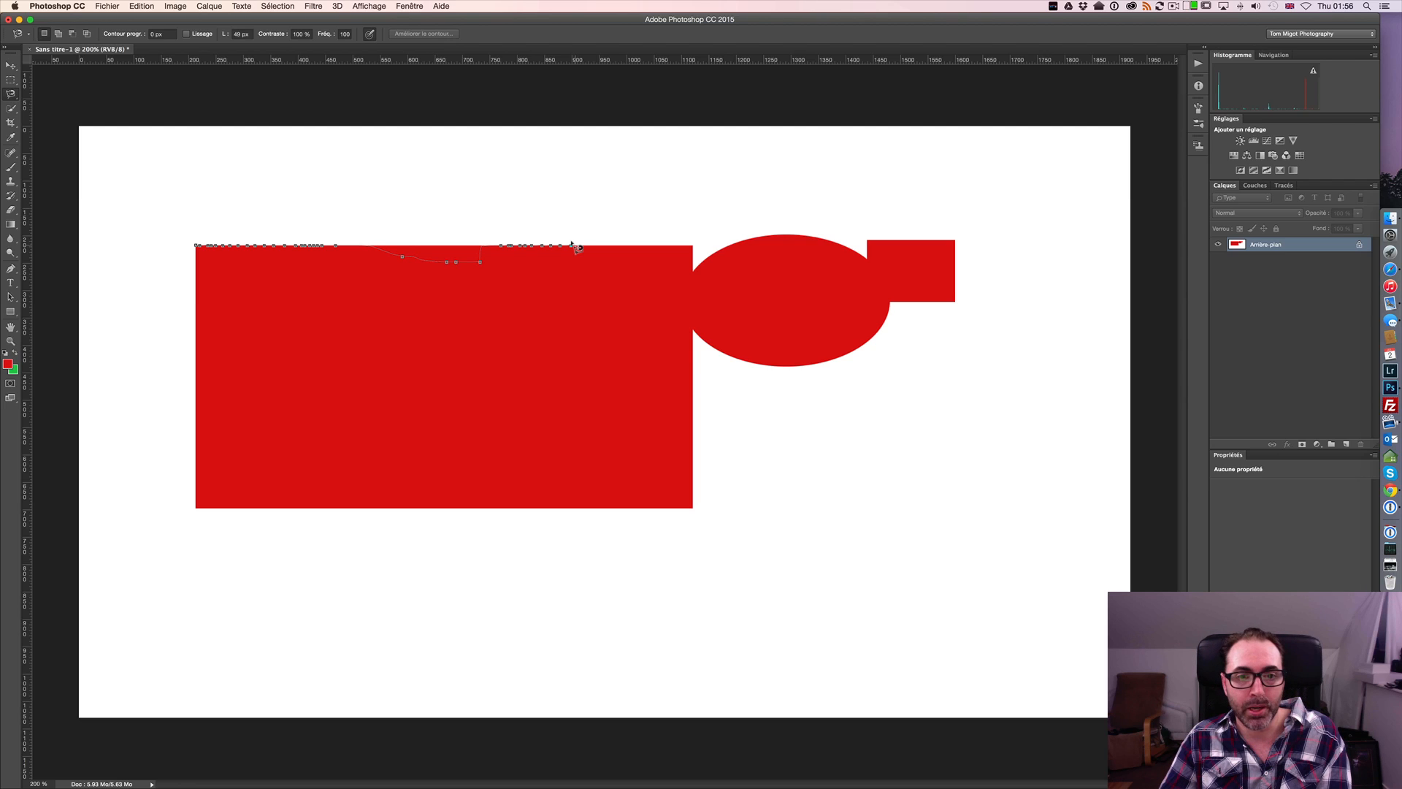
key("BackSpace")
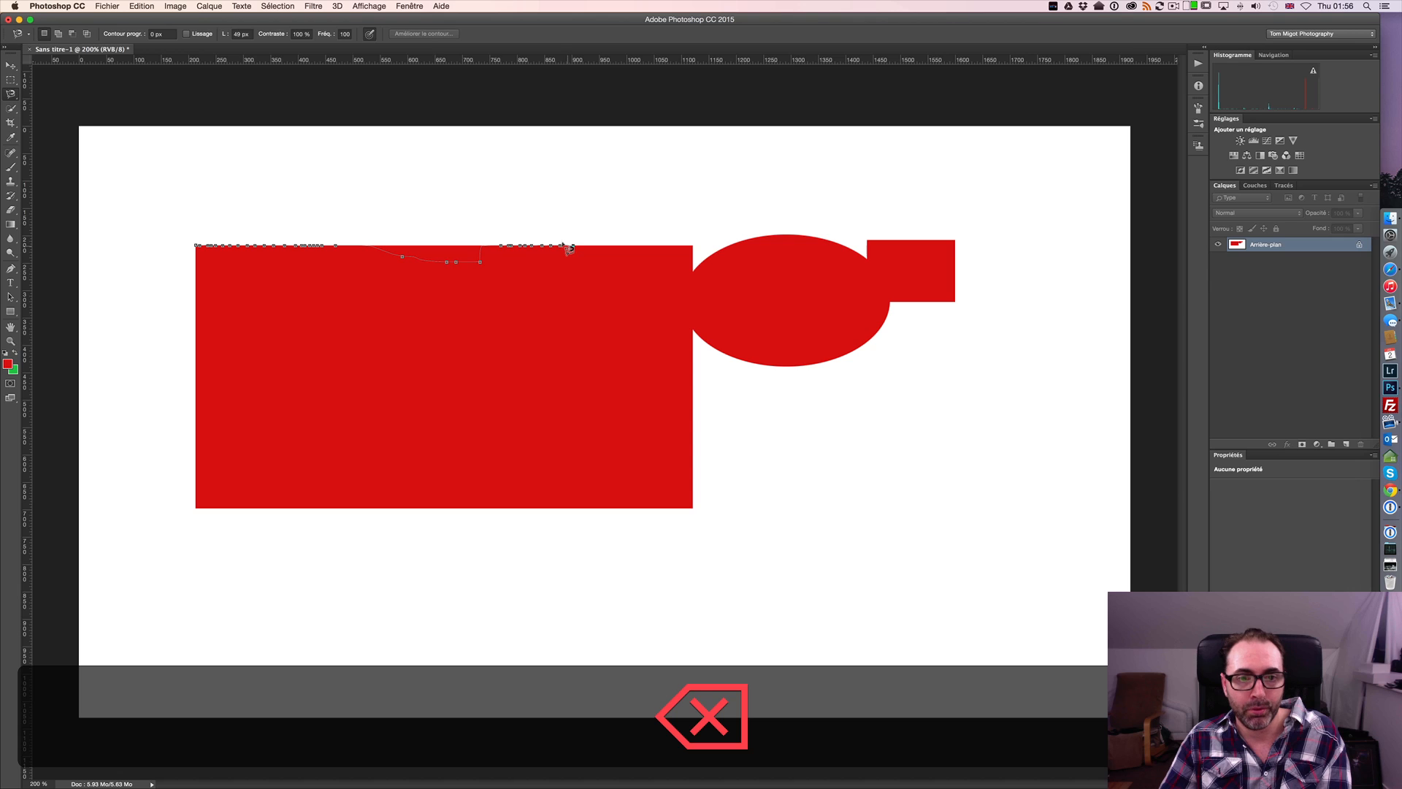
key("BackSpace")
key("BackSpace")
key("BackSpace")
key("BackSpace")
key("BackSpace")
key("BackSpace")
key("BackSpace")
key("BackSpace")
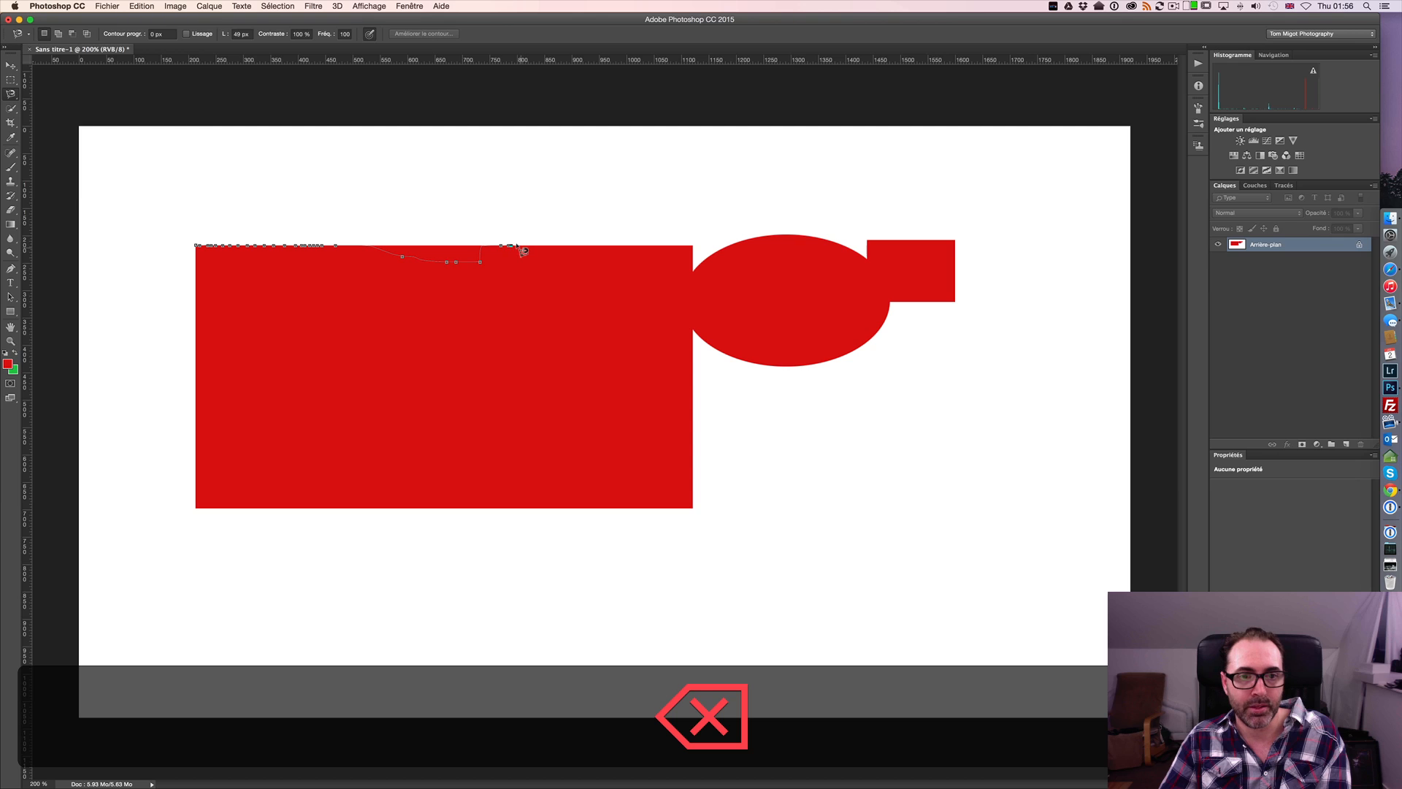
key("BackSpace")
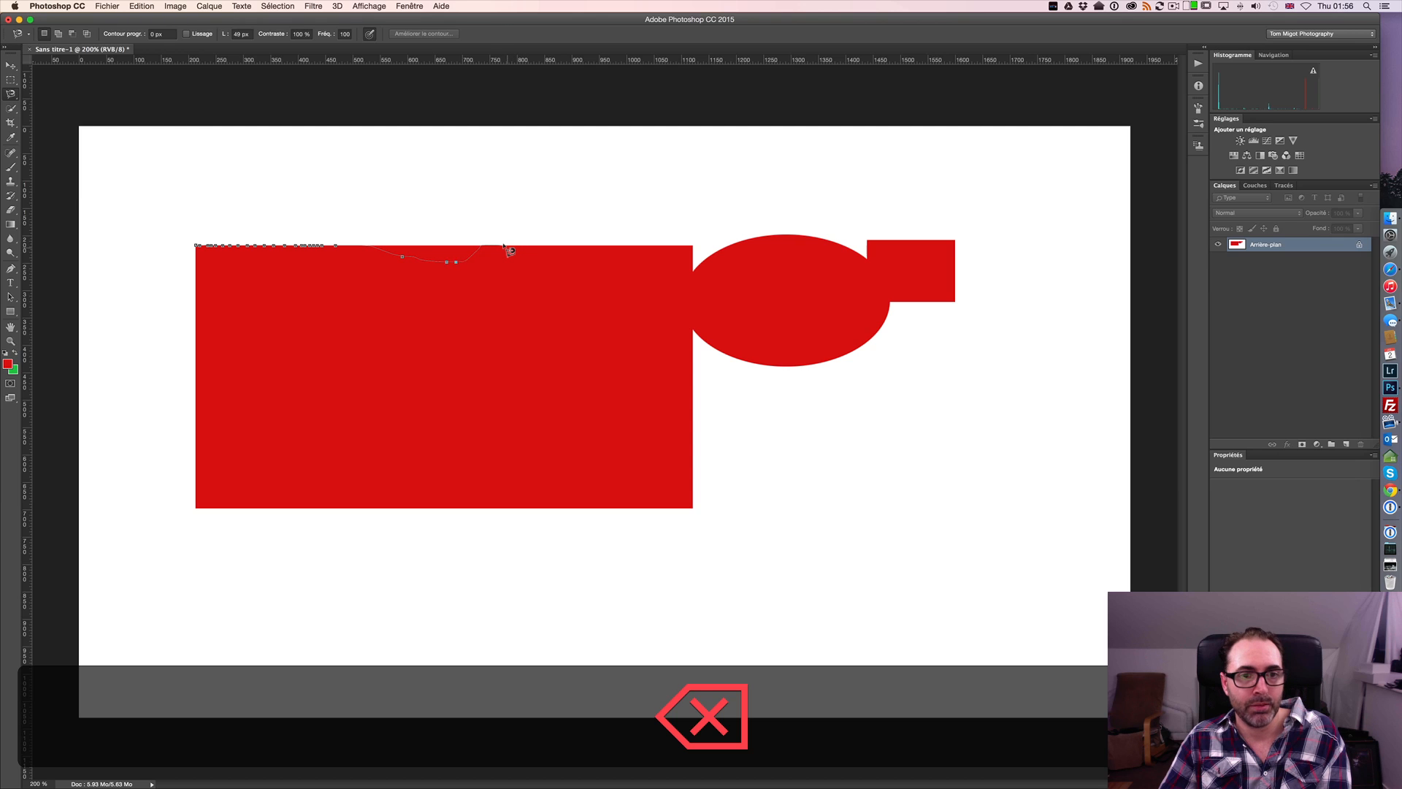
key("BackSpace")
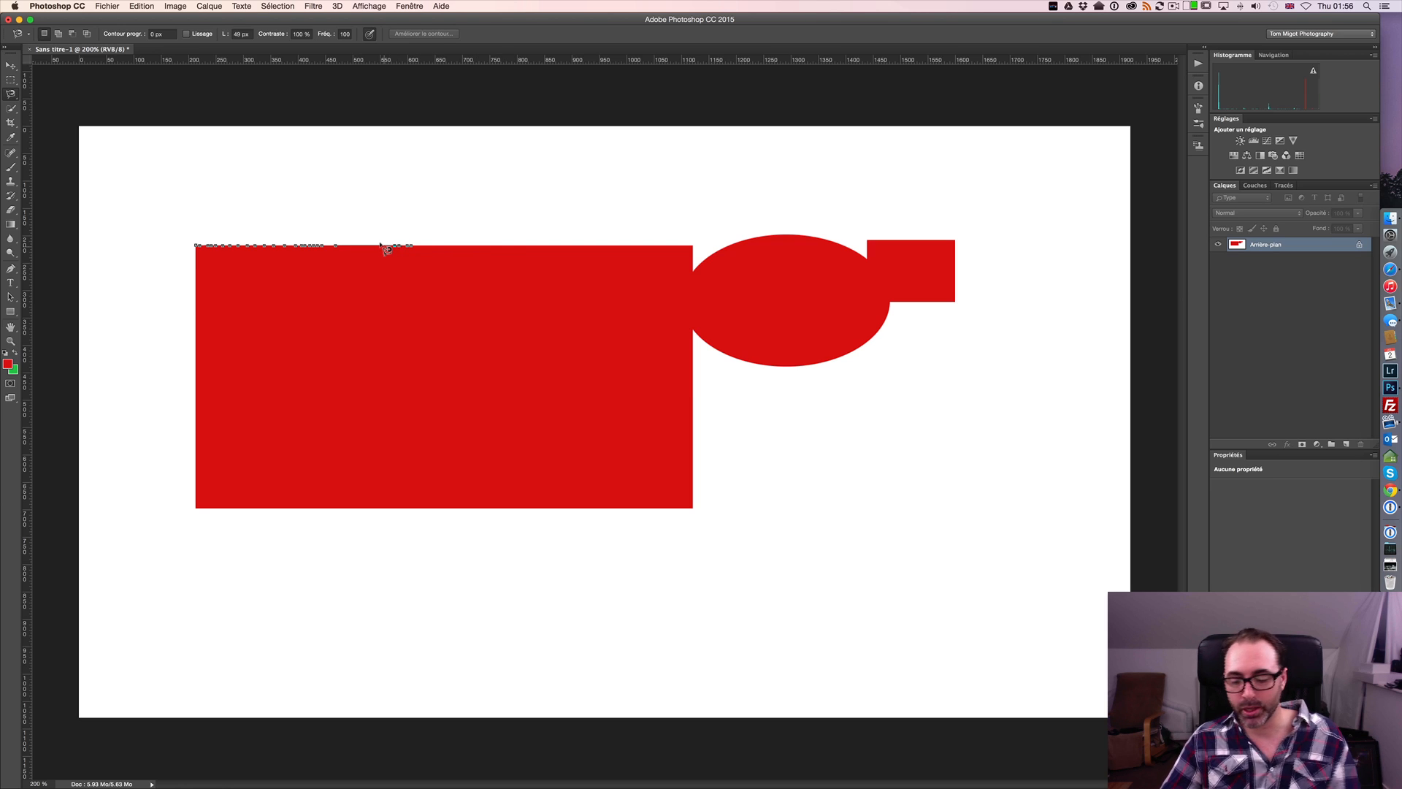
key("BackSpace")
key("BackSpace")
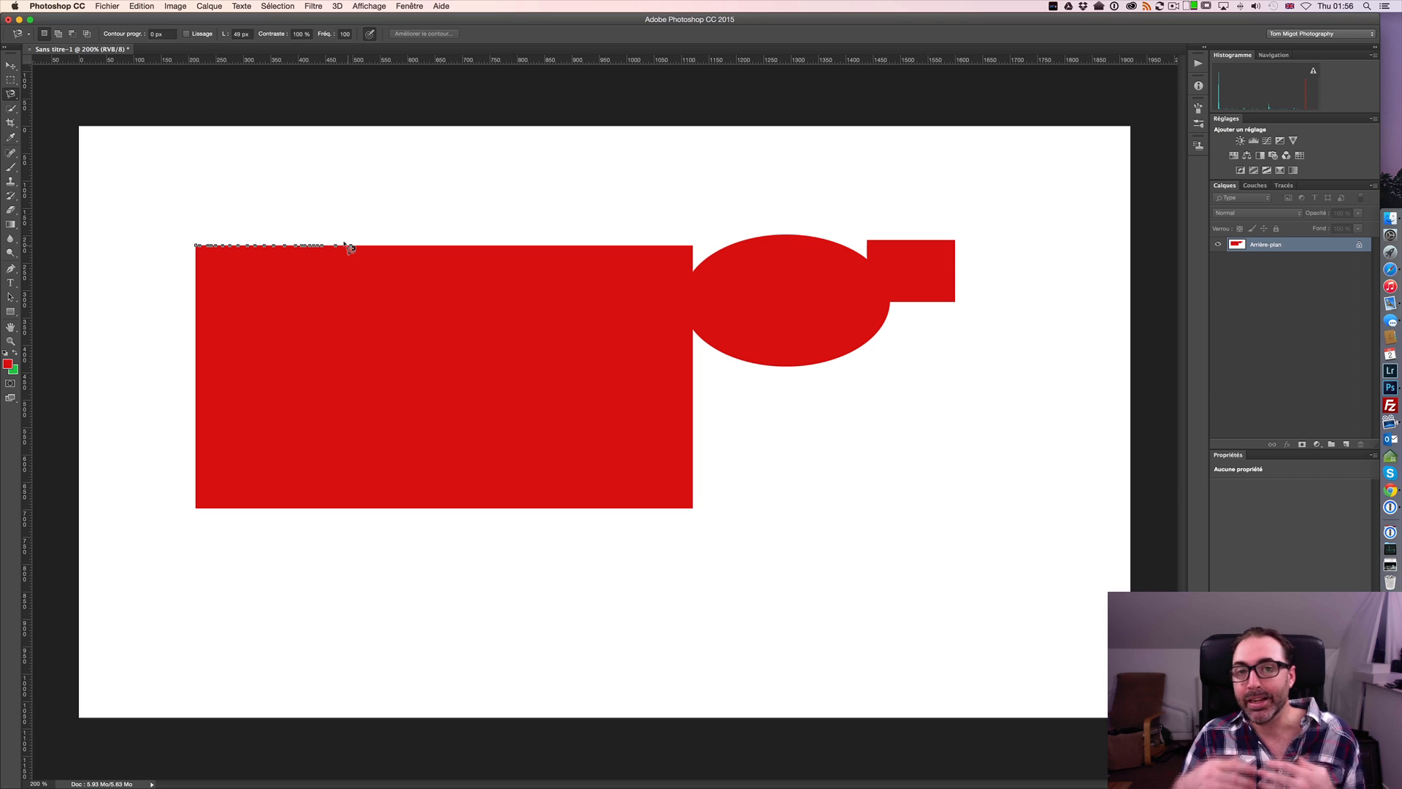
Continue the magnetic outline along the shapes' upper contour to the small rectangle's upper-right corner, and magnify that corner to 800%.
mouse_move(349, 247)
left_mouse_down()
mouse_move(686, 242)
mouse_move(696, 271)
mouse_move(778, 235)
mouse_move(872, 253)
mouse_move(883, 238)
mouse_move(953, 243)
left_mouse_up()
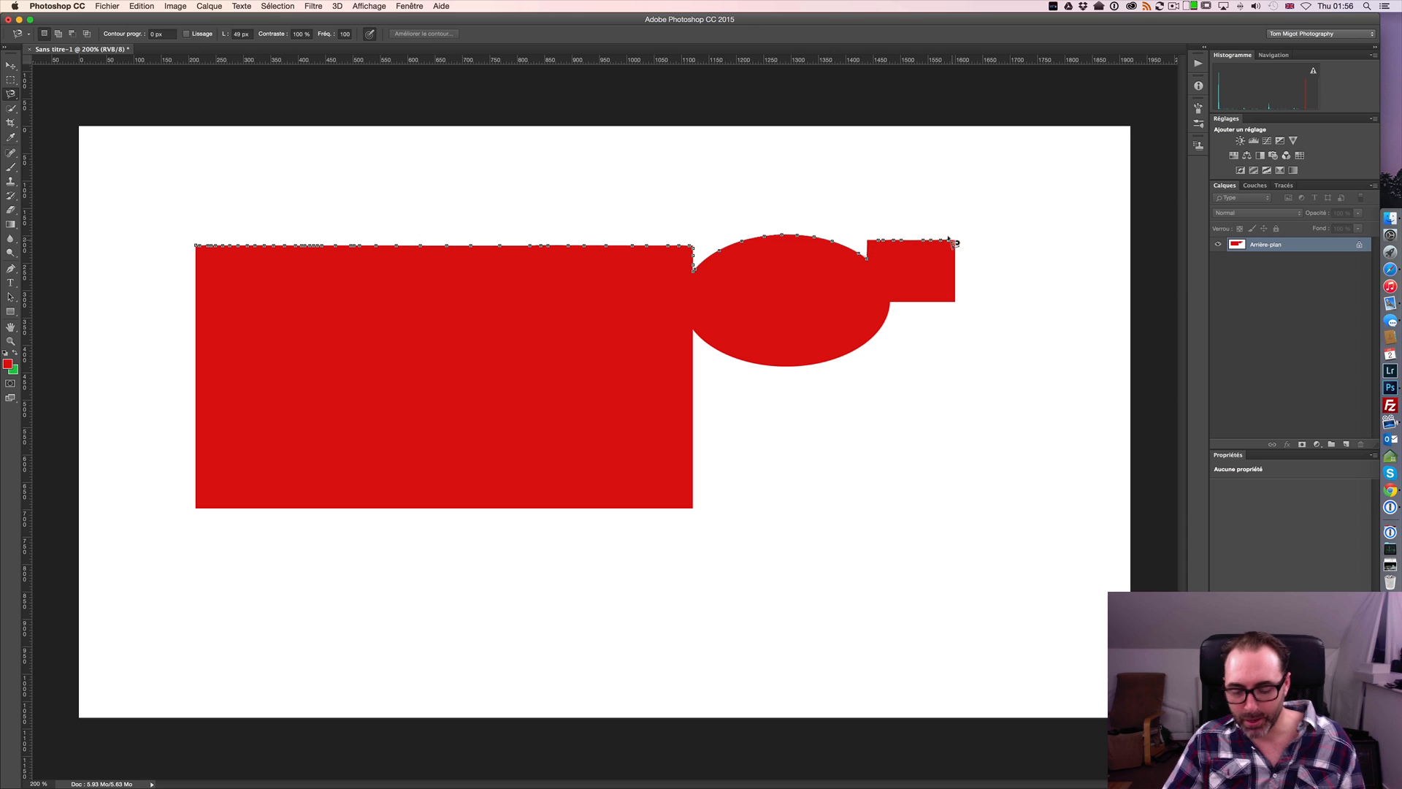
key("super+equal")
key("super+equal")
key("super+equal")
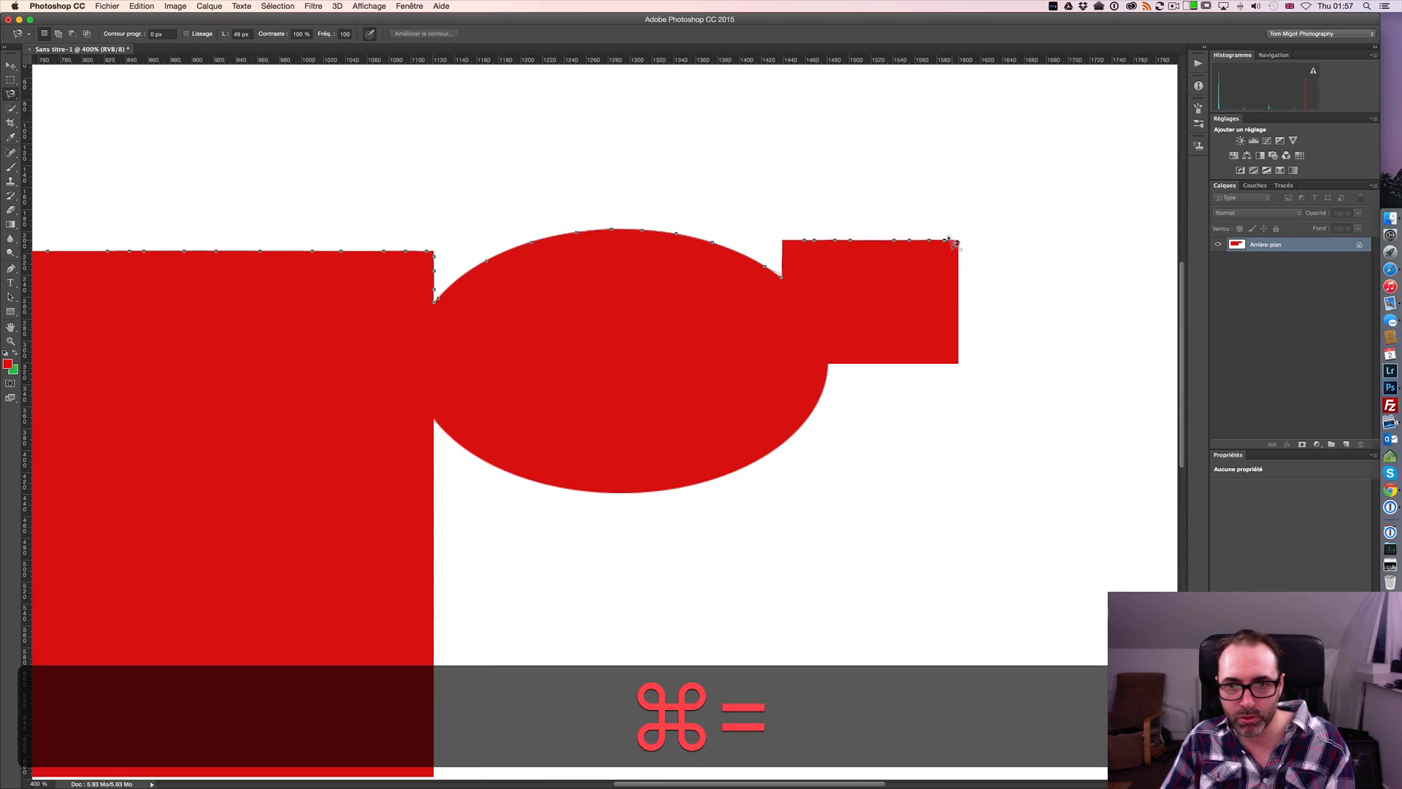
key("super+equal")
key("super+equal")
key("super+equal")
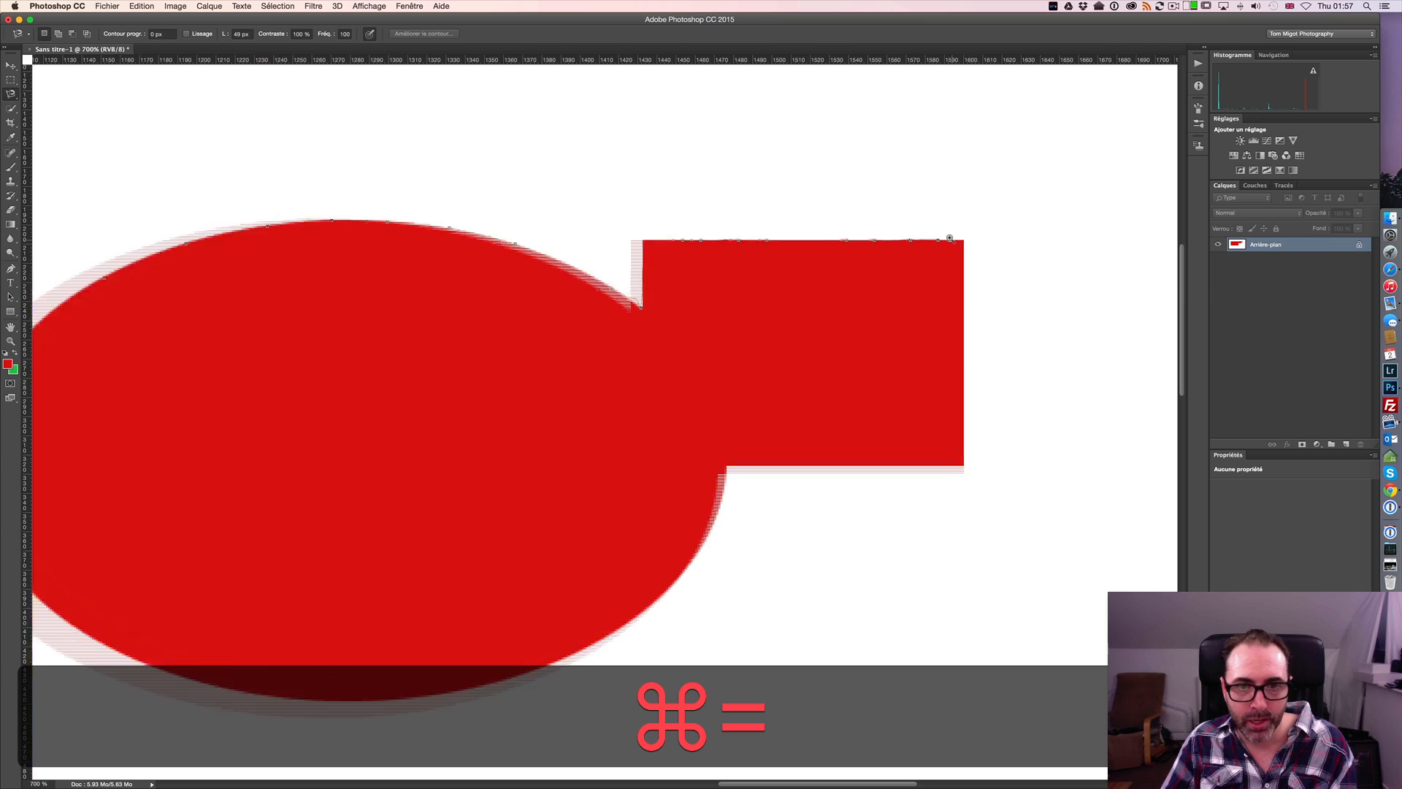
key("super+equal")
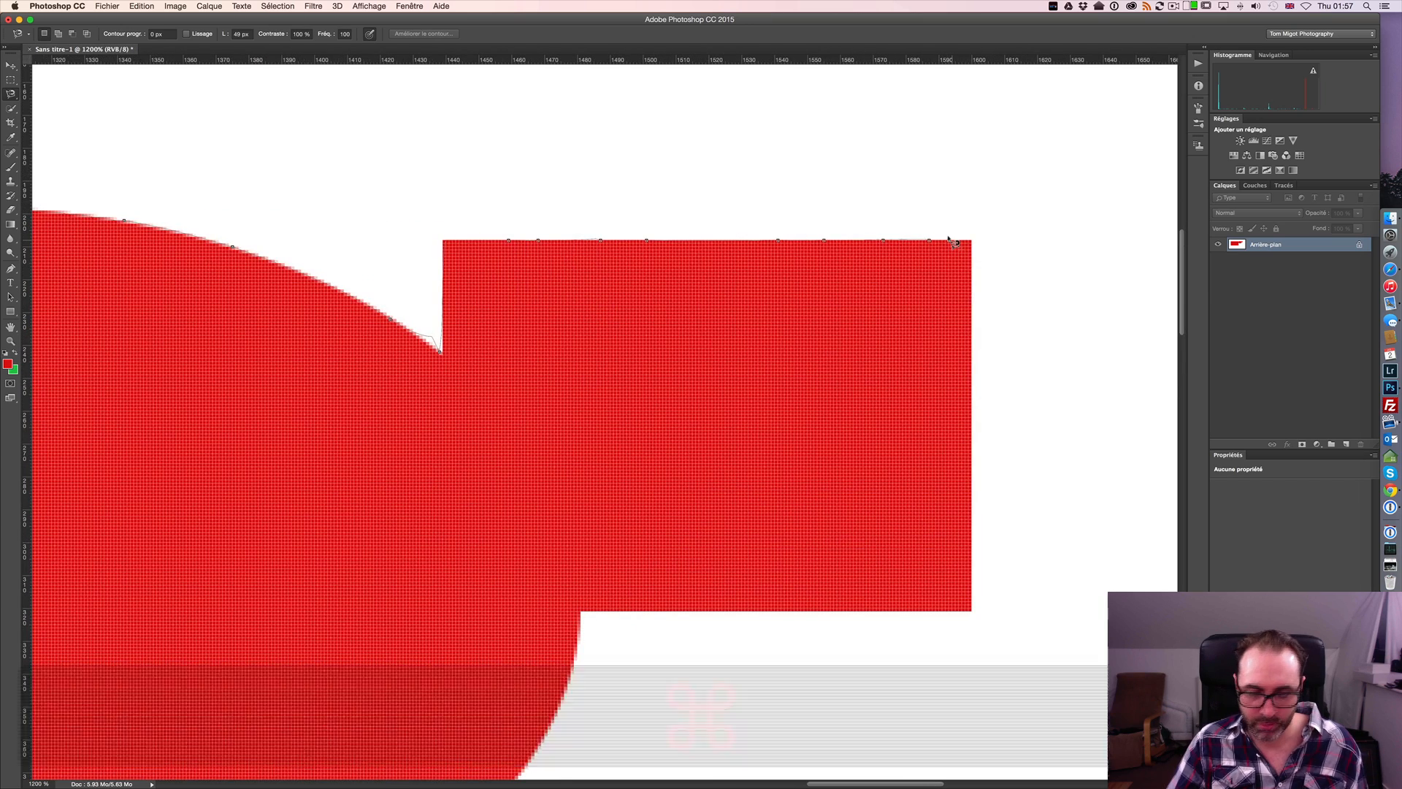
key("super+minus")
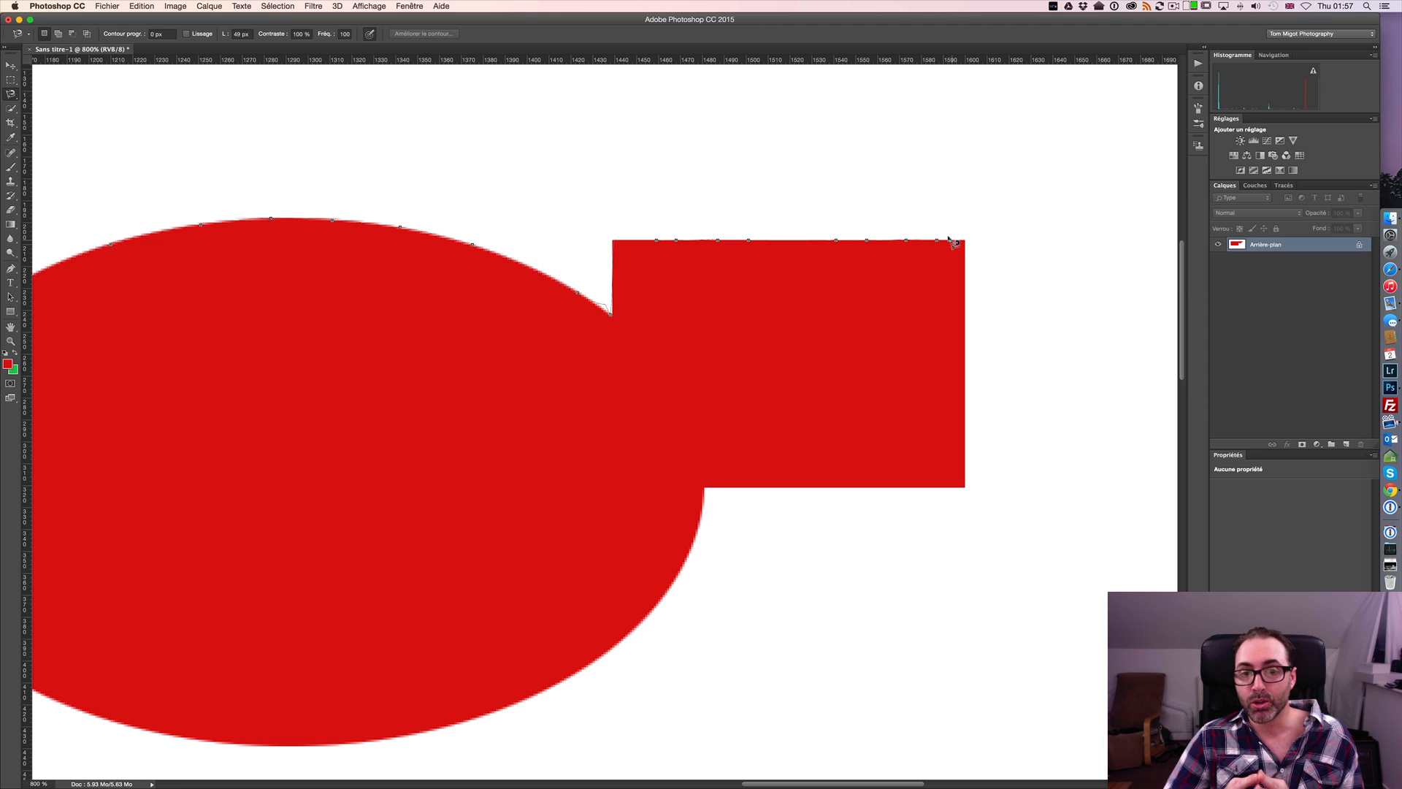
Remove magnetic points back to the ellipse junction to retrace the small rectangle's upper-left corner more closely, and cancel the outline.
key("BackSpace")
key("BackSpace")
key("BackSpace")
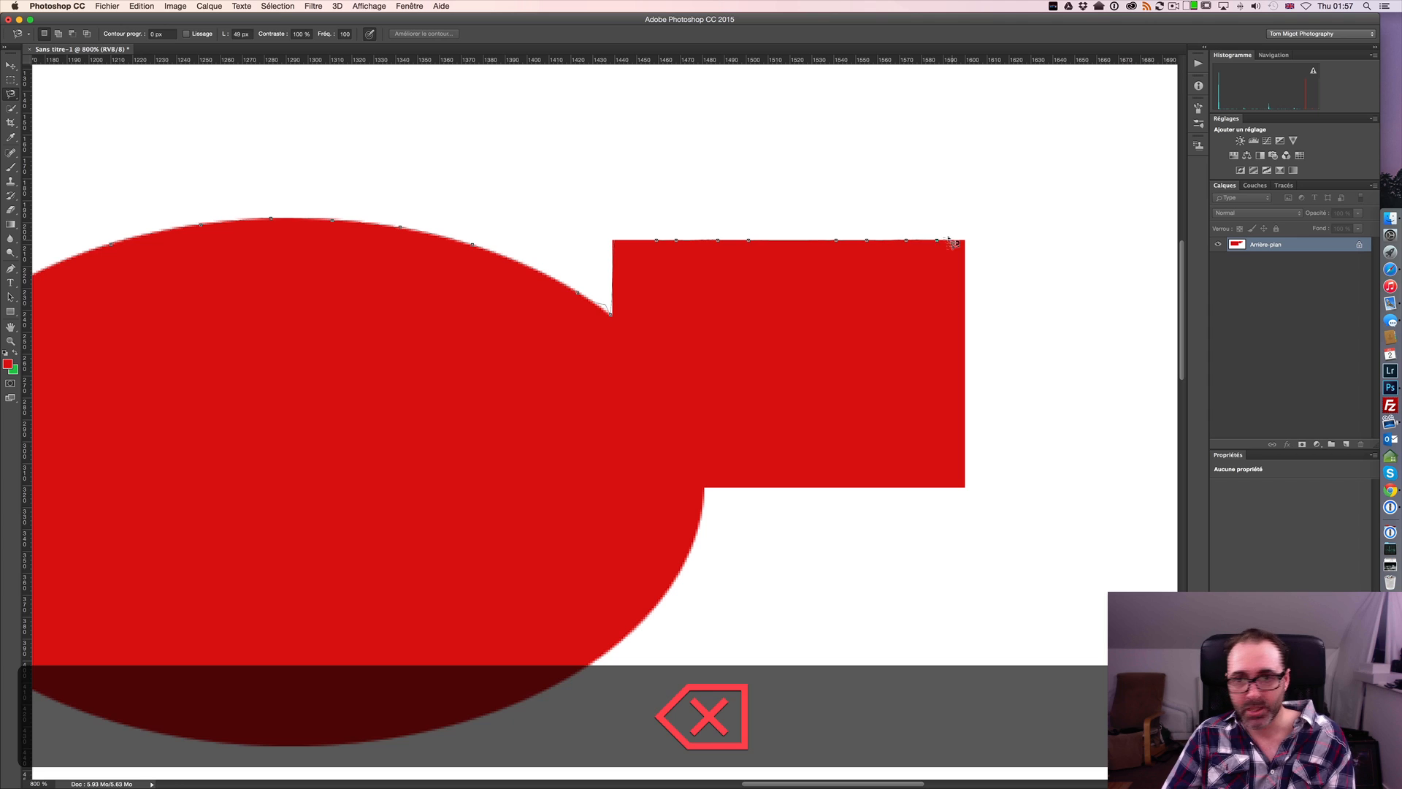
key("BackSpace")
key("BackSpace")
key("BackSpace")
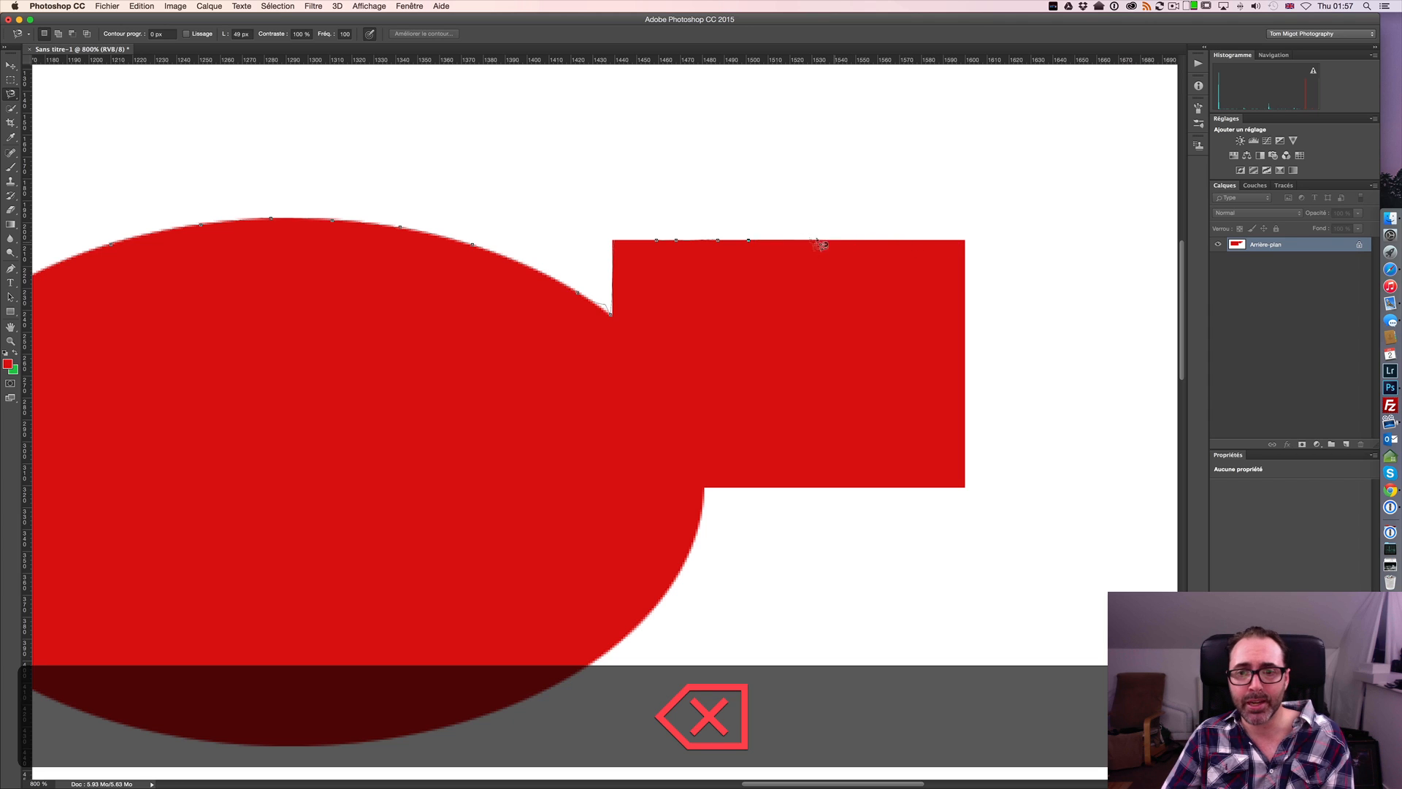
key("BackSpace")
key("BackSpace")
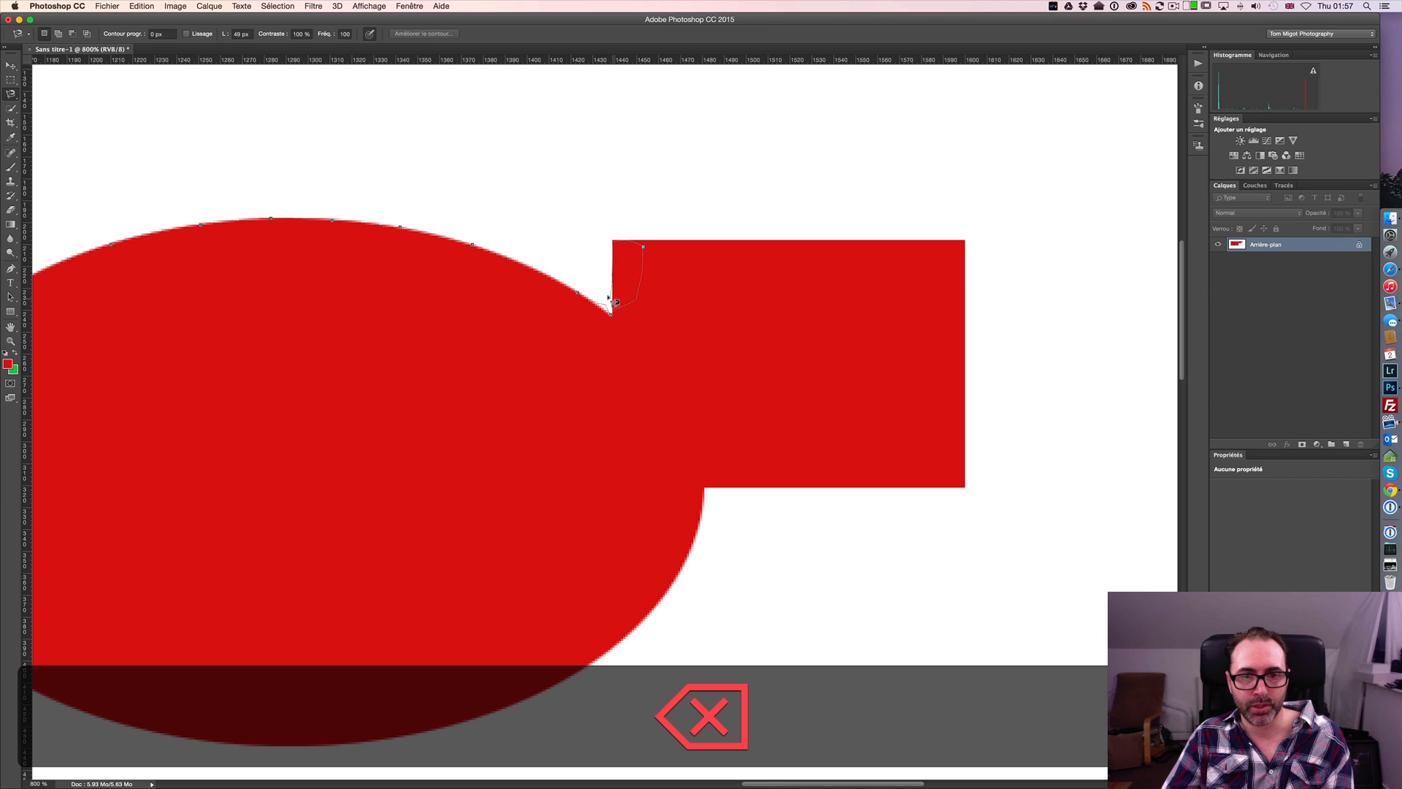
key("BackSpace")
key("BackSpace")
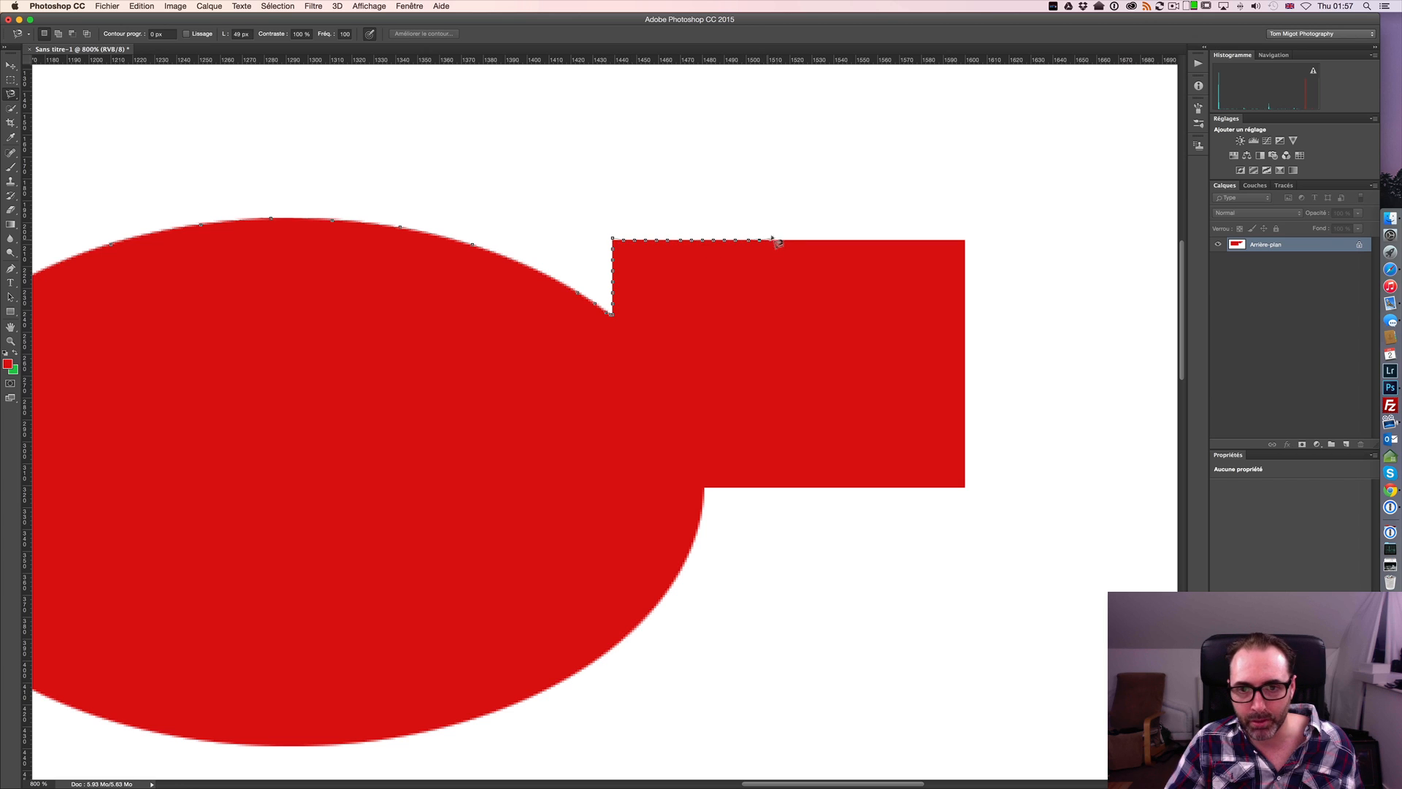
key("Escape")
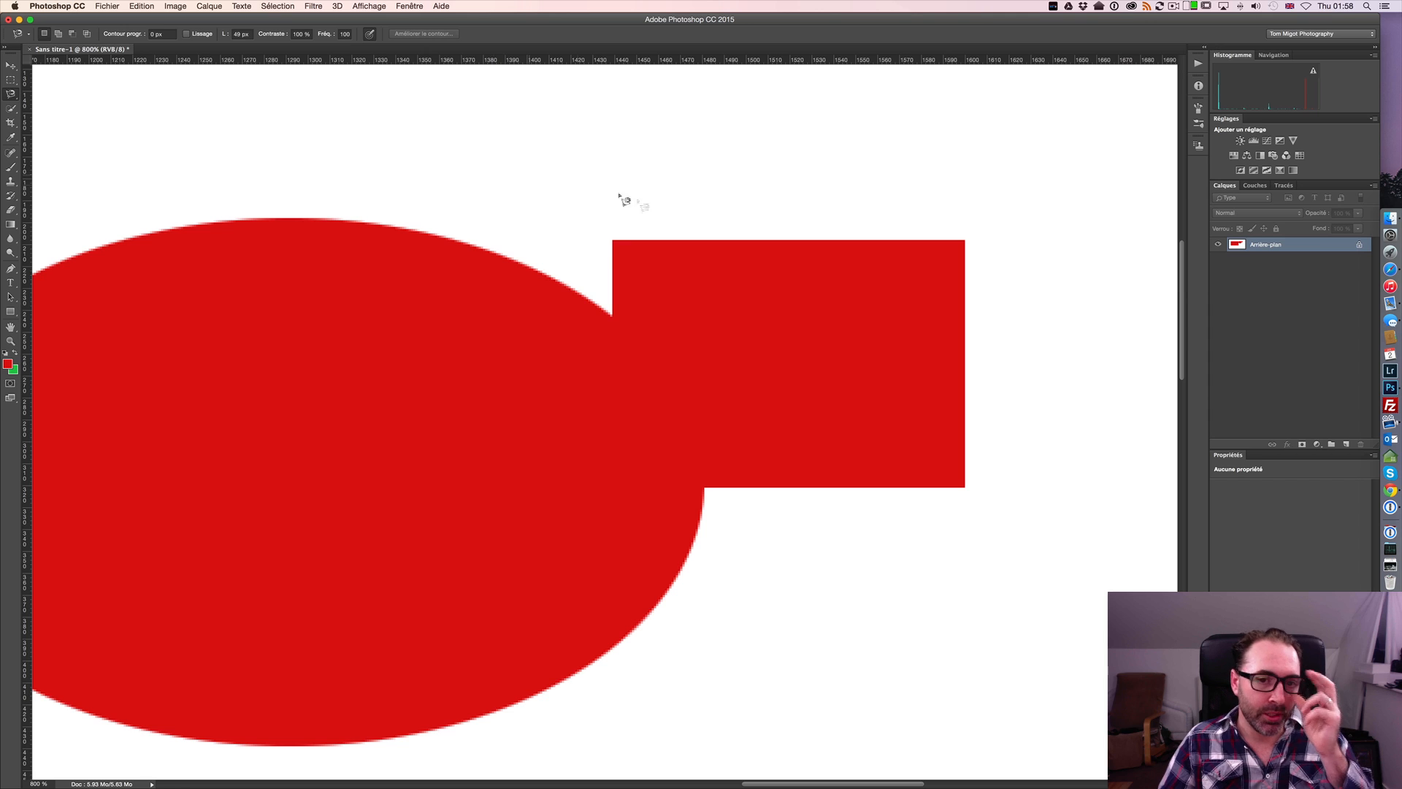
Trace the small rectangle's upper edge with the Magnetic Lasso, and add a straight segment from its upper-right corner down into the white area.
left_click(612, 239)
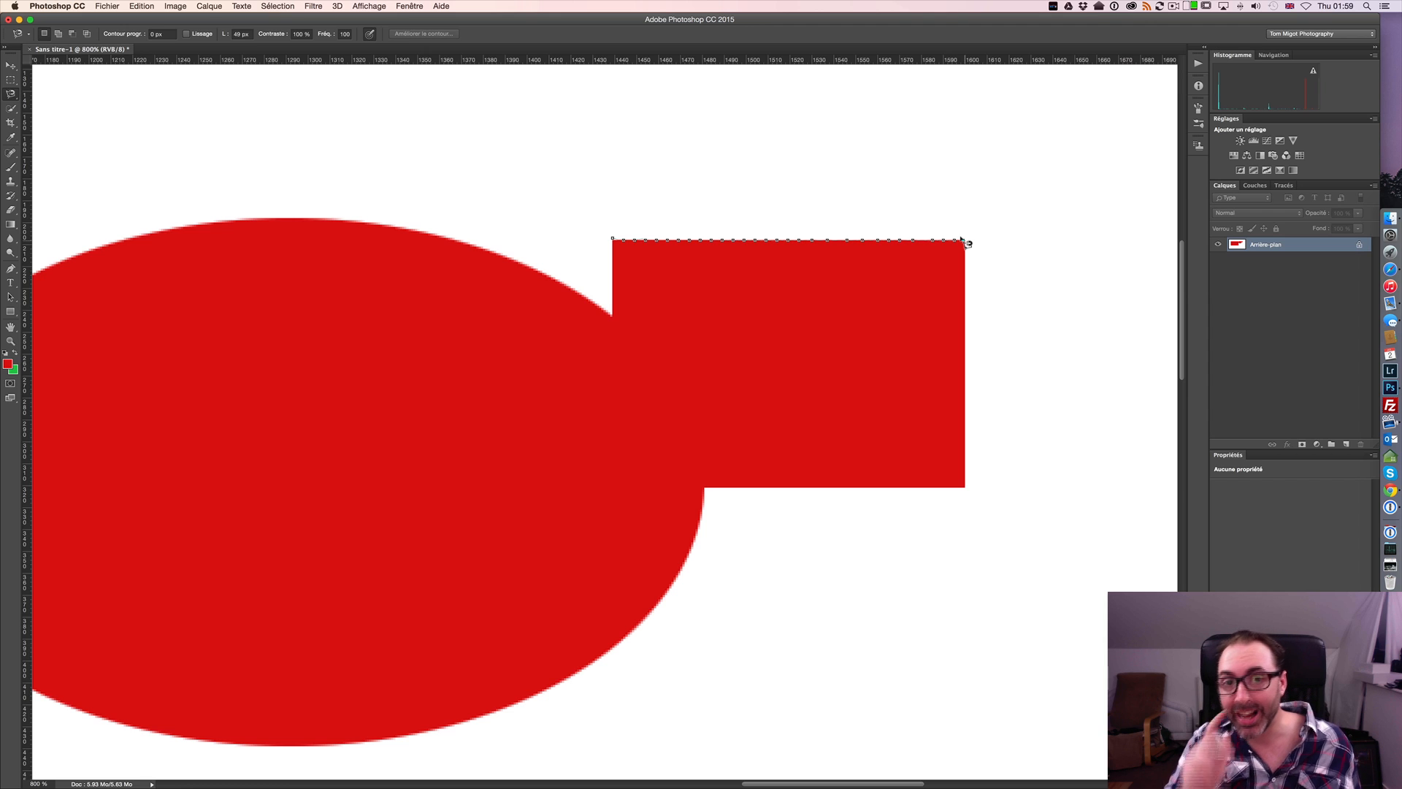
key("alt")
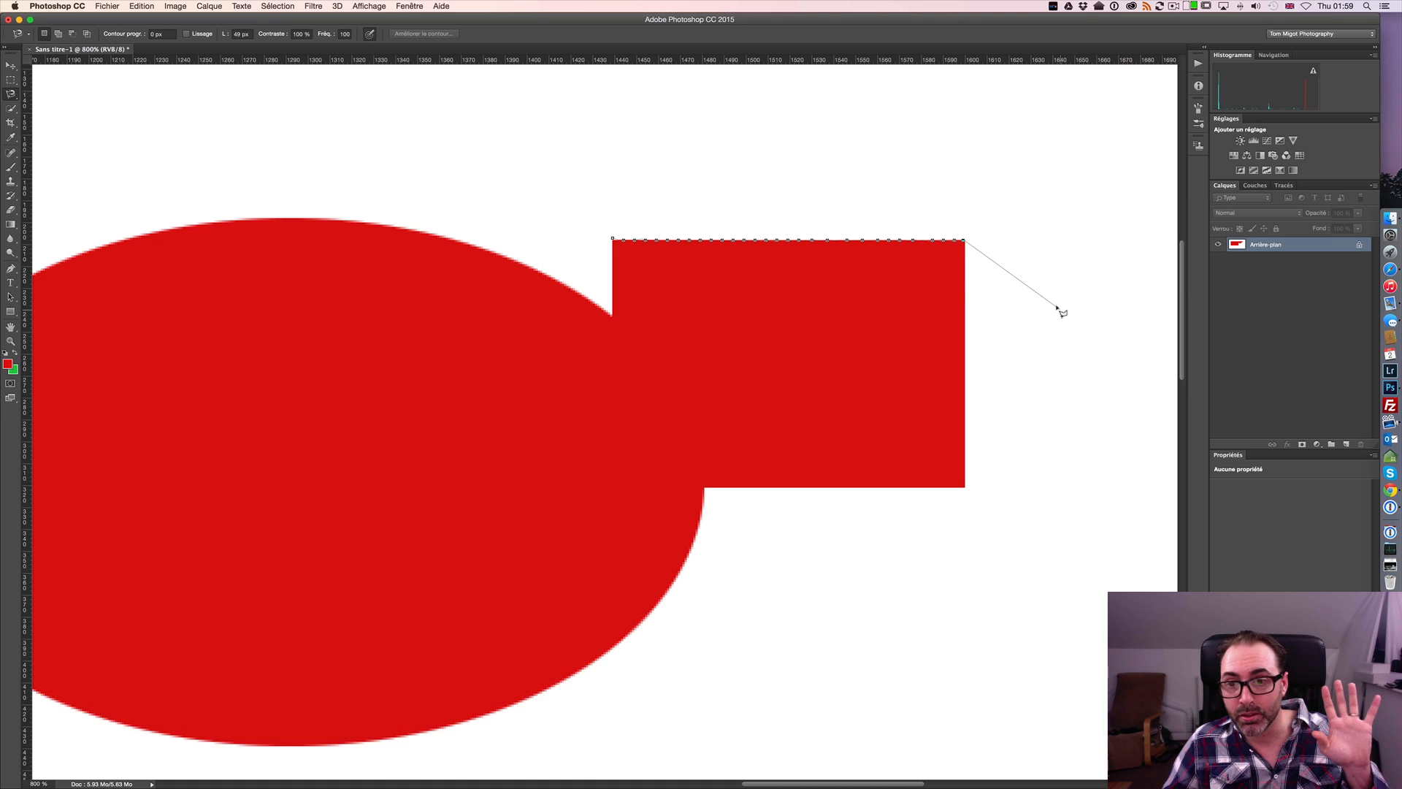
left_click(1059, 308)
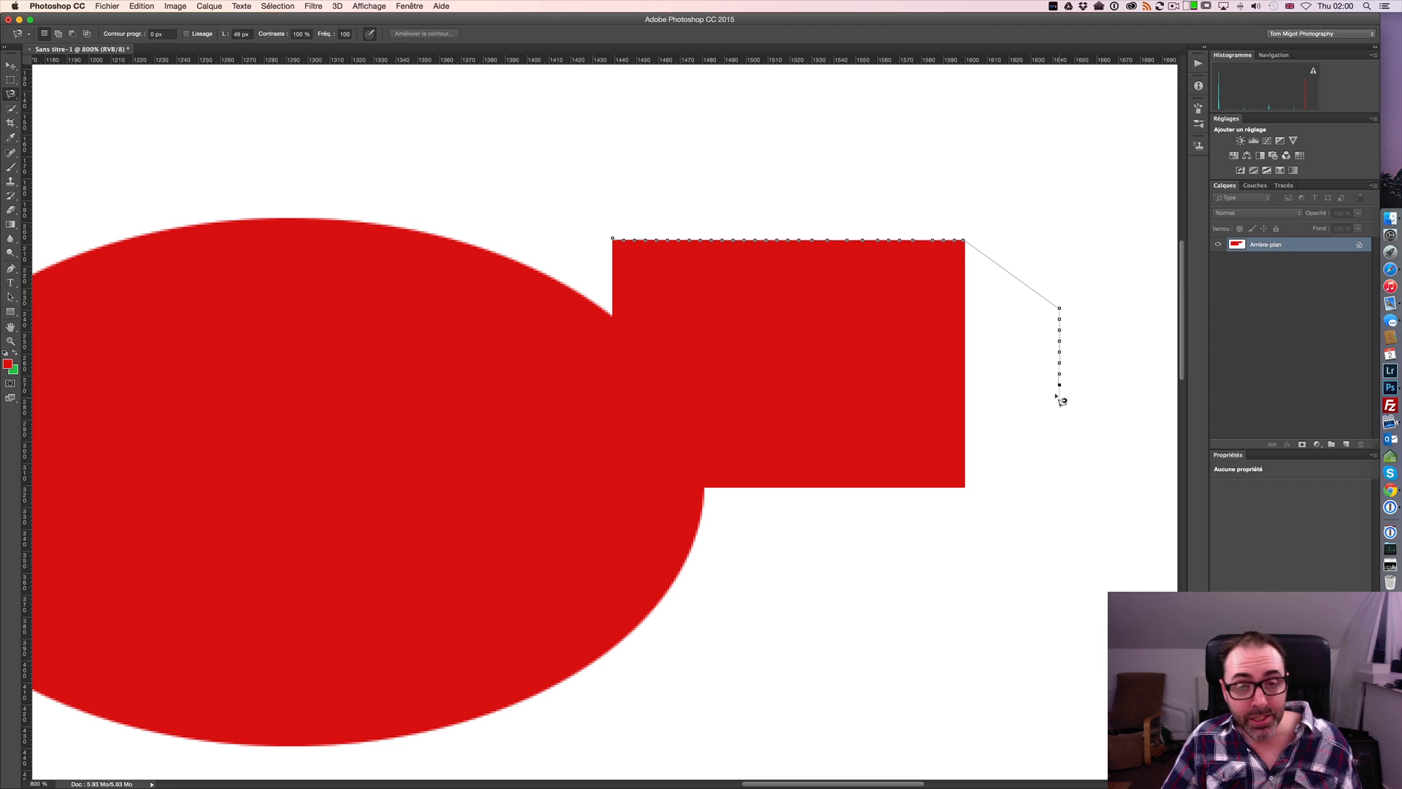
Continue the outline as a freehand loop around the small rectangle and across the ellipse, close it into a selection, and deselect it.
key("alt")
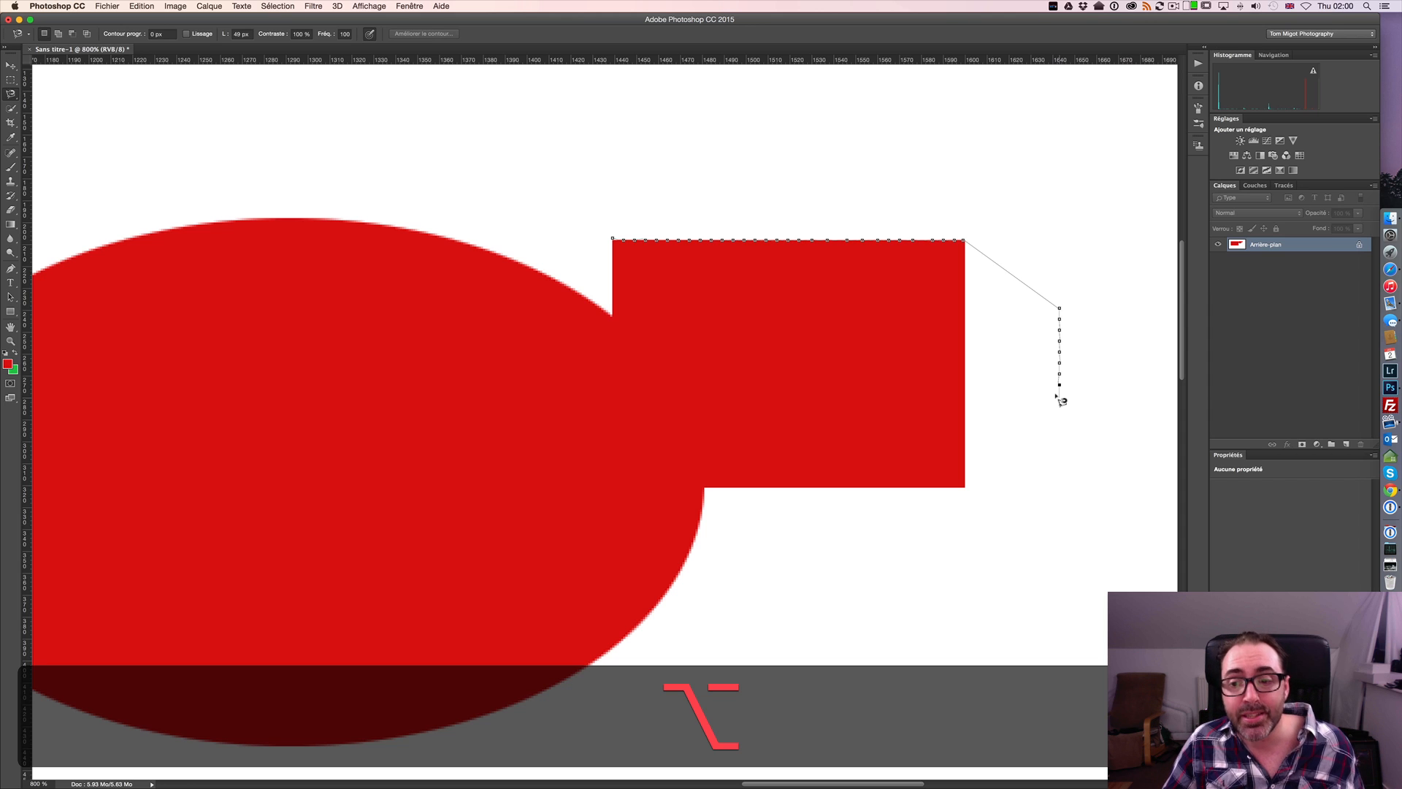
mouse_move(1060, 398)
left_mouse_down()
mouse_move(1051, 504)
mouse_move(1005, 540)
mouse_move(877, 589)
mouse_move(767, 671)
mouse_move(705, 694)
mouse_move(619, 688)
mouse_move(488, 594)
mouse_move(394, 357)
mouse_move(420, 234)
mouse_move(487, 177)
mouse_move(609, 164)
mouse_move(842, 184)
mouse_move(929, 214)
left_mouse_up()
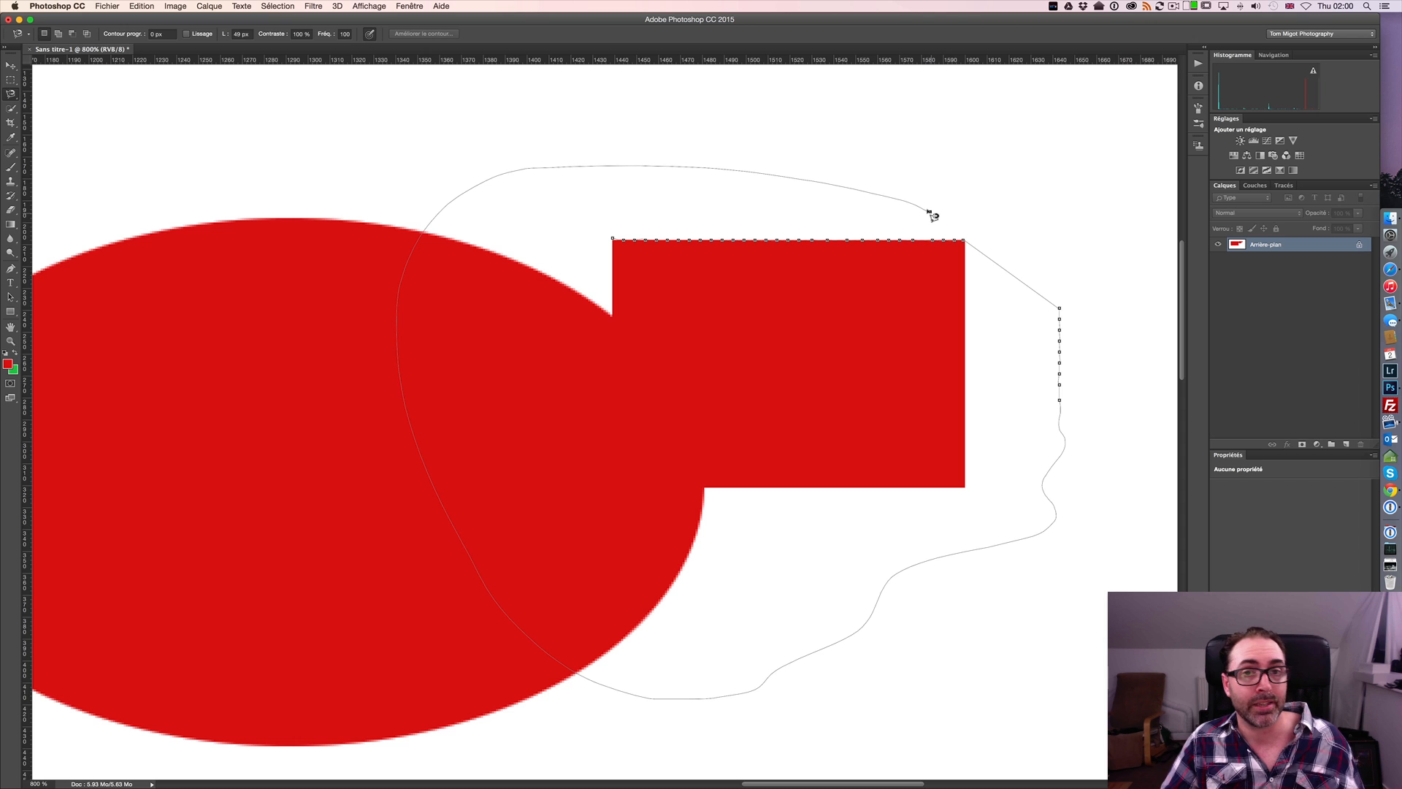
double_click(929, 211)
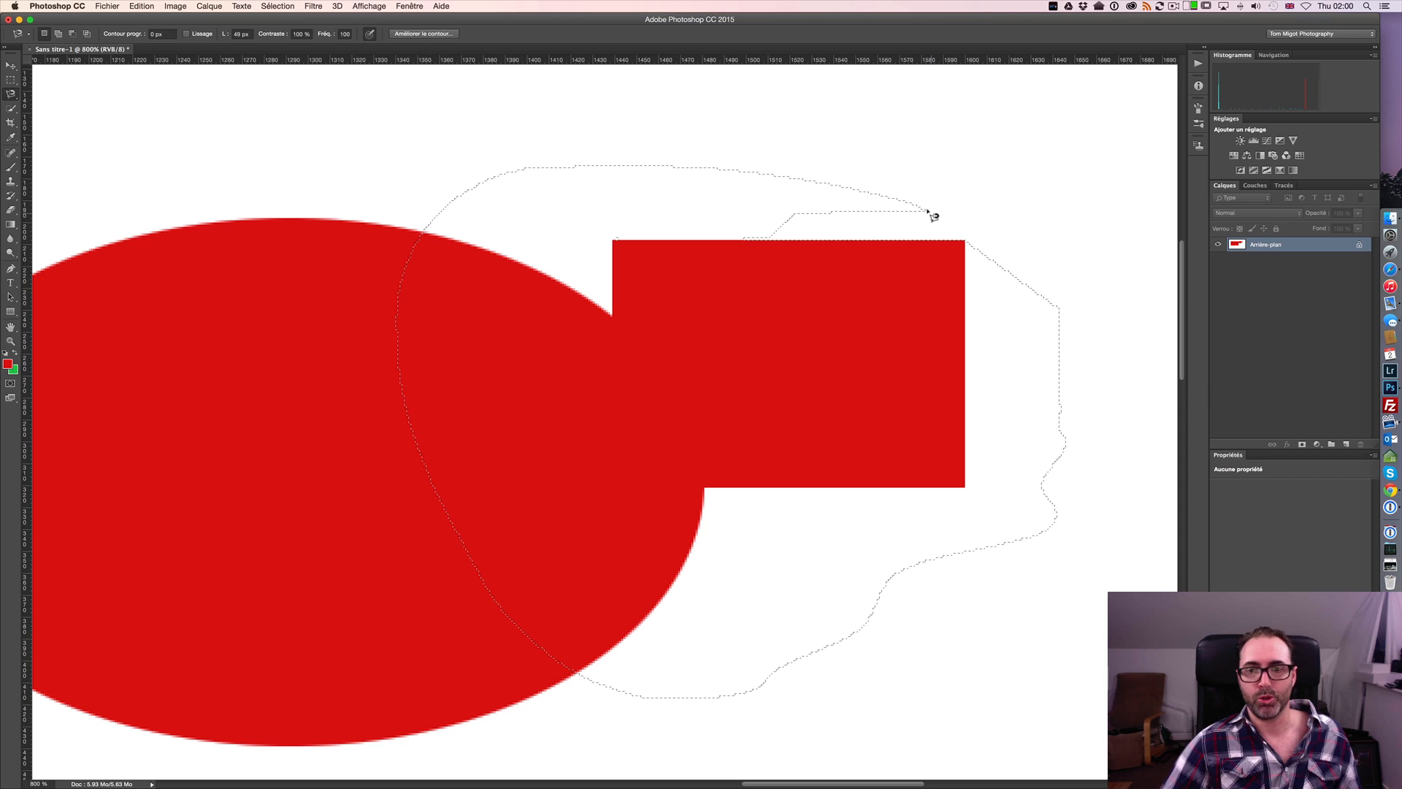
key("super+d")
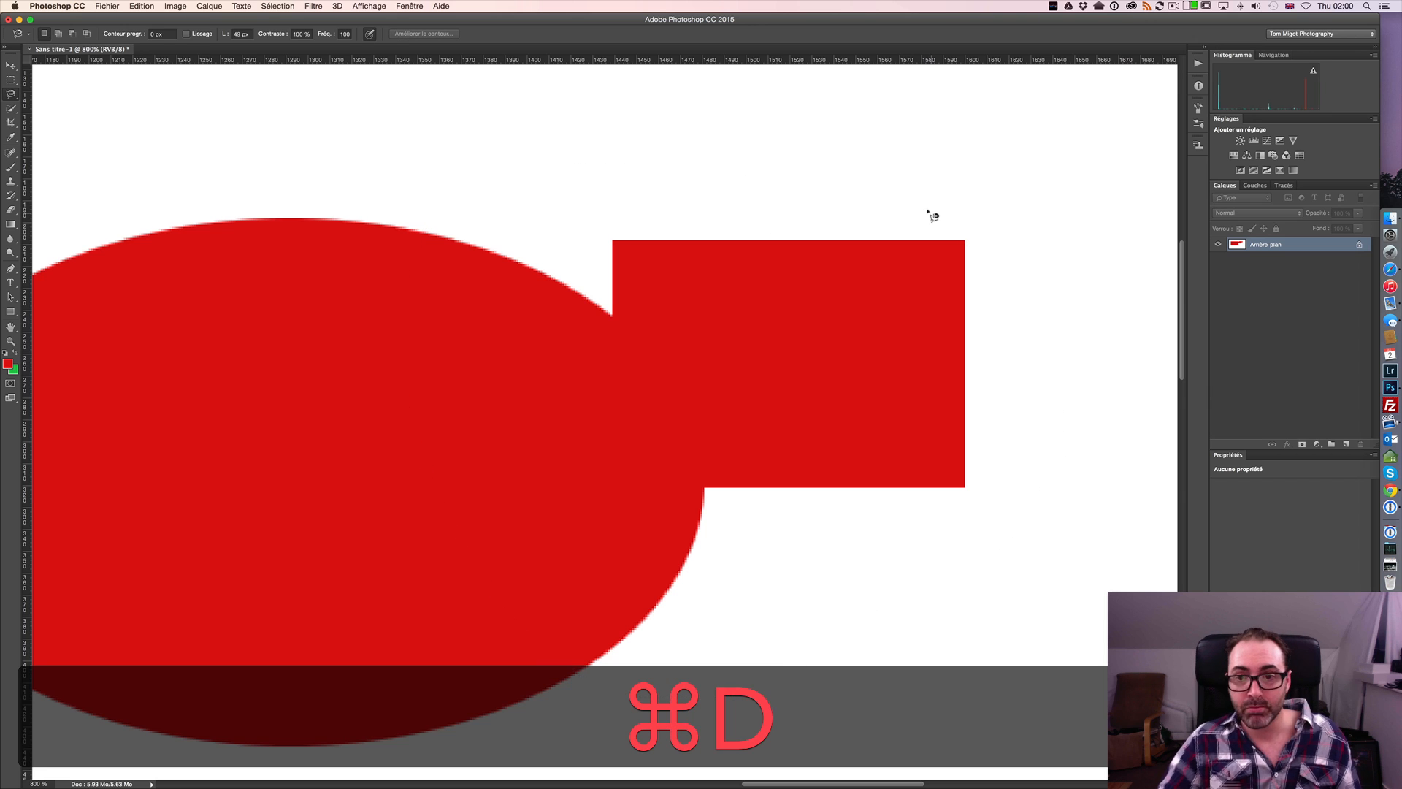
key("super+minus")
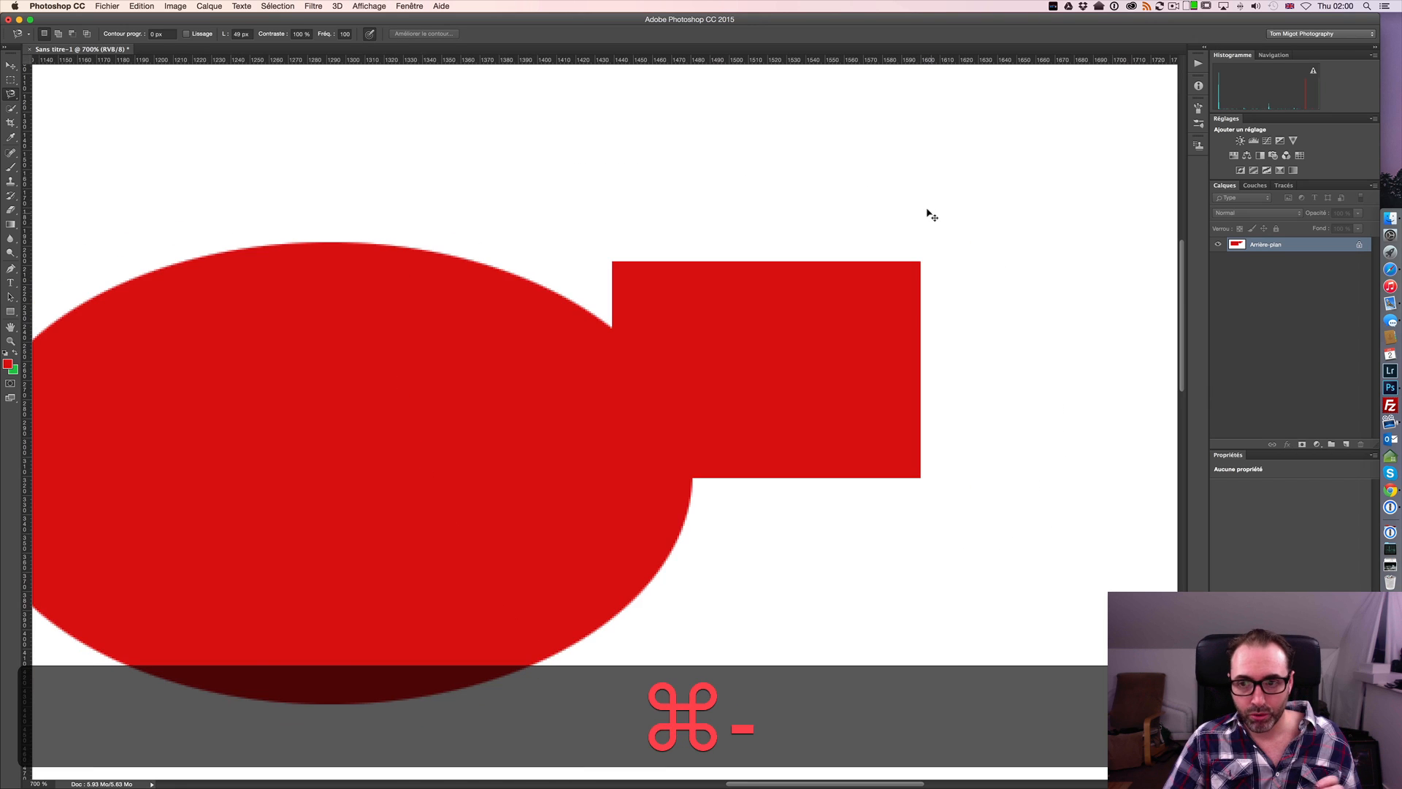
key("super+0")
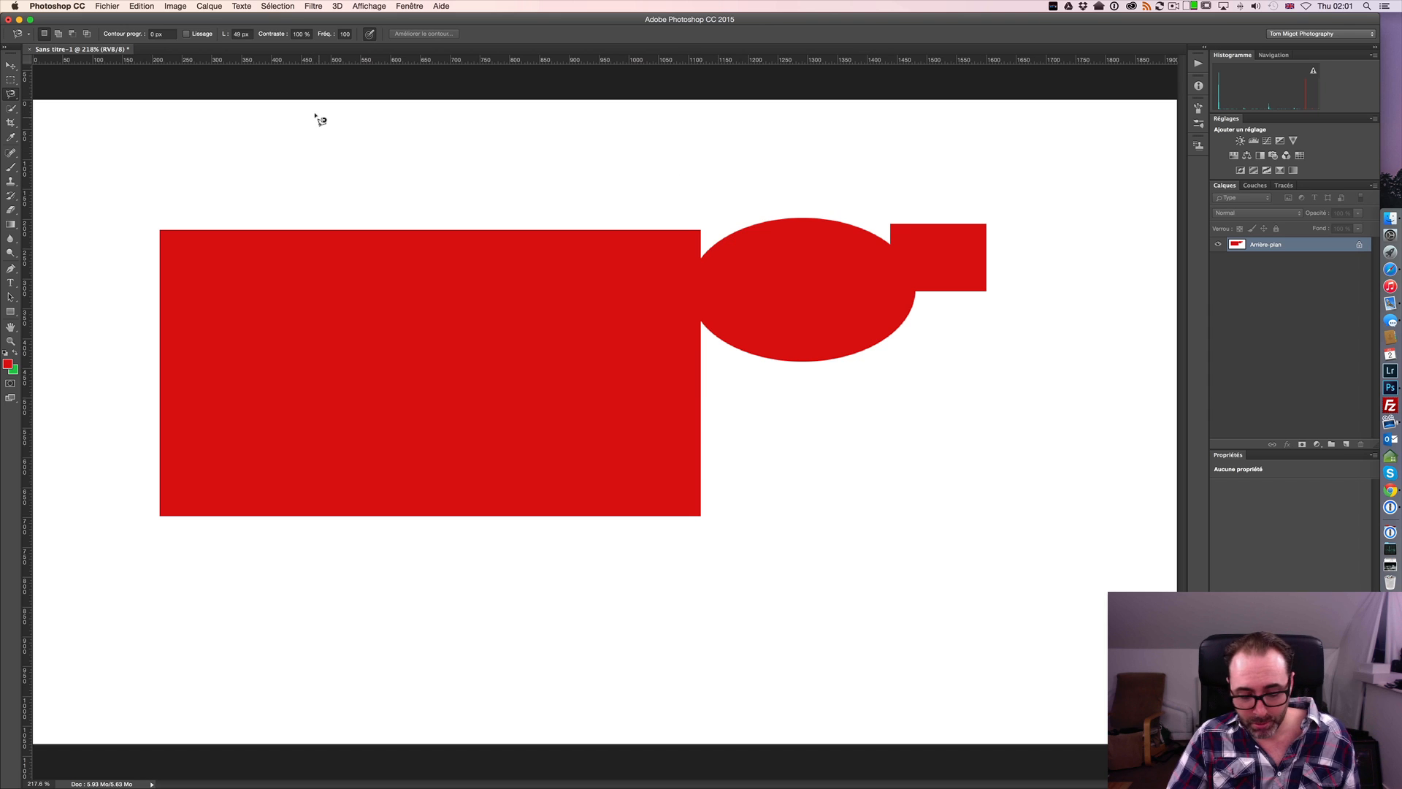
Create a white 1920 x 1080 px RGB document with 32-bit depth, and close it.
key("super+n")
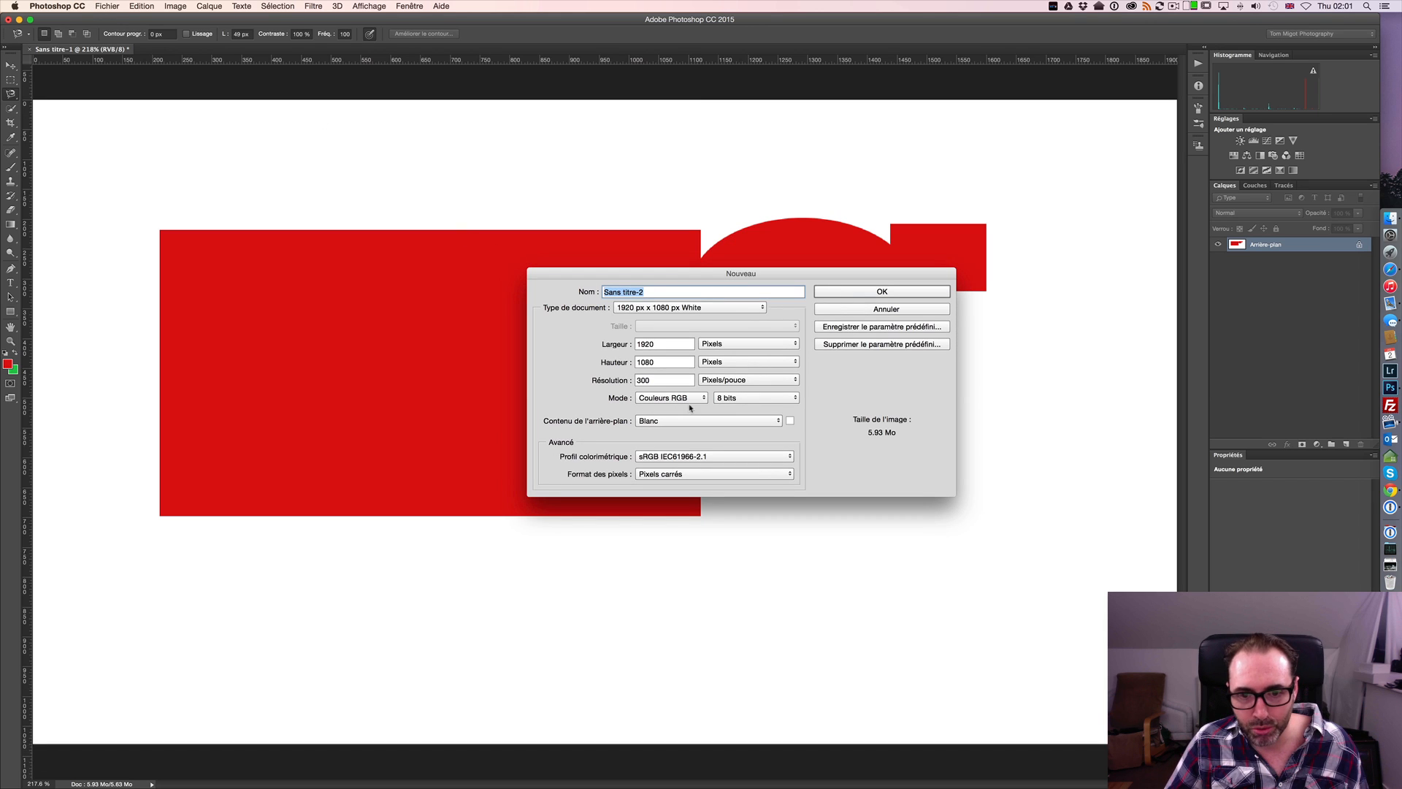
left_click(792, 400)
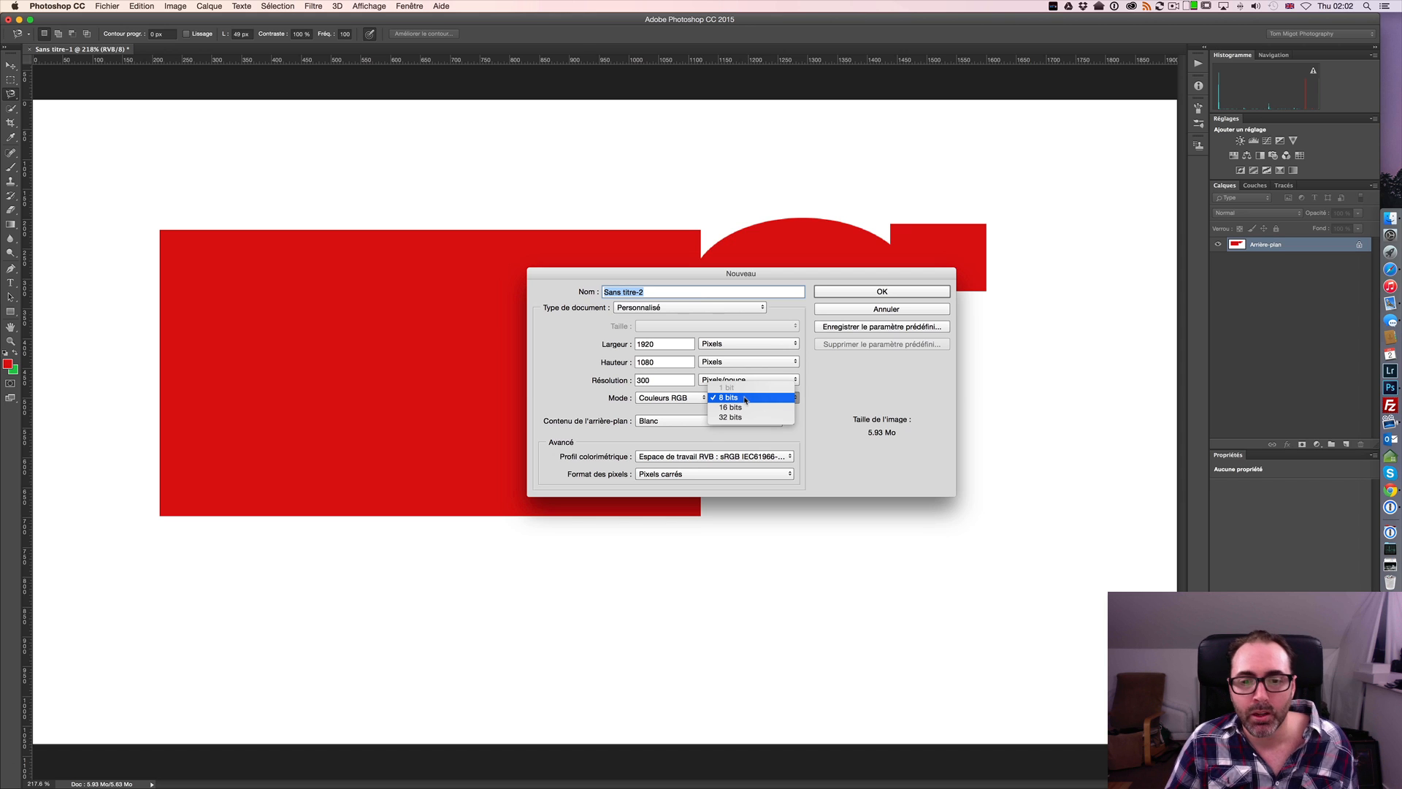
left_click(746, 417)
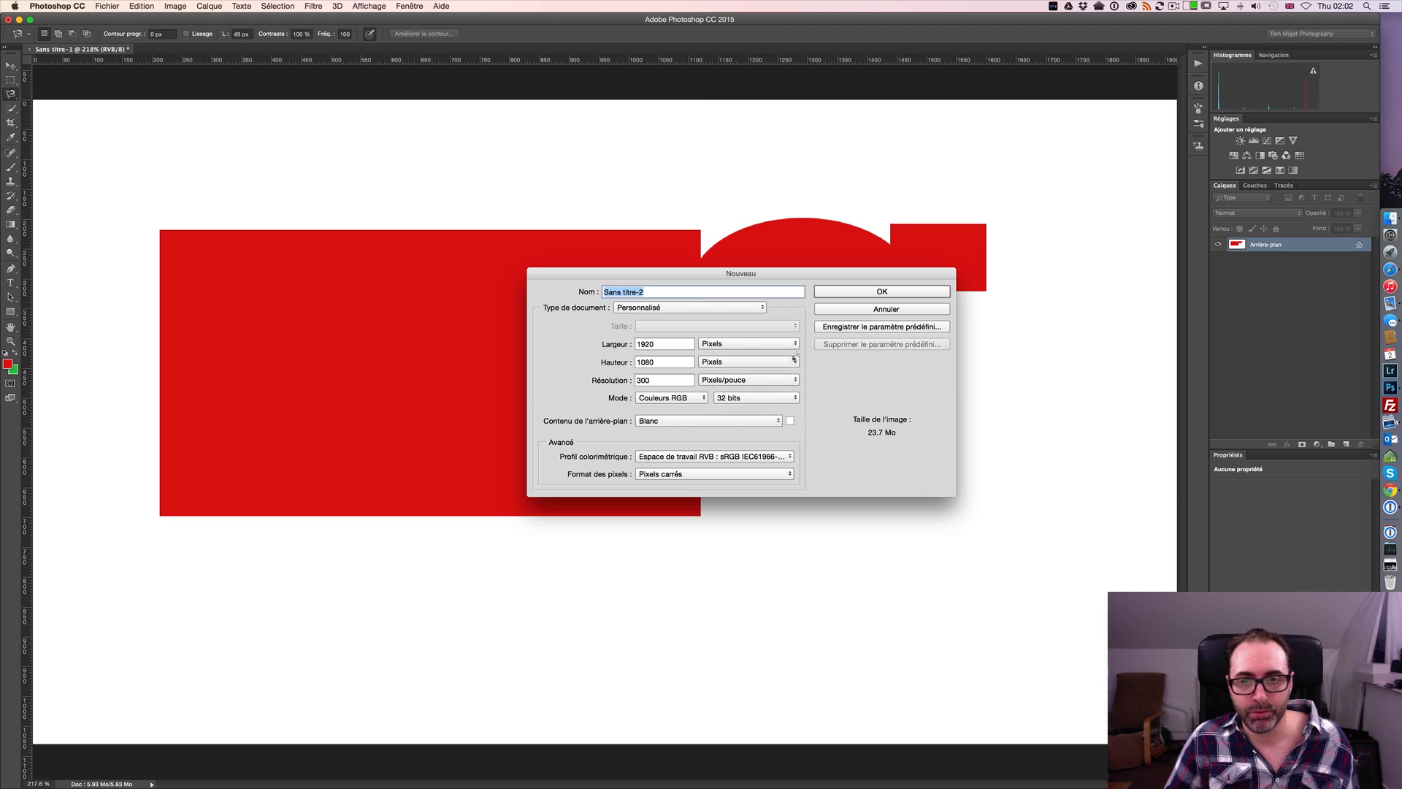
left_click(862, 293)
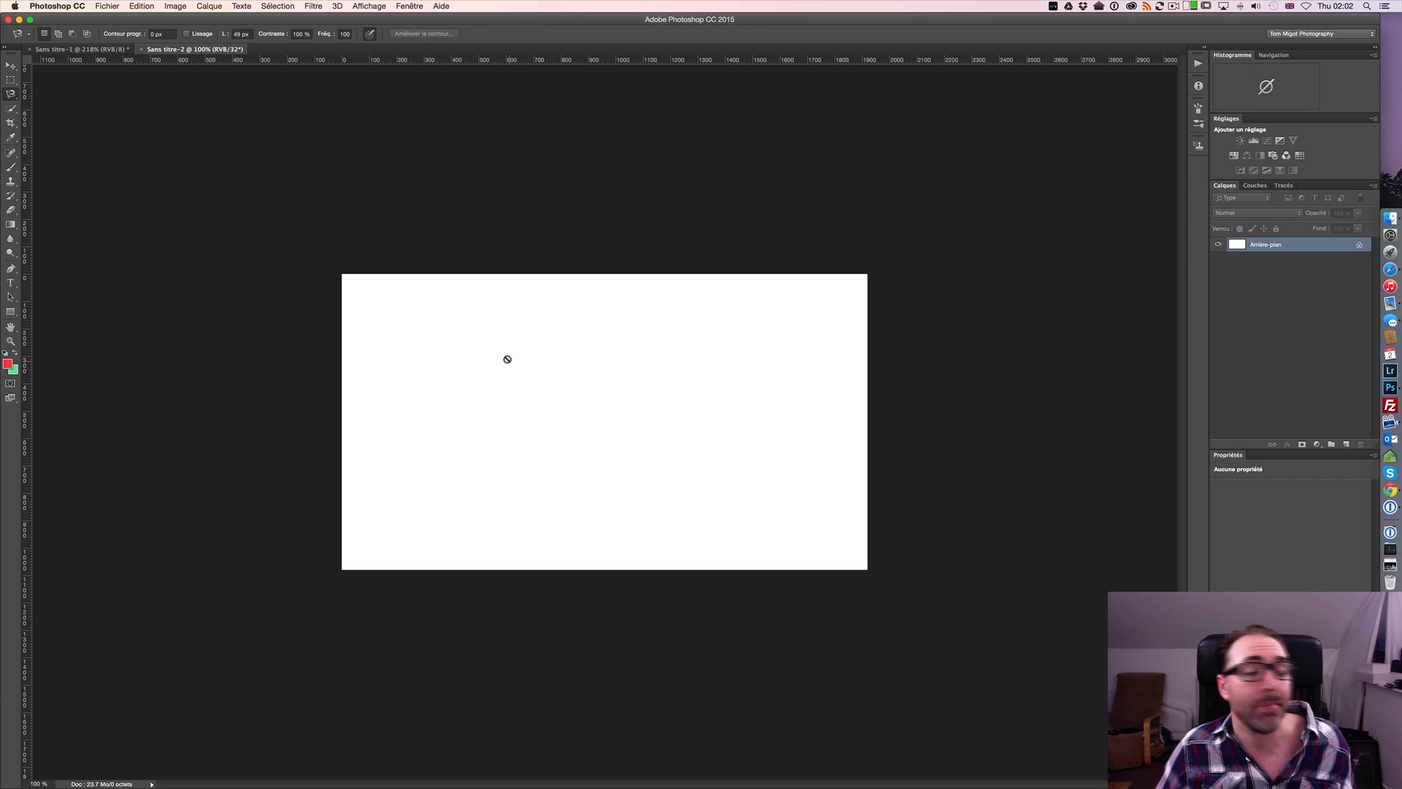
key("super+w")
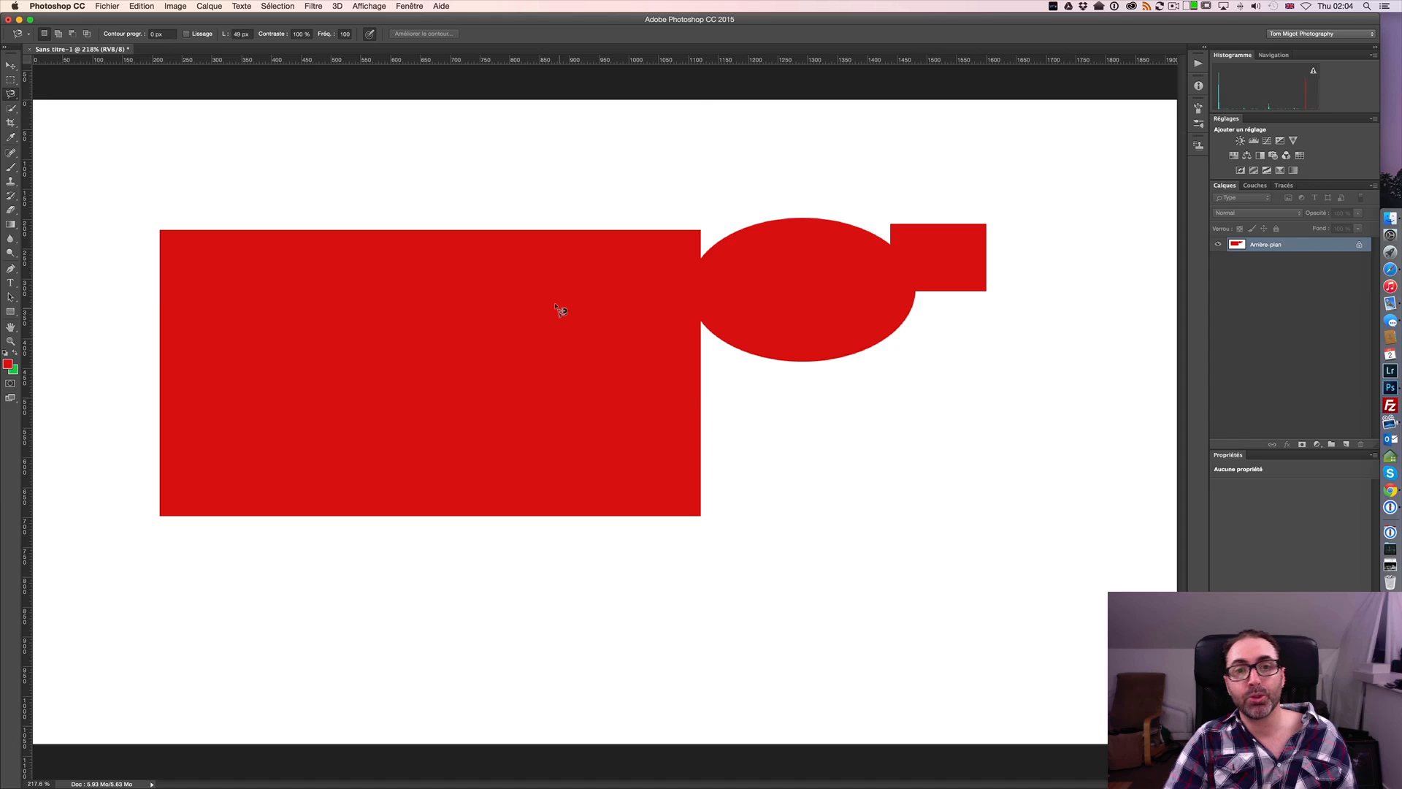
Switch to the photography website in Safari, and look at the Blog entries under Education.
key("super+Tab")
key("super+Tab")
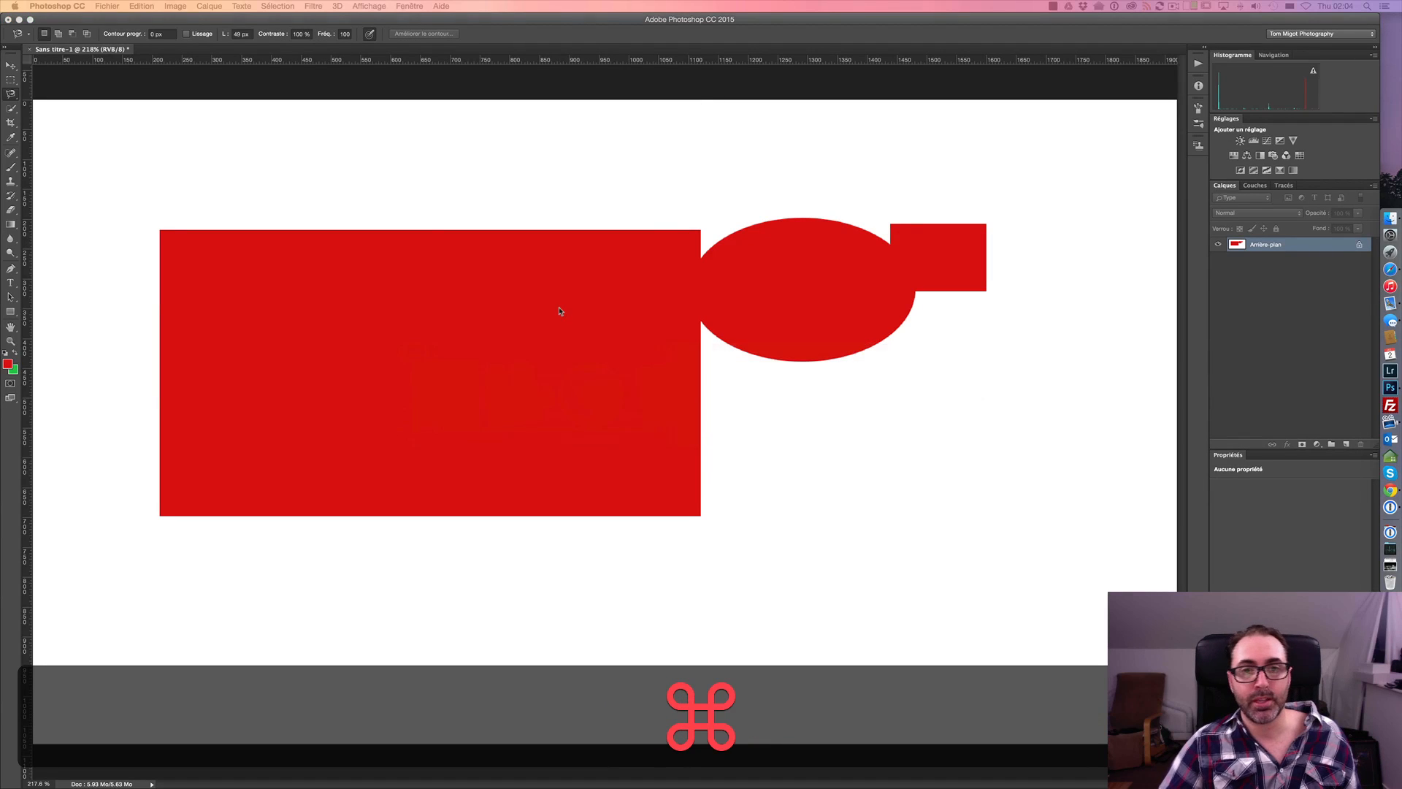
key("super+Tab")
key("super+Tab")
key("super+Tab")
key("super+Tab")
key("super+Tab")
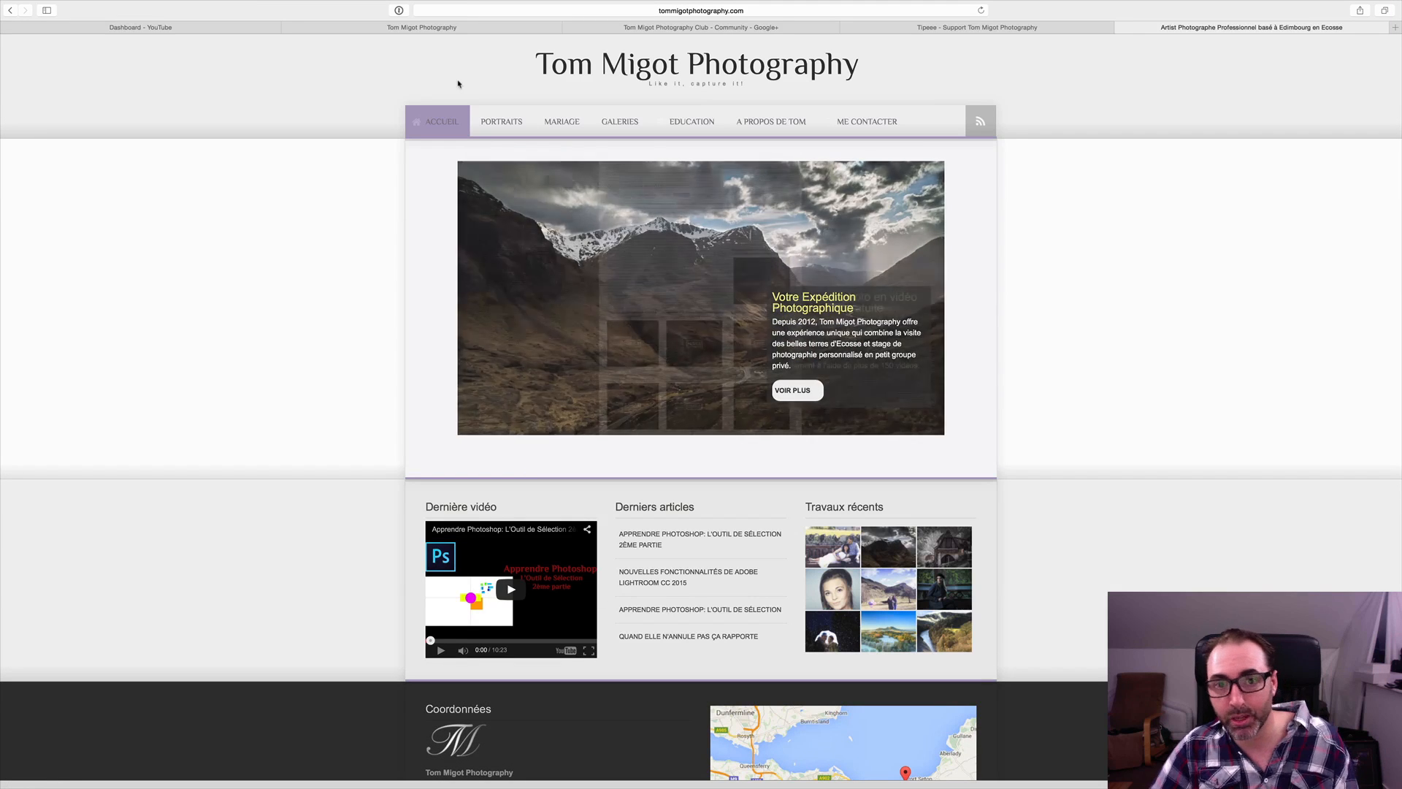
mouse_move(692, 126)
mouse_move(690, 170)
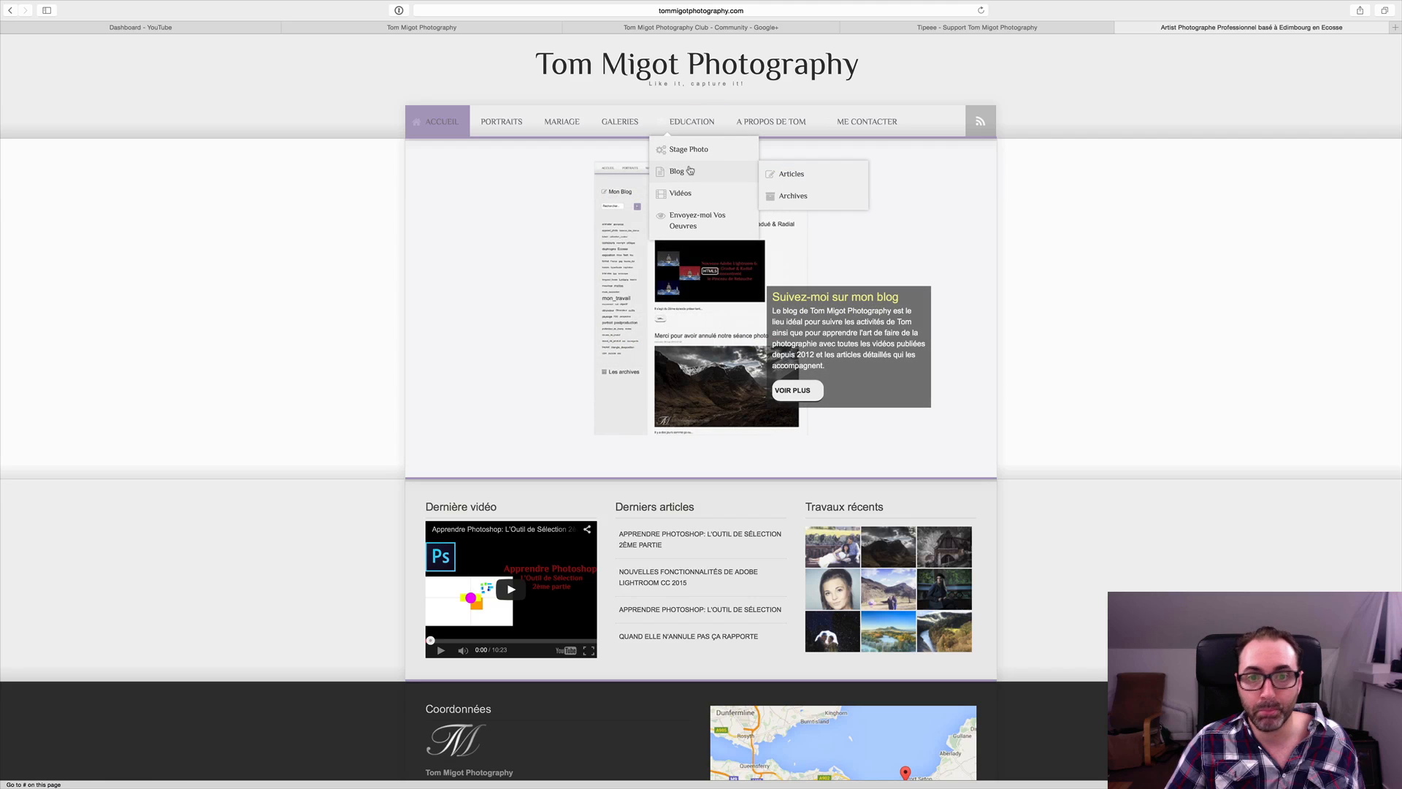
Show the photography channel's Tipeee support page, and look through its presentation and rewards.
left_click(909, 28)
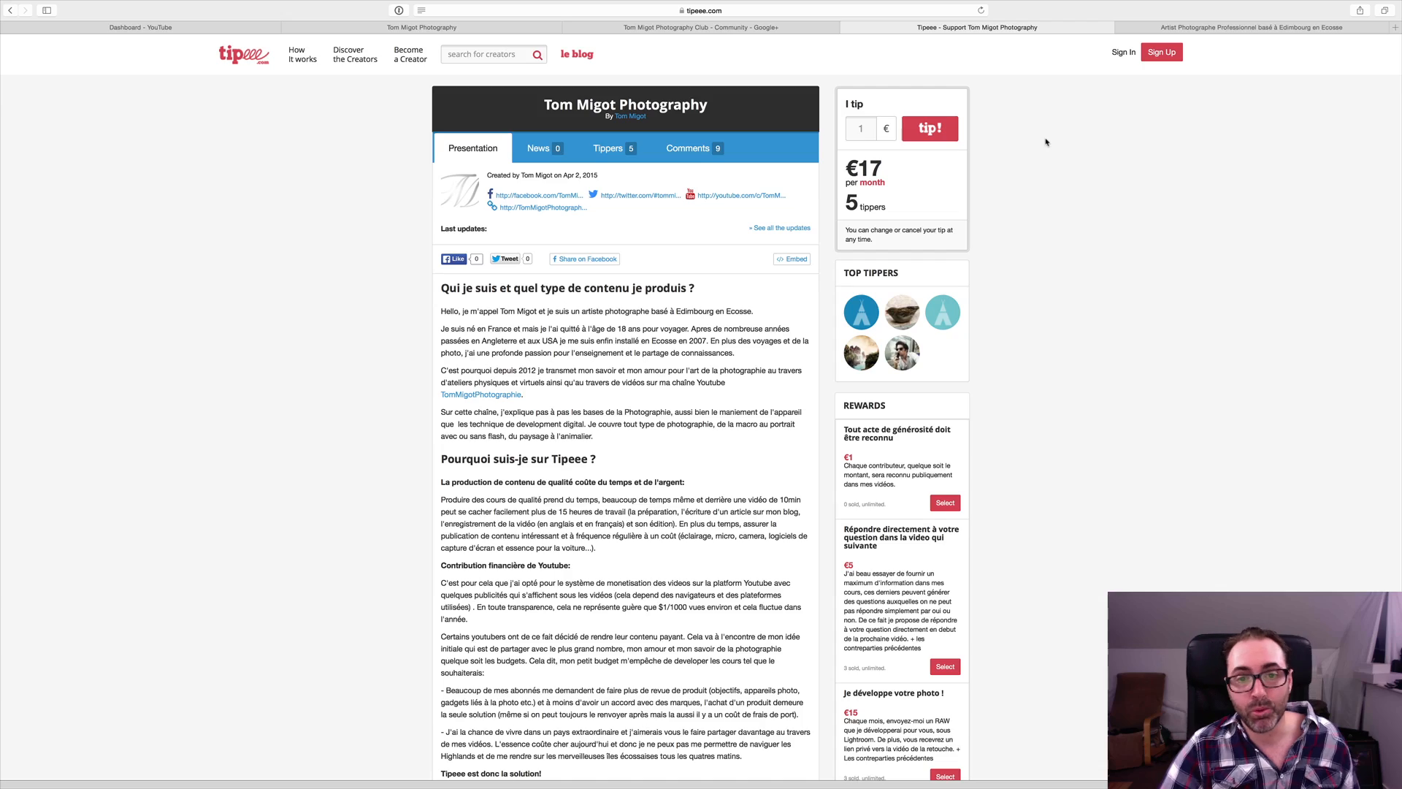
scroll(1065, 239, "down", 3)
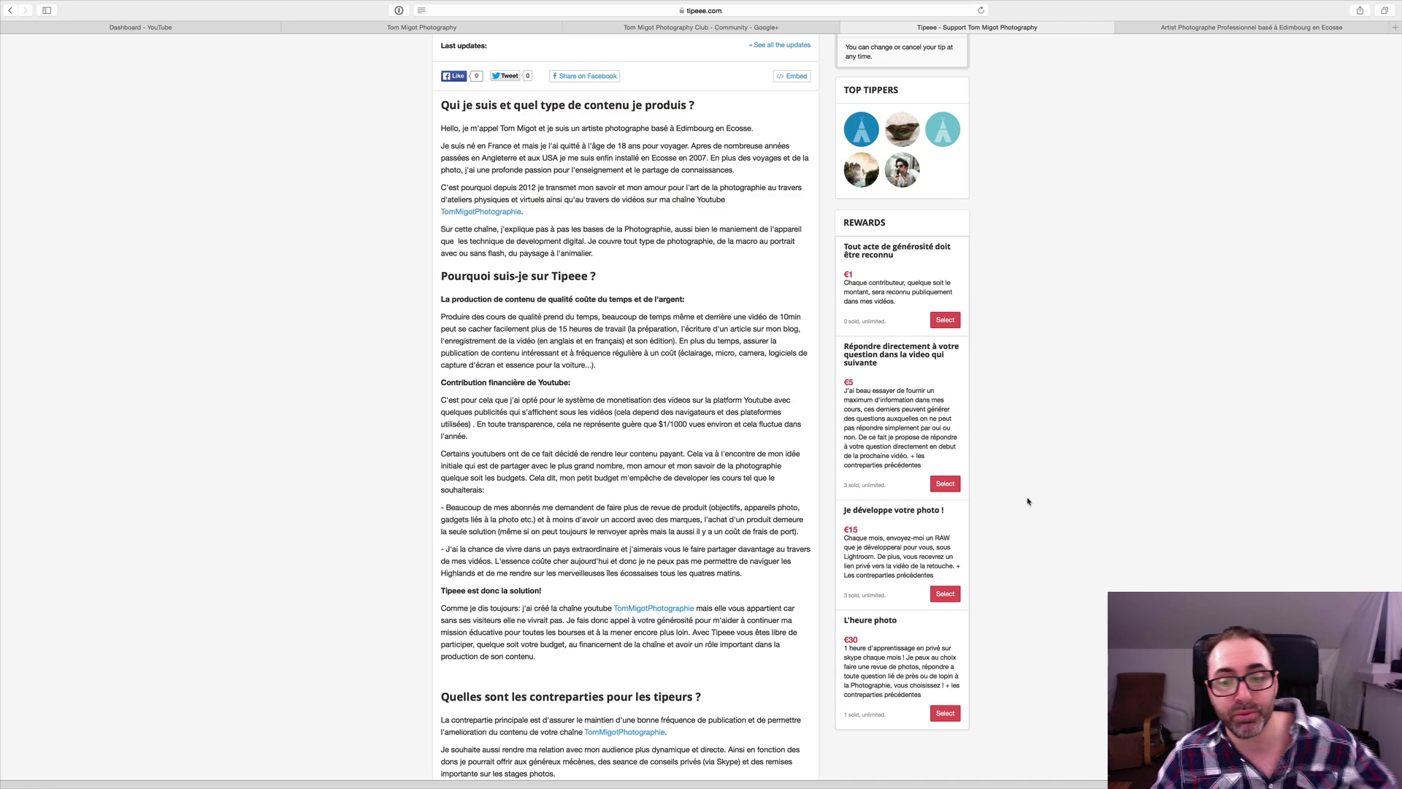
scroll(1035, 468, "up", 5)
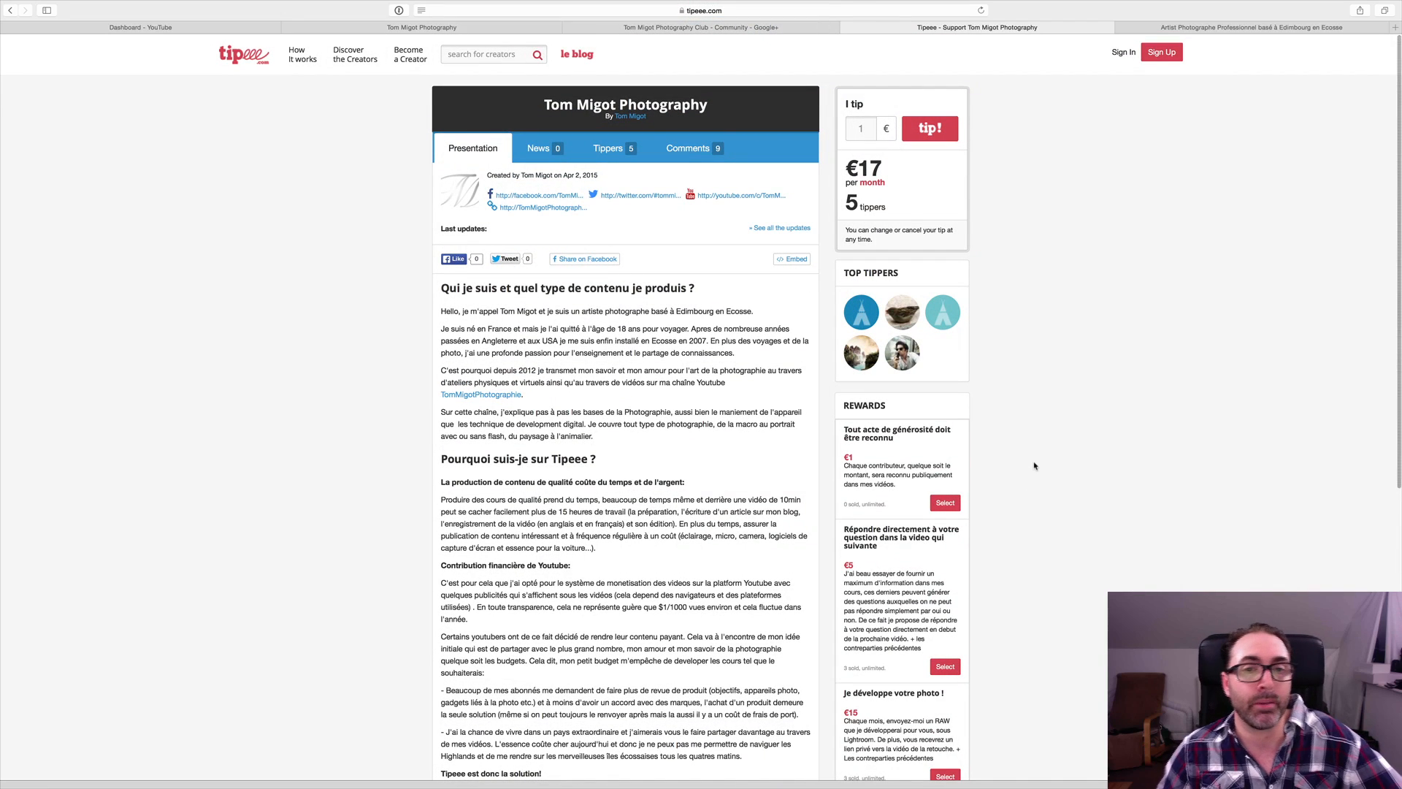